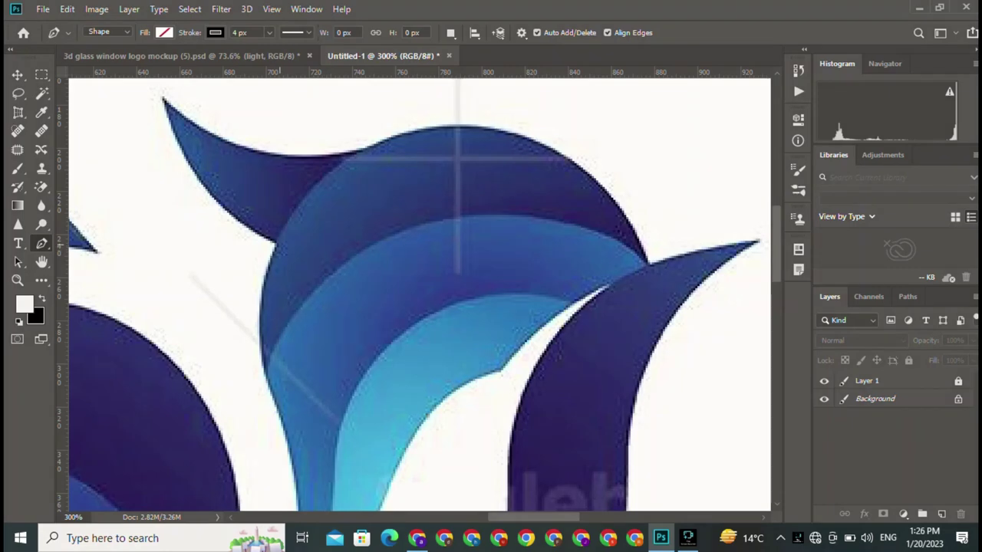
# - Trace the top-left wing tip as a closed Pen path, curving where it meets the circle
pyautogui.click(160, 92)
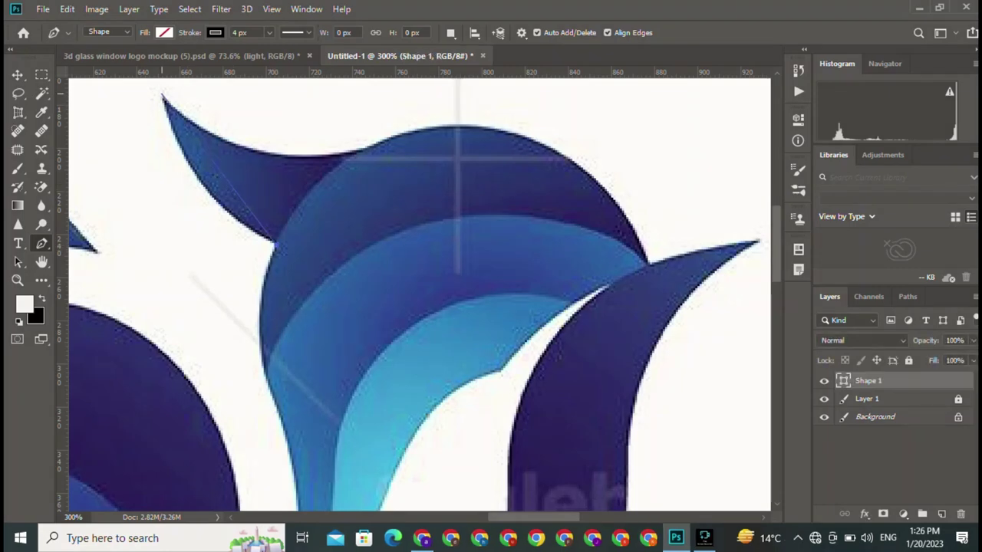
pyautogui.moveTo(161, 96)
pyautogui.mouseDown()
pyautogui.moveTo(125, 92)
pyautogui.moveTo(132, 102)
pyautogui.mouseUp()
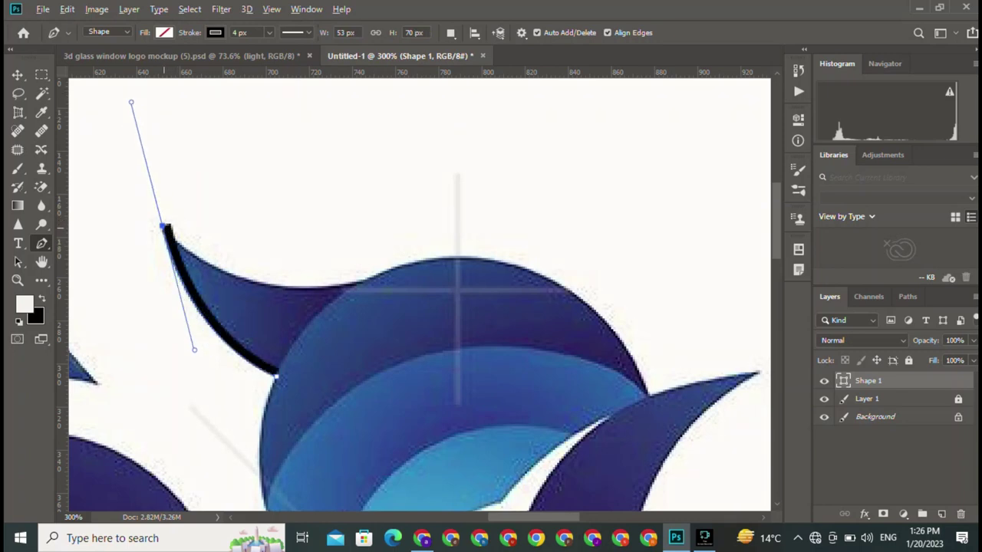
pyautogui.click(163, 227)
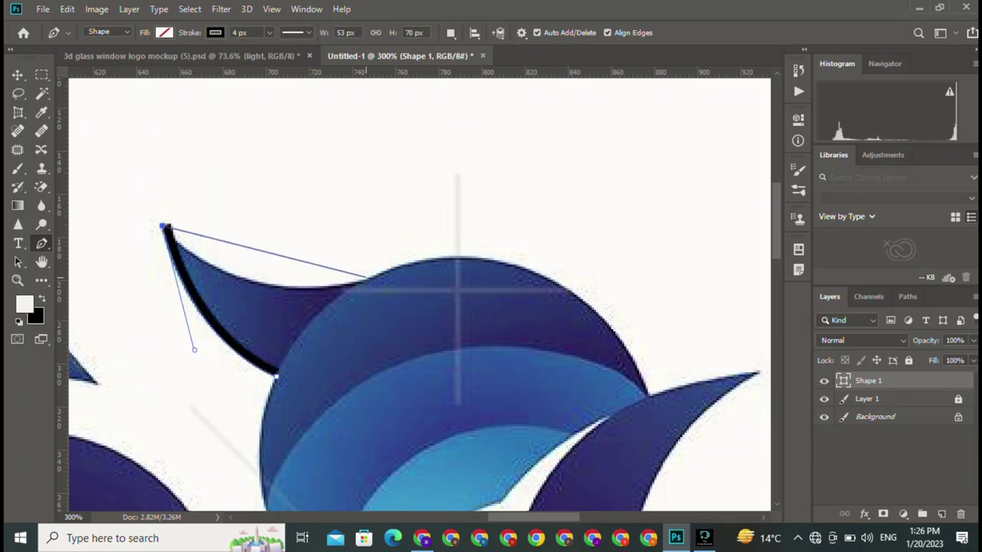
pyautogui.moveTo(367, 281); pyautogui.dragTo(513, 244)
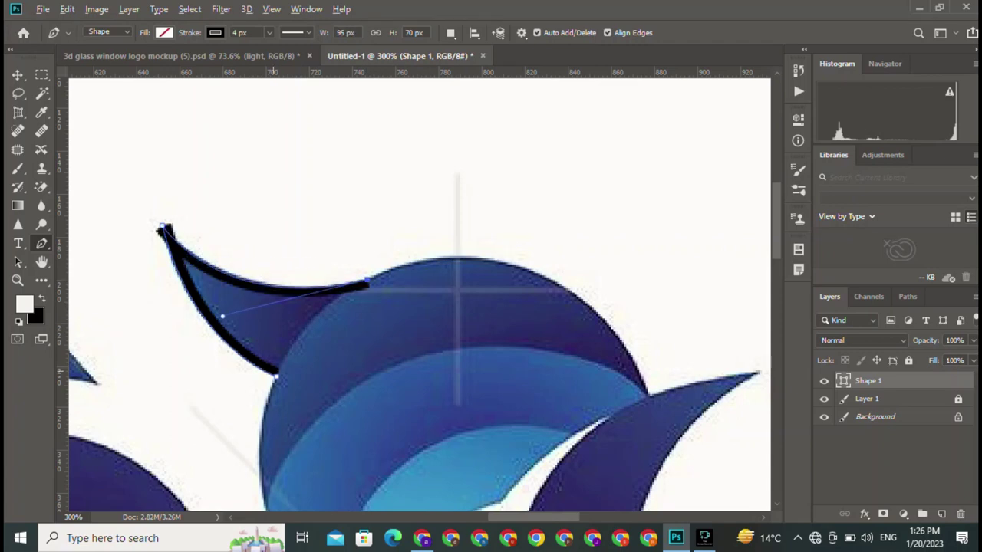
pyautogui.click(163, 228)
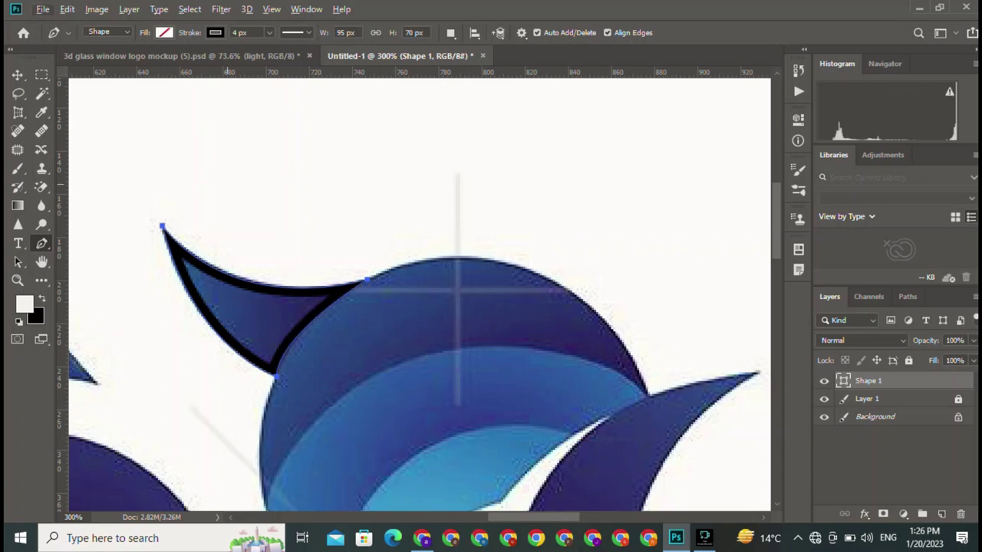
# - Give the wing-tip shape a red outline and finish it
pyautogui.click(163, 32)
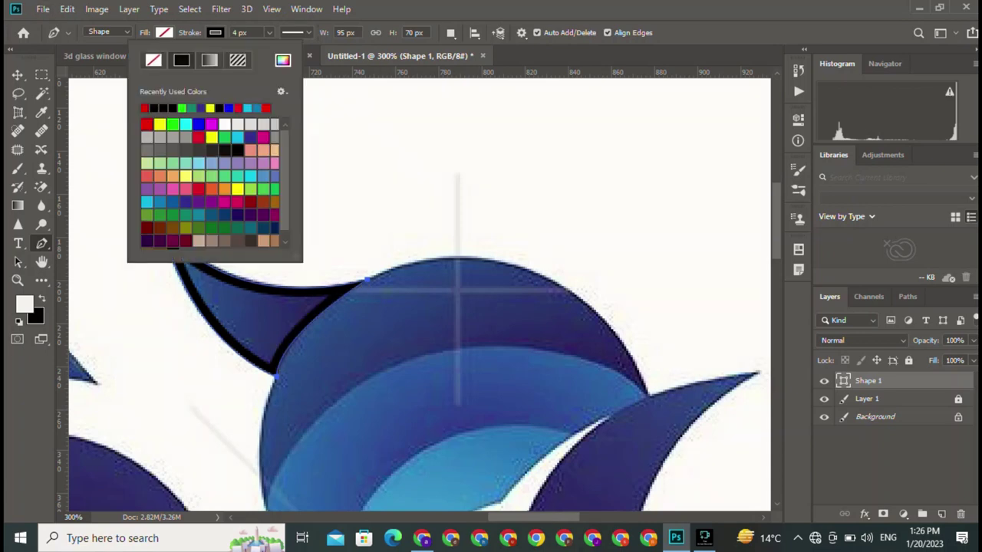
pyautogui.click(225, 125)
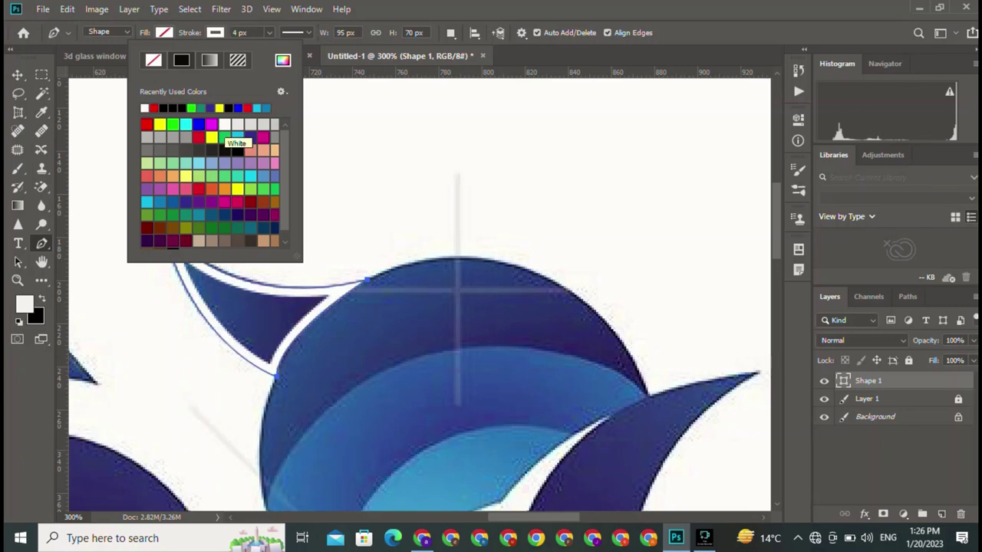
pyautogui.click(146, 126)
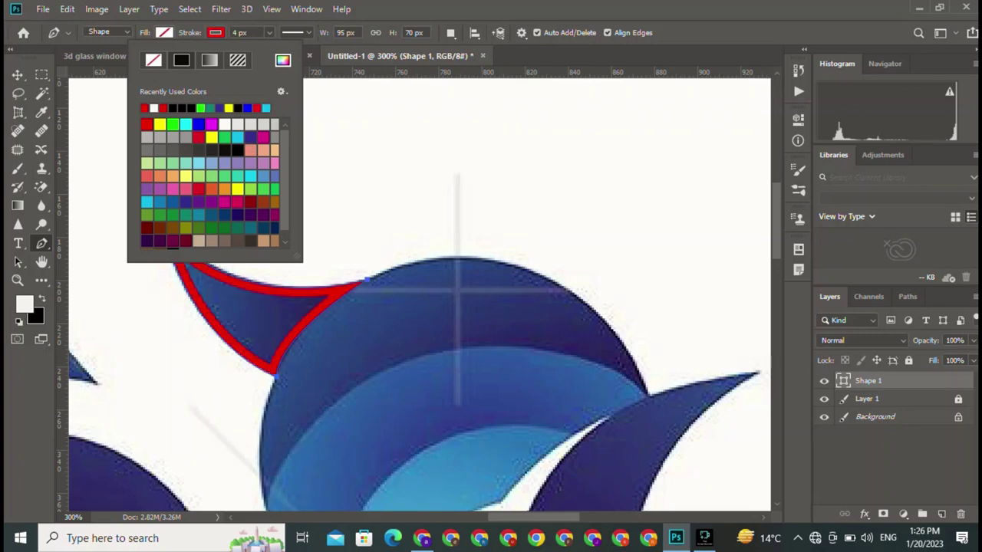
pyautogui.press('Escape')
pyautogui.press('v')
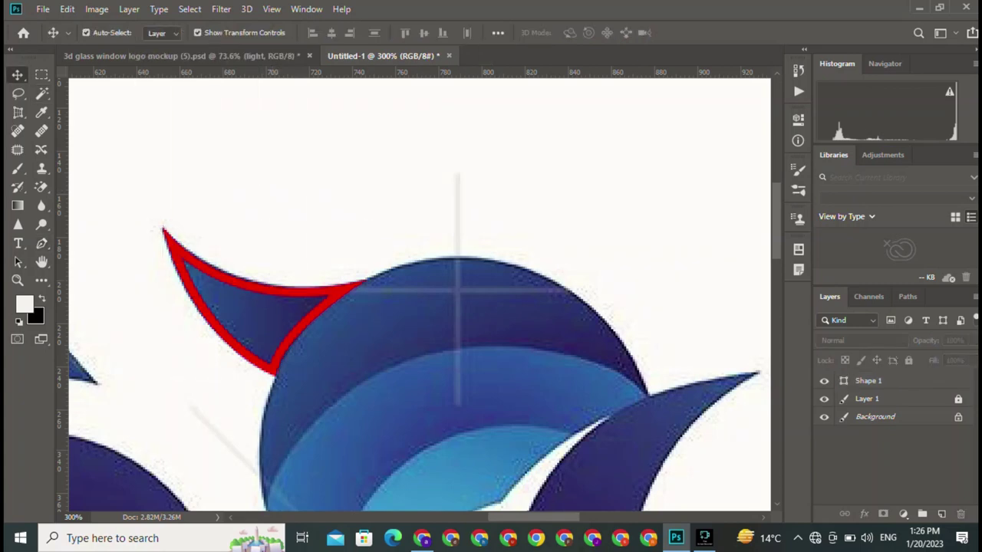
# - Draw a Pen curve from the arc's lower-left up to the swoosh tip, tracing the inner arc
pyautogui.click(41, 244)
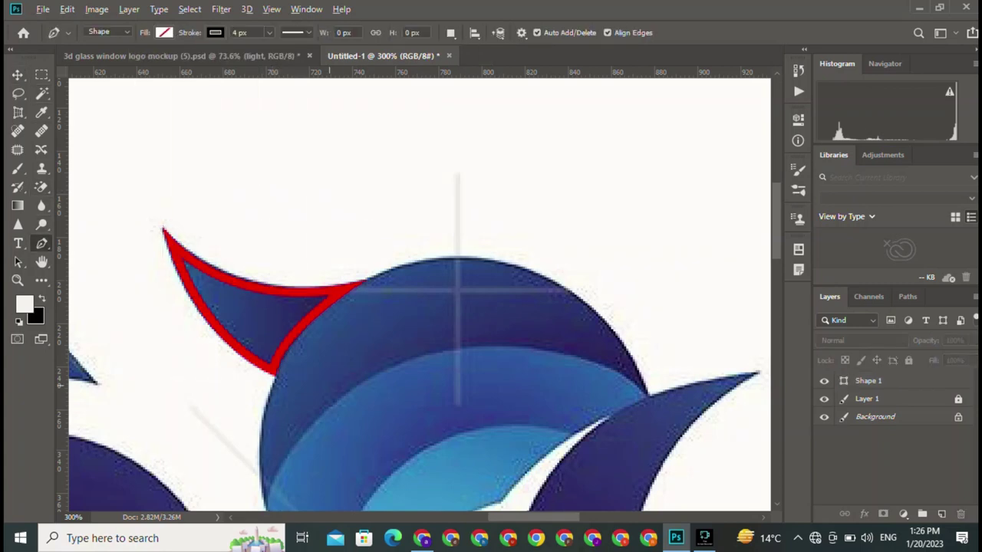
pyautogui.scroll(-3, 359, 292)
pyautogui.hscroll(2, 359, 292)
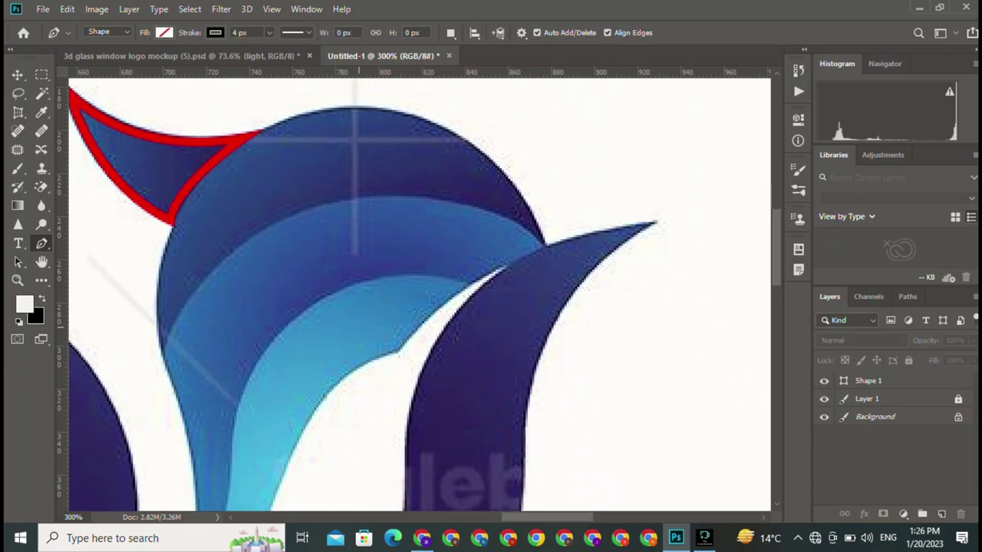
pyautogui.scroll(1, 419, 295)
pyautogui.hscroll(-1, 419, 295)
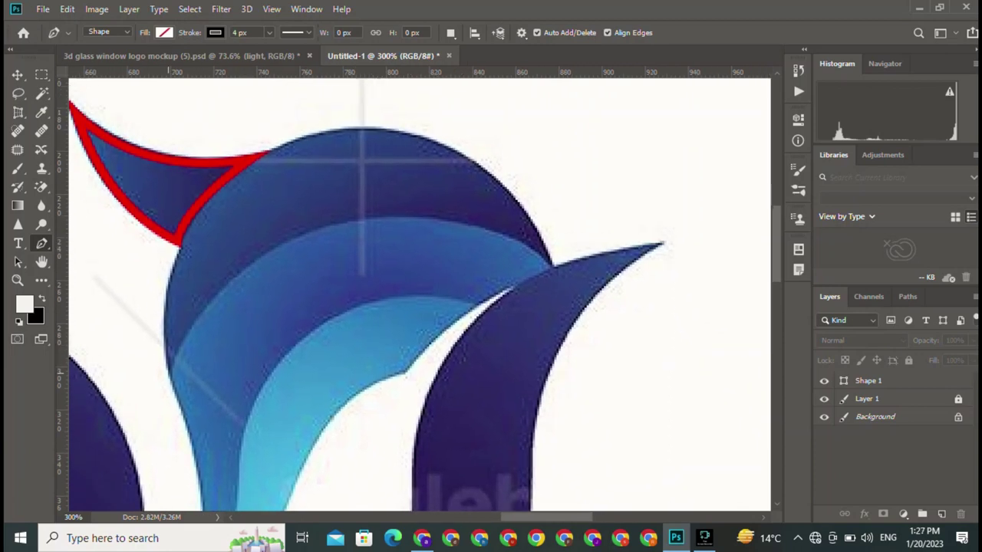
pyautogui.click(167, 373)
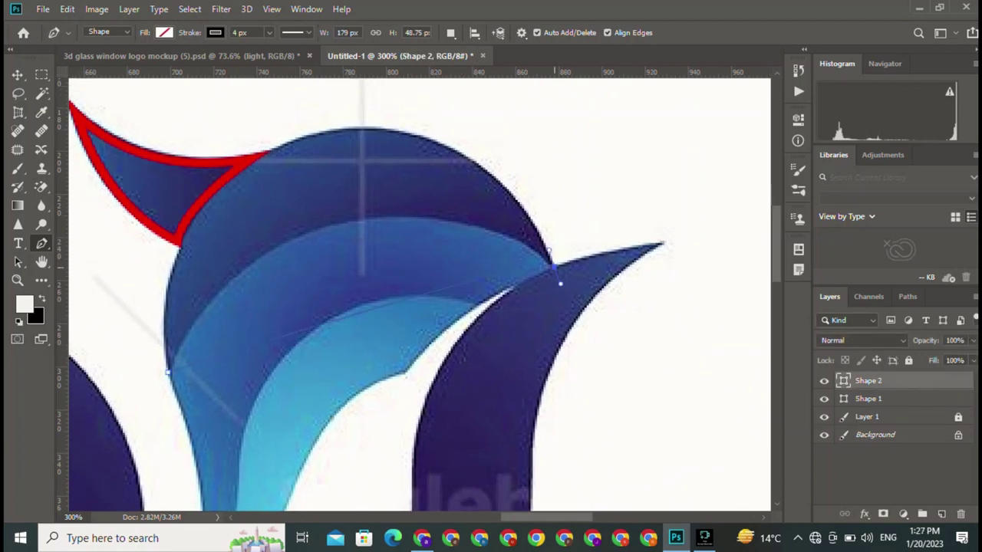
pyautogui.moveTo(552, 266)
pyautogui.mouseDown()
pyautogui.moveTo(706, 380)
pyautogui.moveTo(668, 417)
pyautogui.moveTo(569, 424)
pyautogui.mouseUp()
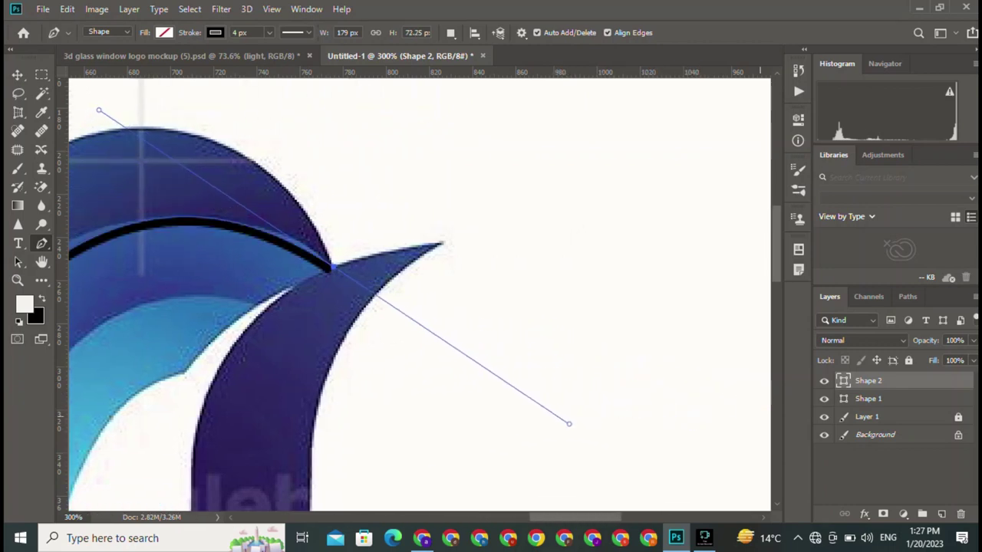
pyautogui.hscroll(-5, 296, 285)
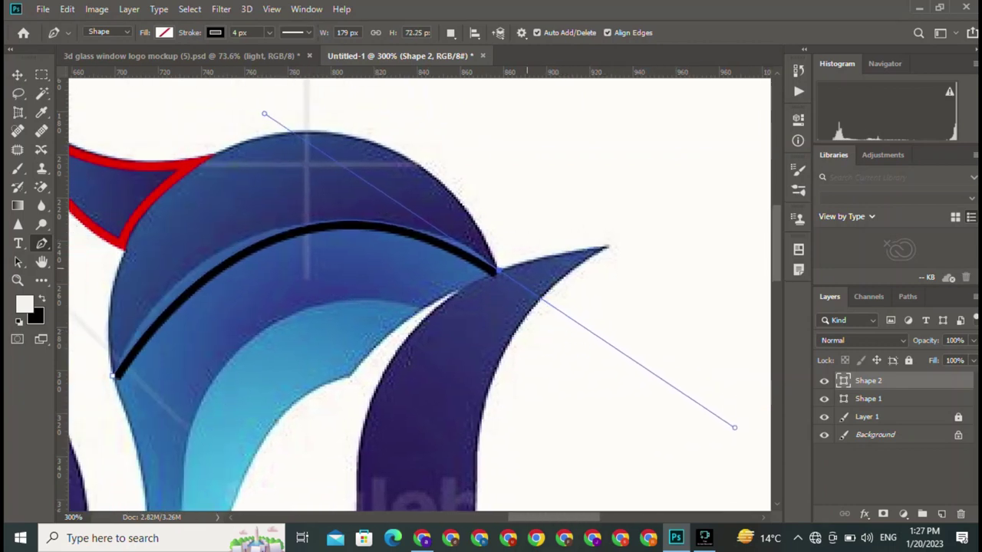
pyautogui.keyDown('alt'); pyautogui.click(497, 270); pyautogui.keyUp('alt')
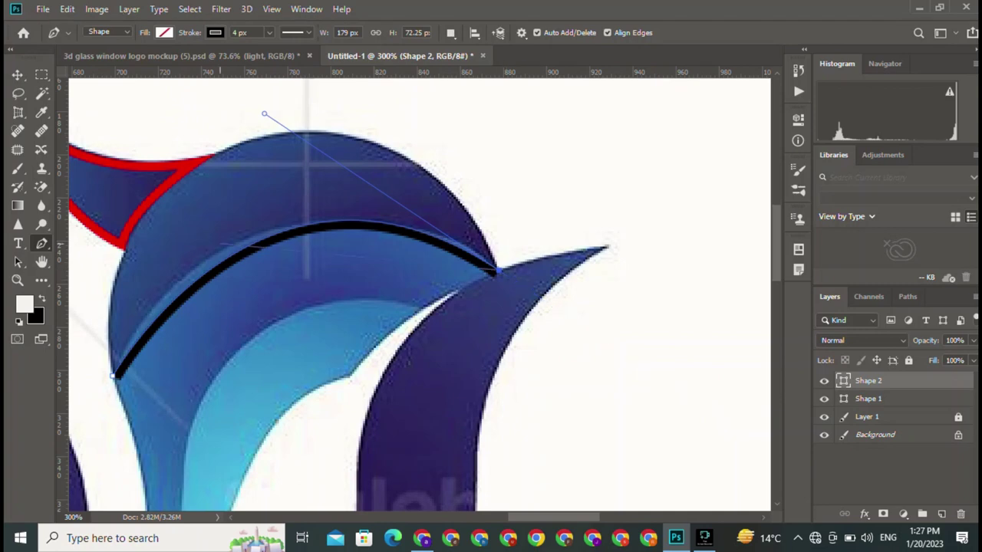
pyautogui.press('c')
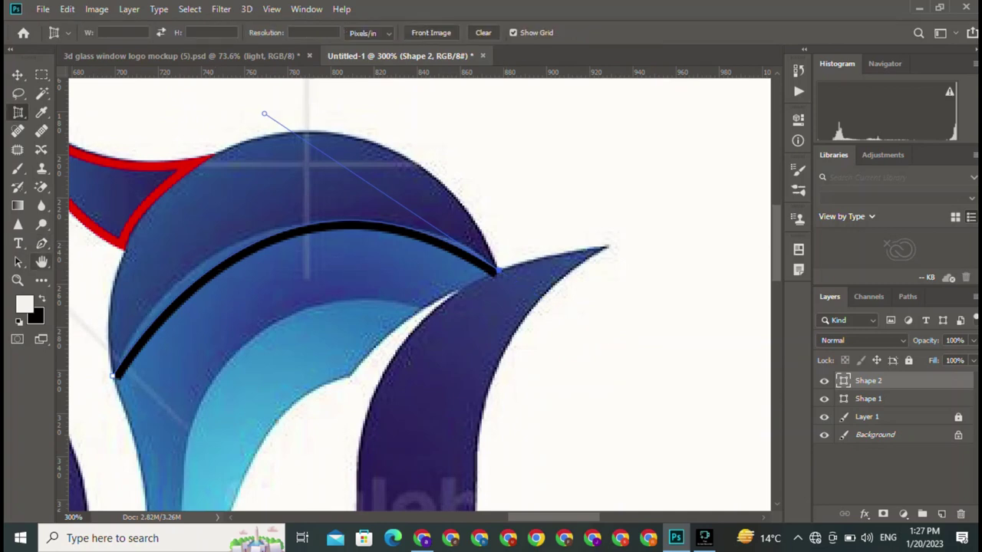
pyautogui.rightClick(41, 244)
# - With the Curvature Pen, bow the Shape 2 curve along the inner arc, discarding trial straight segments
pyautogui.click(85, 244)
pyautogui.hotkey('shift', 'p')
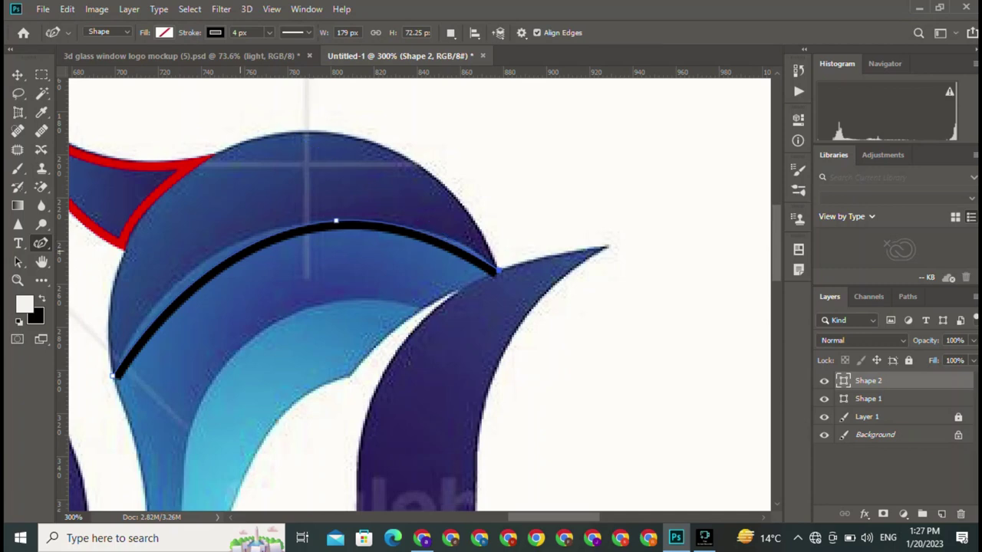
pyautogui.moveTo(213, 261); pyautogui.dragTo(214, 255)
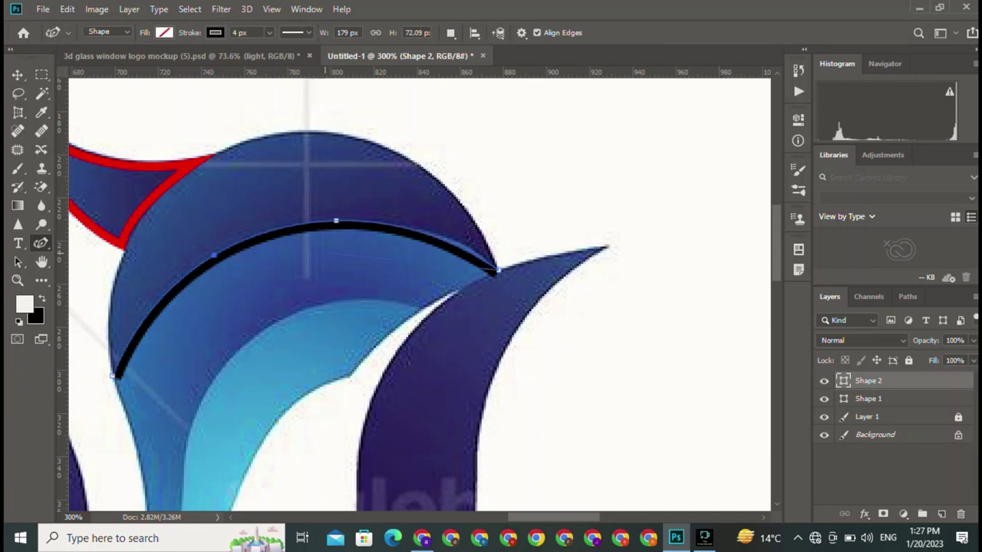
pyautogui.press('v')
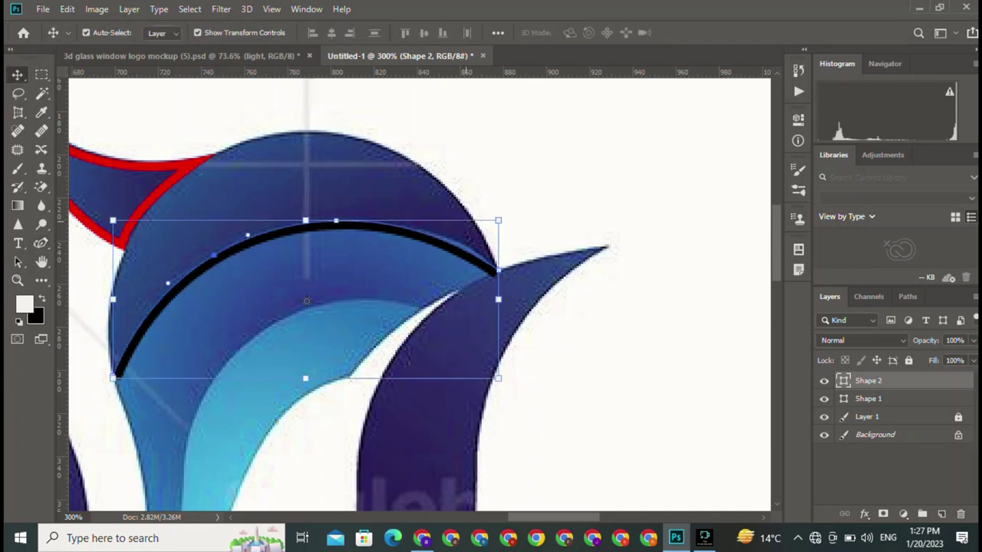
pyautogui.press('p')
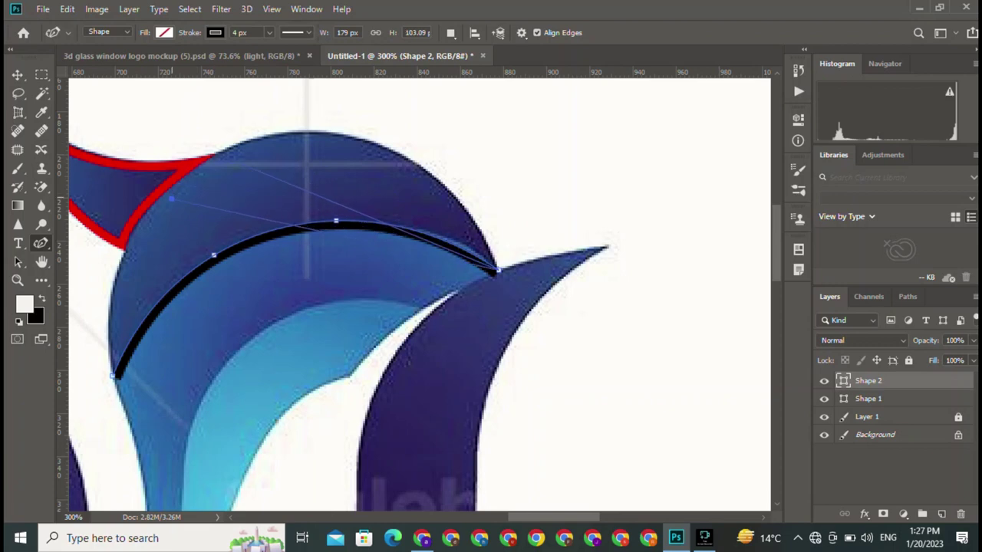
pyautogui.click(133, 289)
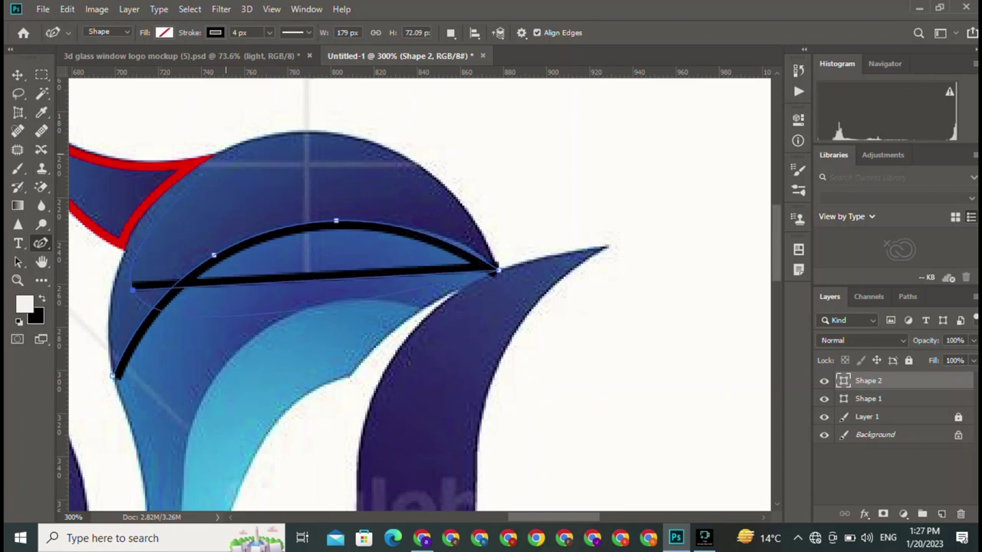
pyautogui.hotkey('ctrl', 'z')
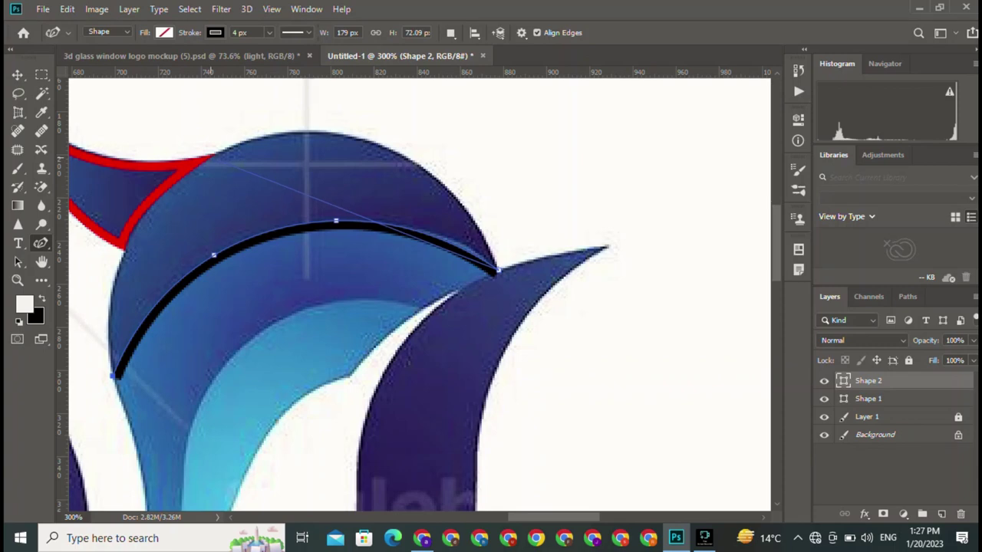
pyautogui.click(212, 152)
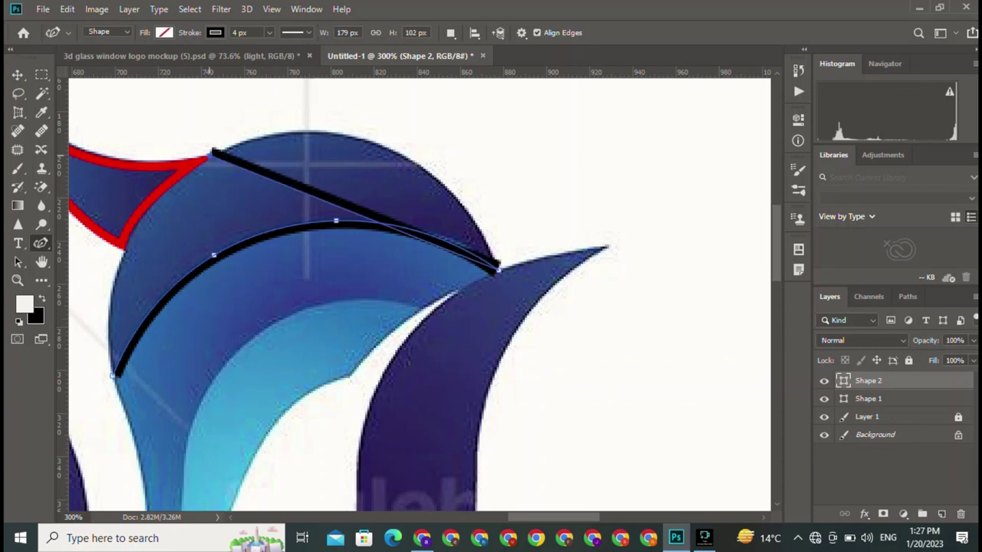
pyautogui.hotkey('ctrl', 'z')
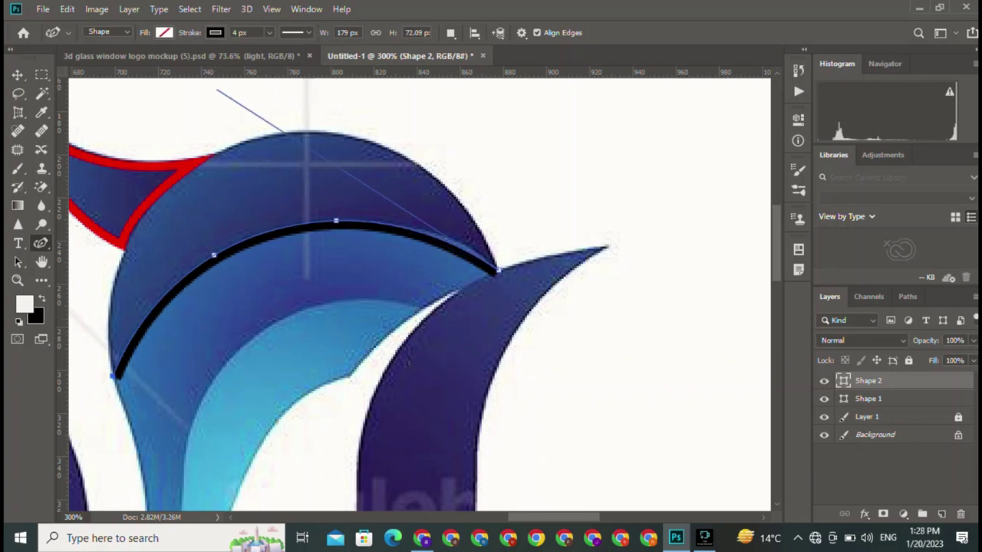
pyautogui.click(163, 32)
# - Make the arc's stroke red and close Shape 2 back at its starting anchor
pyautogui.click(144, 108)
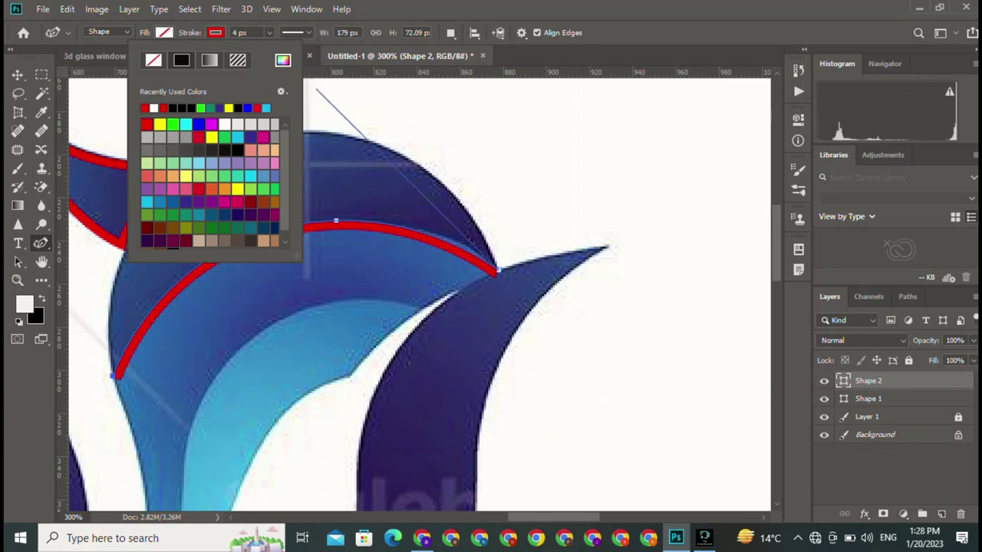
pyautogui.press('v')
pyautogui.press('p')
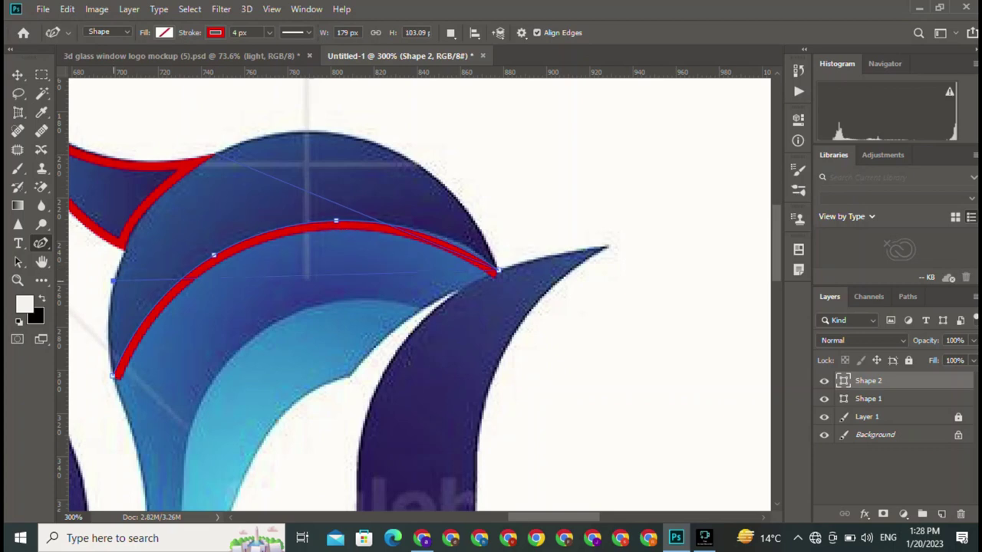
pyautogui.click(113, 277)
pyautogui.hotkey('ctrl', 'z')
pyautogui.click(358, 181)
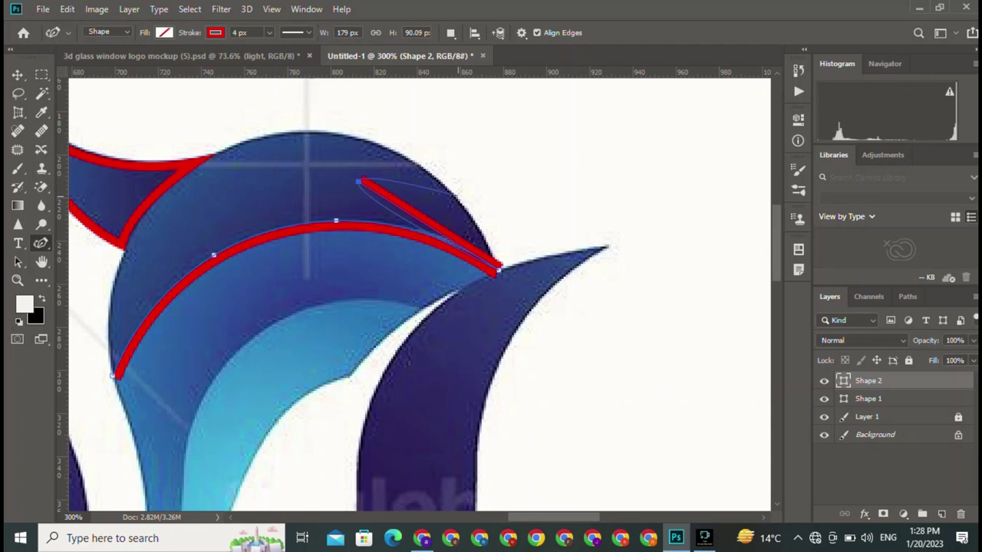
pyautogui.hotkey('ctrl', 'z')
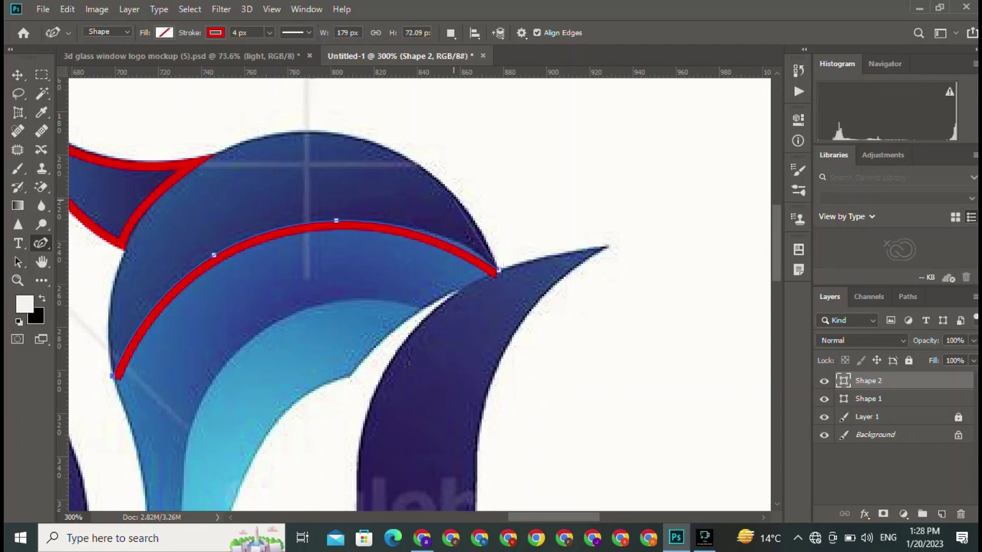
pyautogui.click(94, 236)
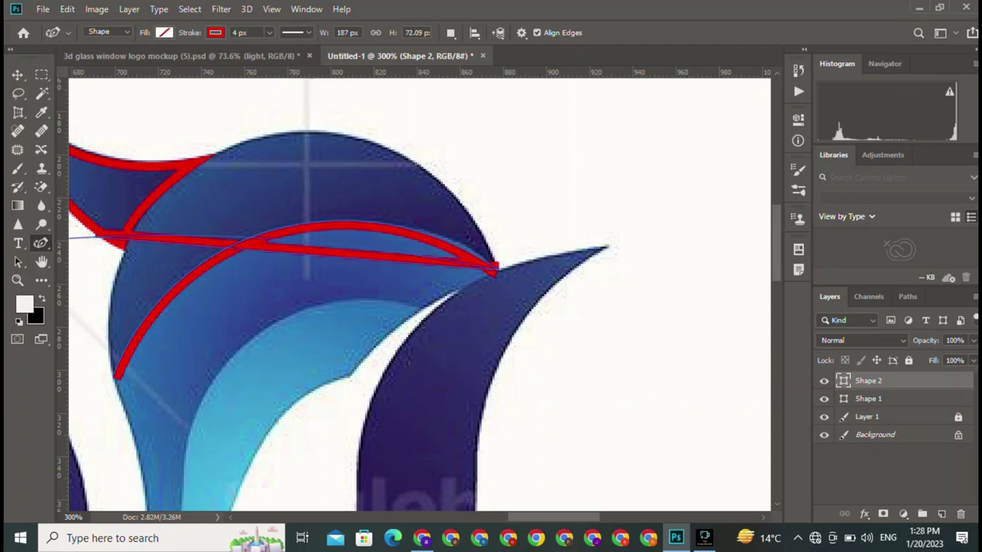
# - With the standard Pen, curve a segment along the dome's outer edge to its lower-left anchor
pyautogui.rightClick(41, 243)
pyautogui.click(92, 243)
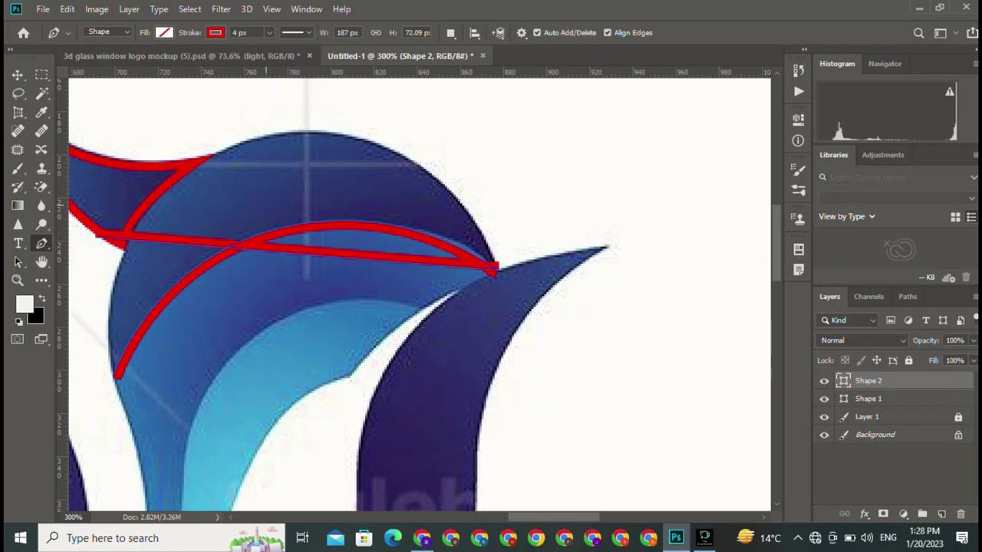
pyautogui.hotkey('ctrl', 'z')
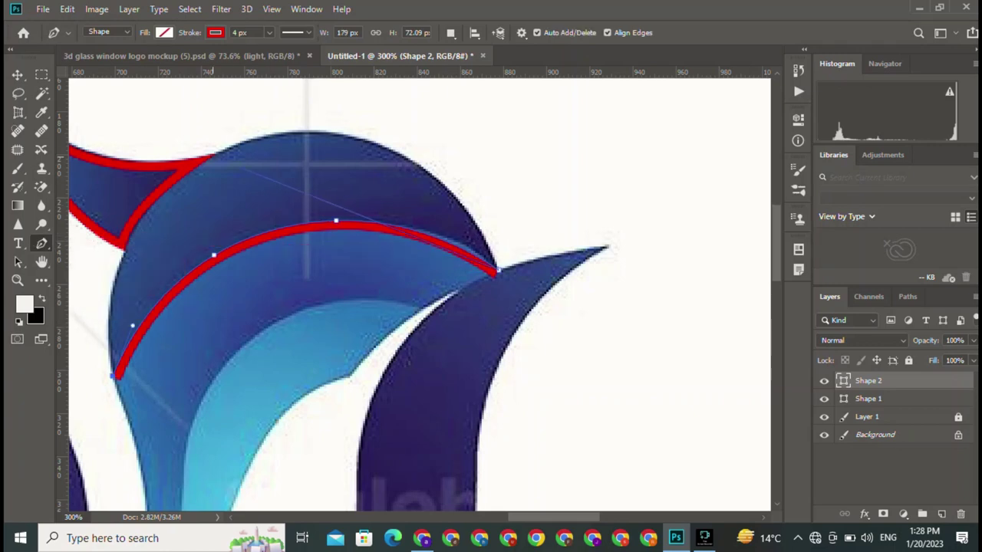
pyautogui.moveTo(214, 155); pyautogui.dragTo(761, 84)
pyautogui.hscroll(-5, 460, 230)
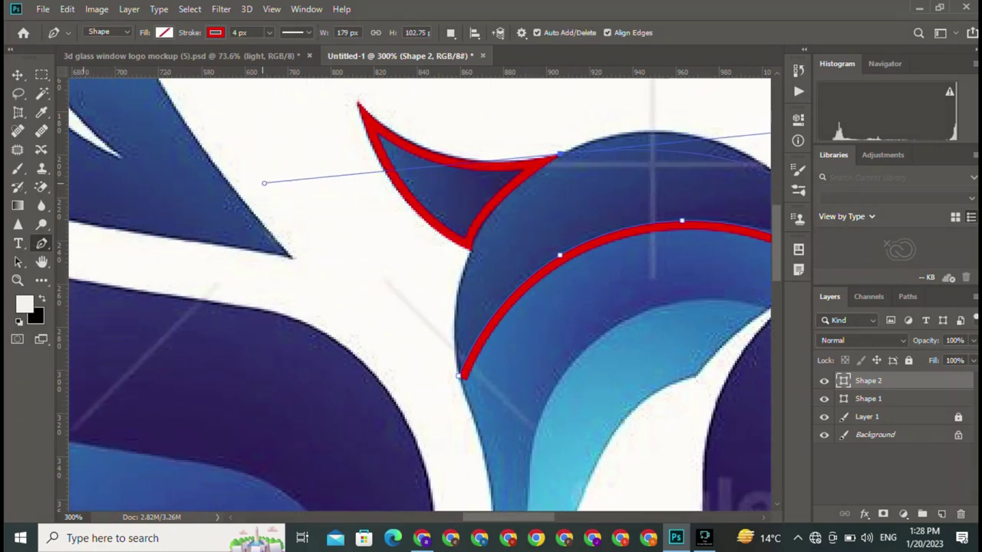
pyautogui.moveTo(360, 222); pyautogui.dragTo(364, 248)
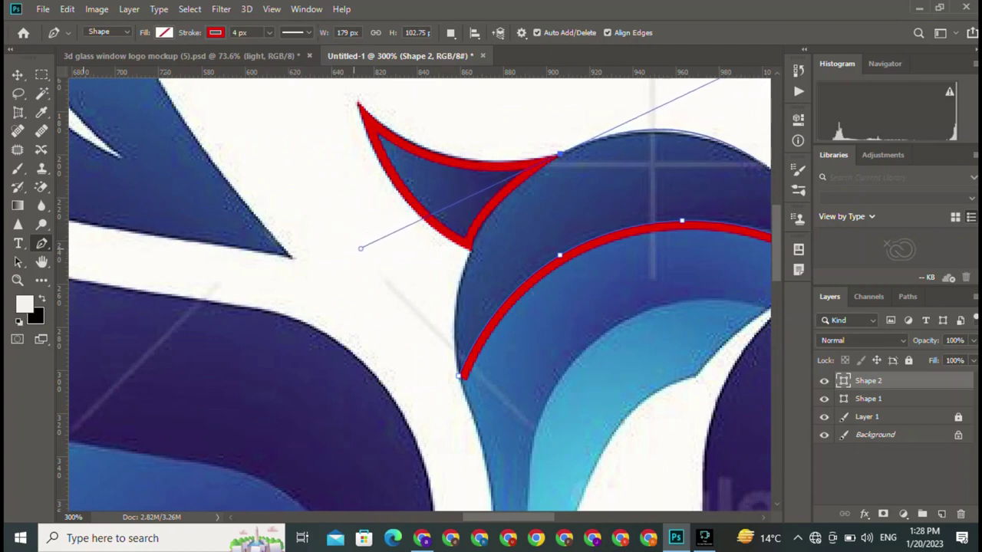
pyautogui.moveTo(461, 307); pyautogui.dragTo(276, 367)
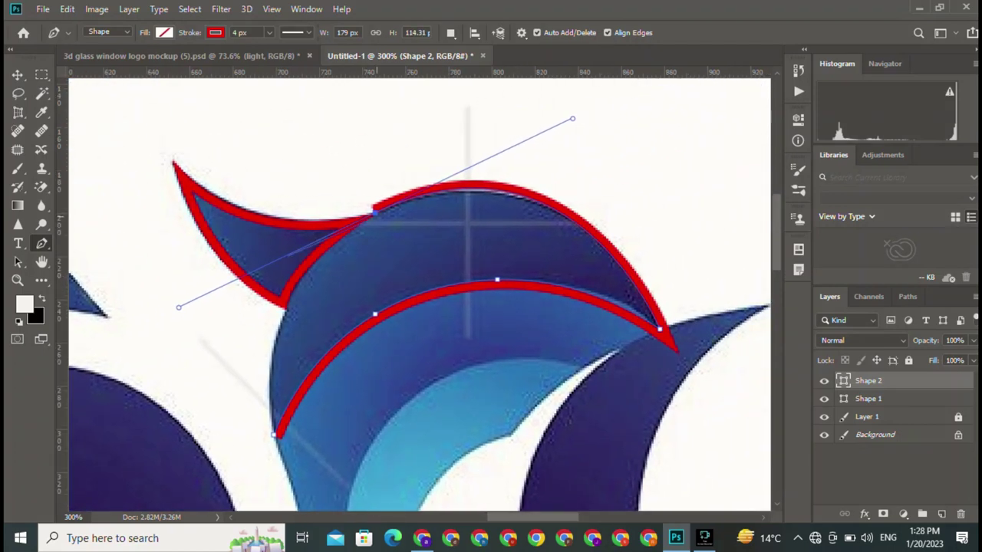
pyautogui.moveTo(178, 307); pyautogui.dragTo(256, 436)
pyautogui.click(278, 436)
# - Reshape the dome outline's top and left curves to follow the dome's edges
pyautogui.scroll(-5, 278, 430)
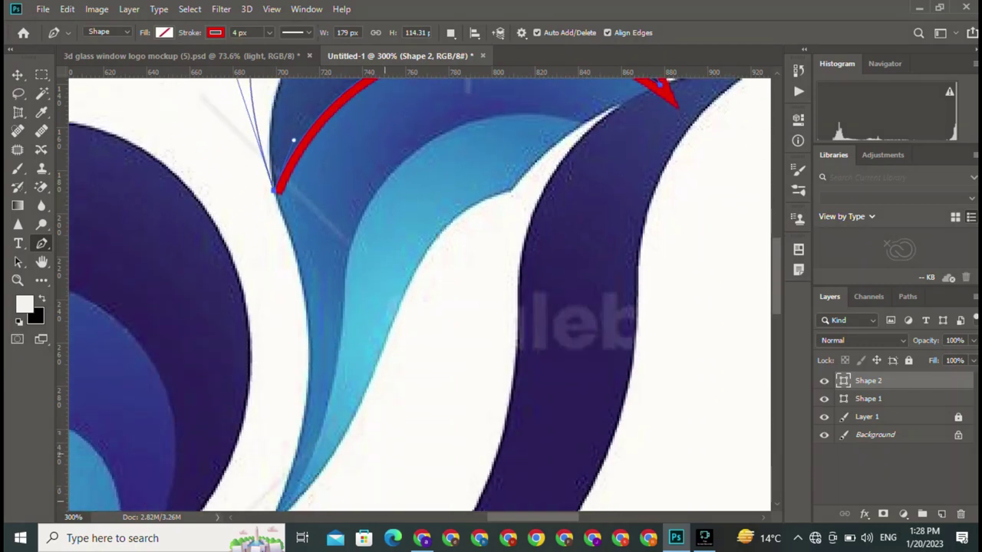
pyautogui.scroll(5, 293, 141)
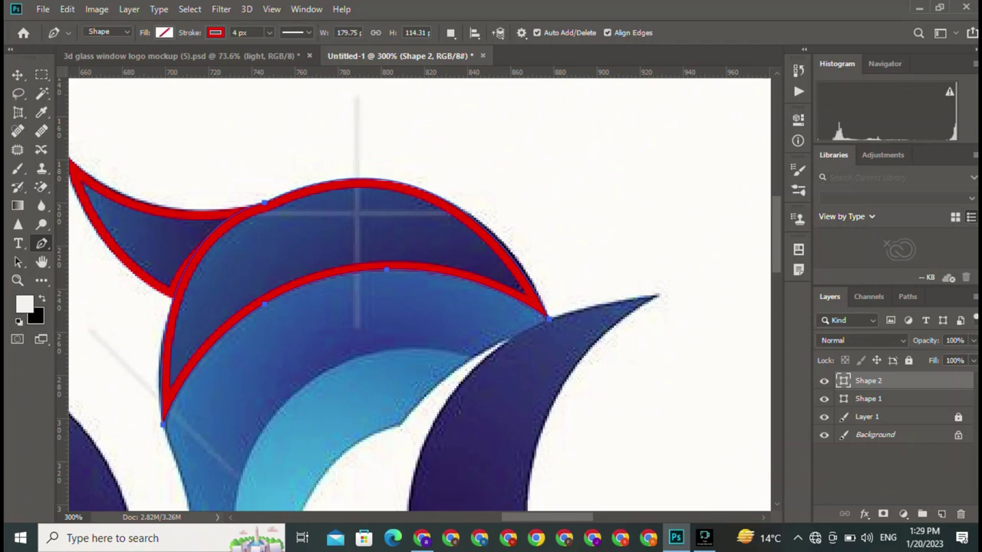
pyautogui.moveTo(263, 202); pyautogui.dragTo(462, 109)
pyautogui.moveTo(163, 422); pyautogui.dragTo(138, 349)
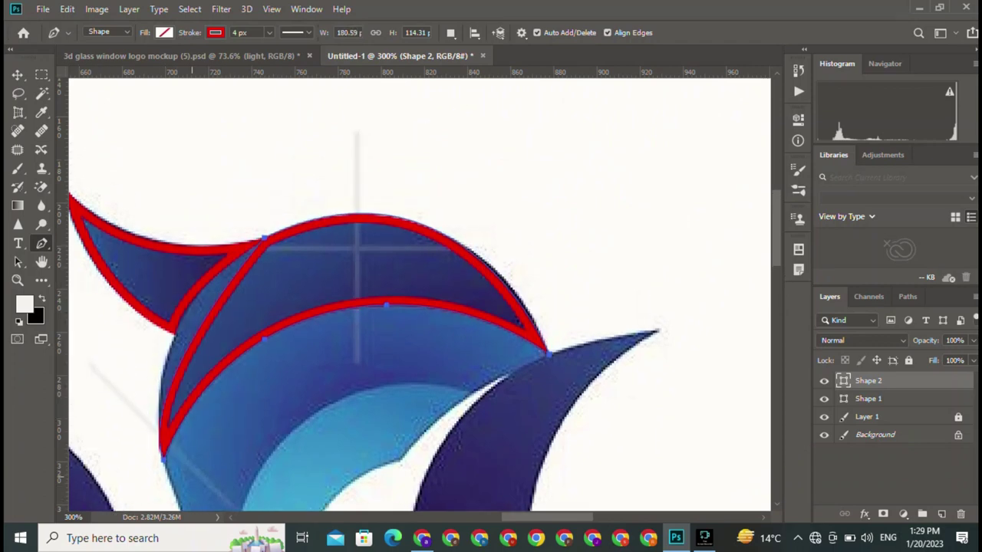
pyautogui.moveTo(352, 307); pyautogui.dragTo(384, 231)
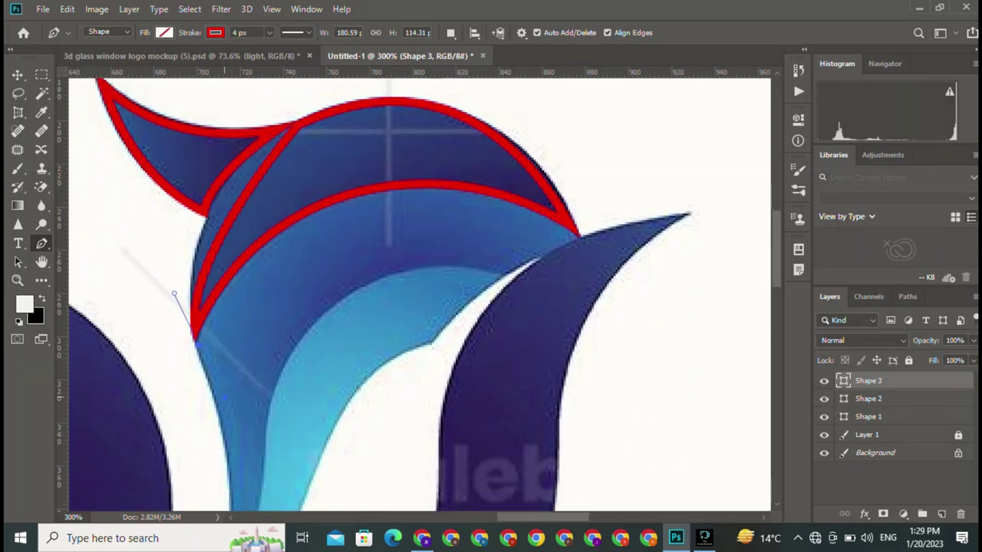
pyautogui.hotkey('ctrl', 'z')
pyautogui.moveTo(196, 343)
pyautogui.mouseDown()
pyautogui.moveTo(157, 205)
pyautogui.moveTo(169, 181)
pyautogui.mouseUp()
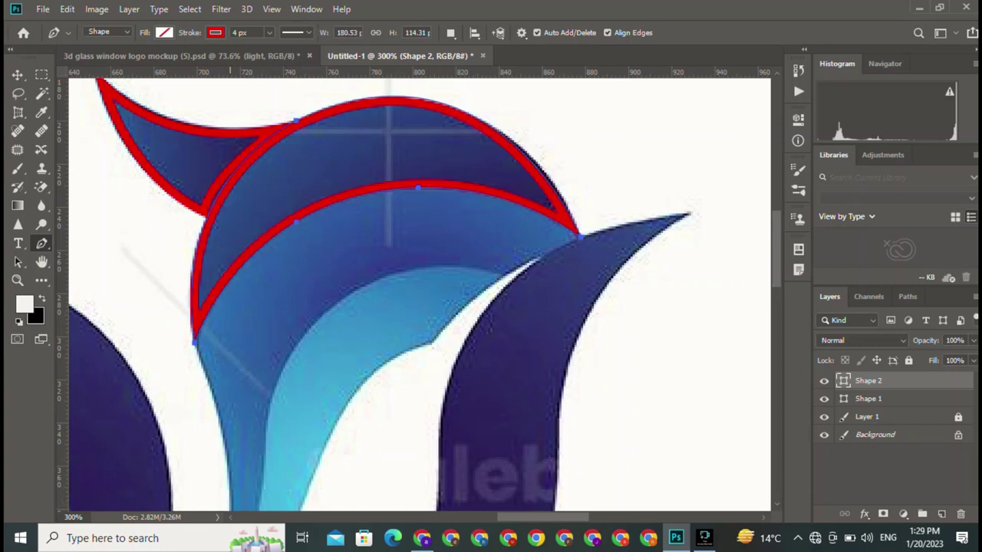
pyautogui.moveTo(460, 307); pyautogui.dragTo(391, 215)
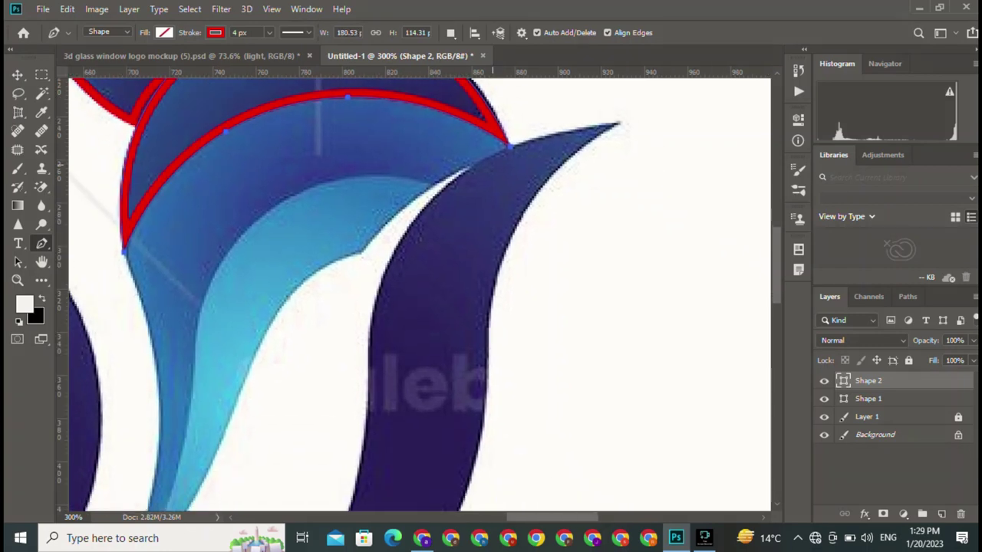
# - Start red-stroked Shape 3 at the band's lower tip and curve it to the dome's right tip
pyautogui.press('v')
pyautogui.click(315, 253)
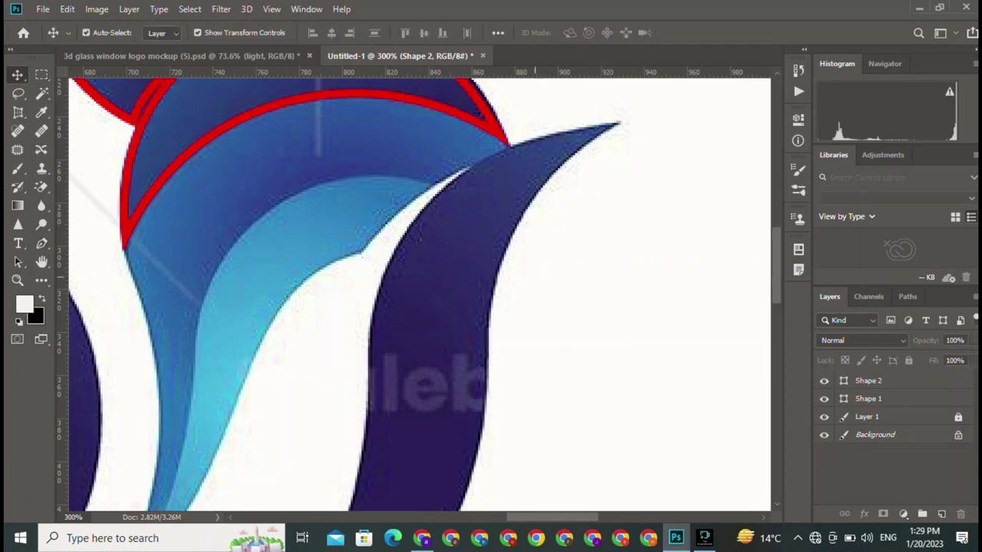
pyautogui.press('p')
pyautogui.moveTo(384, 306); pyautogui.dragTo(459, 196)
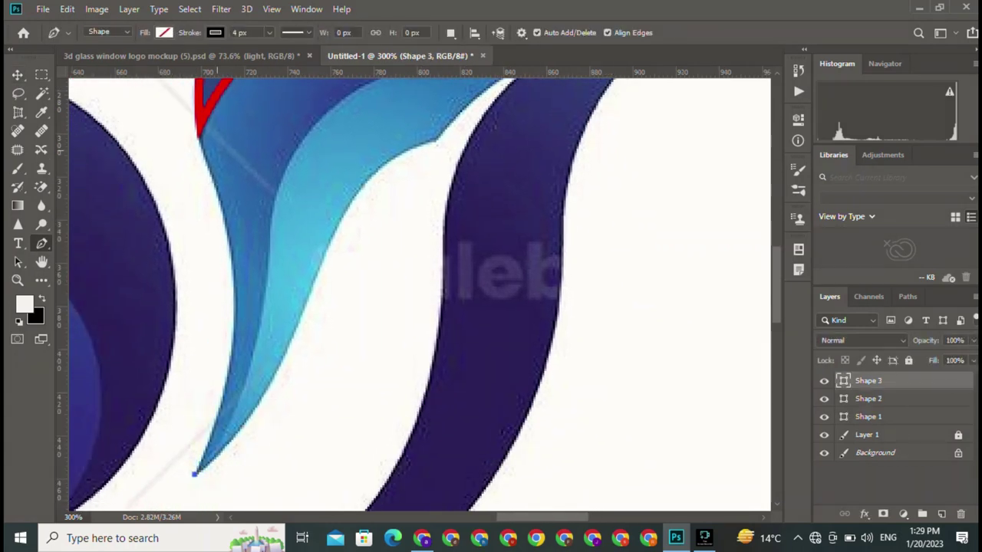
pyautogui.click(198, 138)
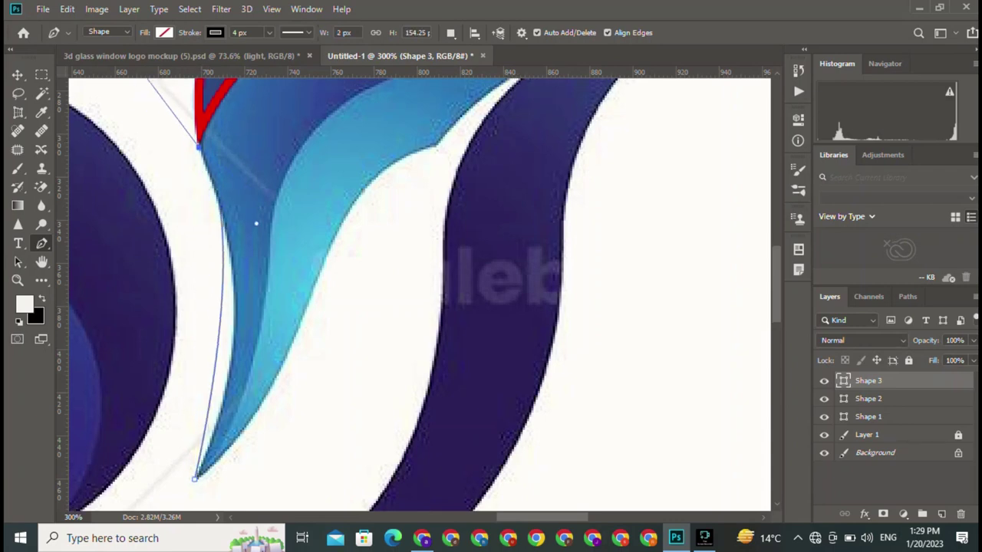
pyautogui.scroll(3, 148, 165)
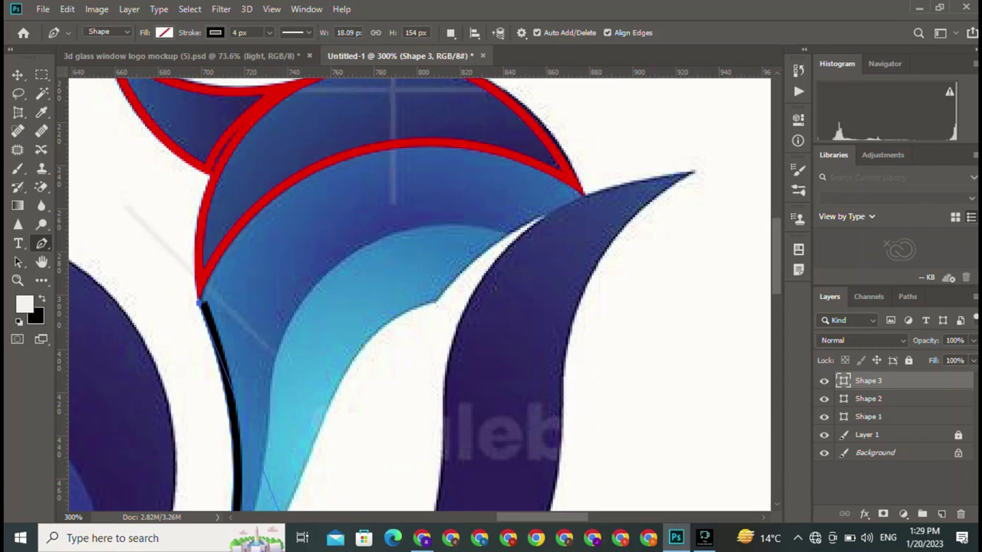
pyautogui.click(163, 32)
pyautogui.press('Escape')
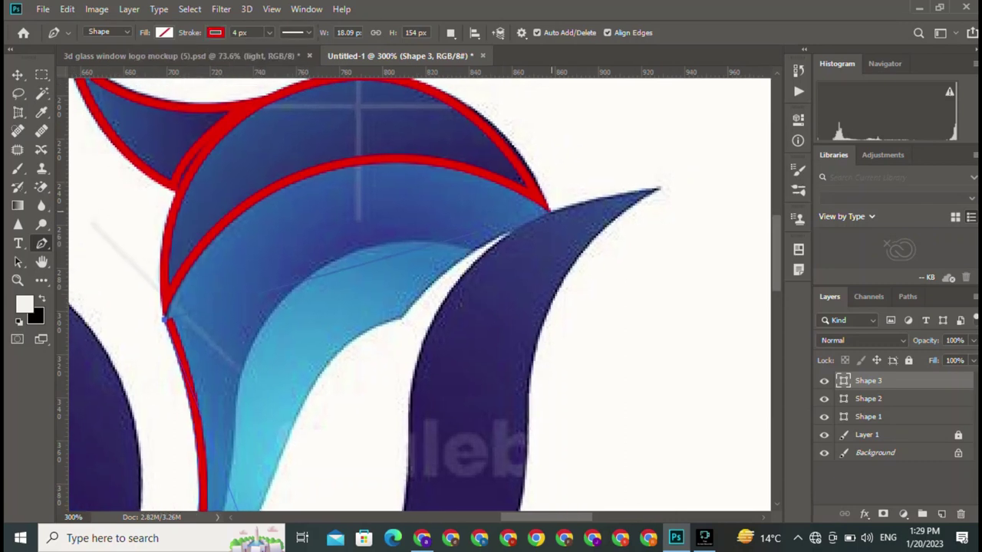
pyautogui.moveTo(549, 207); pyautogui.dragTo(771, 359)
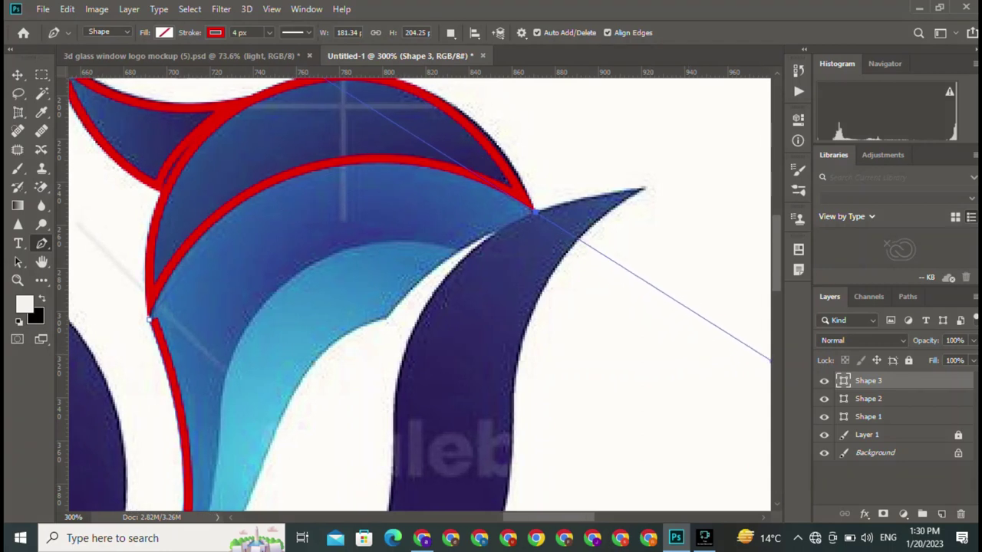
pyautogui.moveTo(771, 359)
pyautogui.mouseDown()
pyautogui.moveTo(660, 324)
pyautogui.moveTo(728, 358)
pyautogui.moveTo(702, 368)
pyautogui.moveTo(732, 346)
pyautogui.moveTo(646, 368)
pyautogui.moveTo(715, 368)
pyautogui.moveTo(704, 371)
pyautogui.mouseUp()
# - Continue Shape 3 with a corner at the tip, a straight edge segment, and a smooth anchor downward
pyautogui.keyDown('alt'); pyautogui.click(420, 212); pyautogui.keyUp('alt')
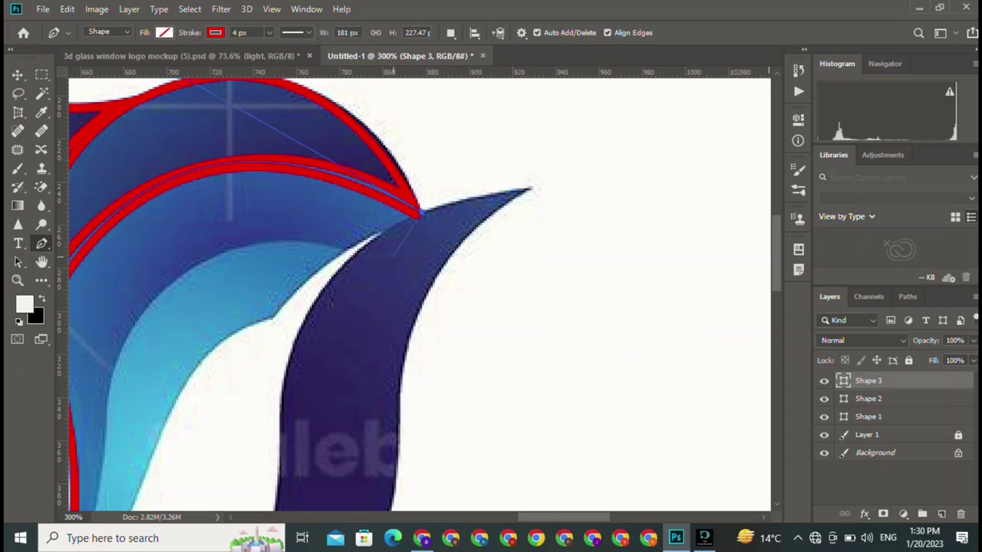
pyautogui.moveTo(393, 258); pyautogui.dragTo(573, 248)
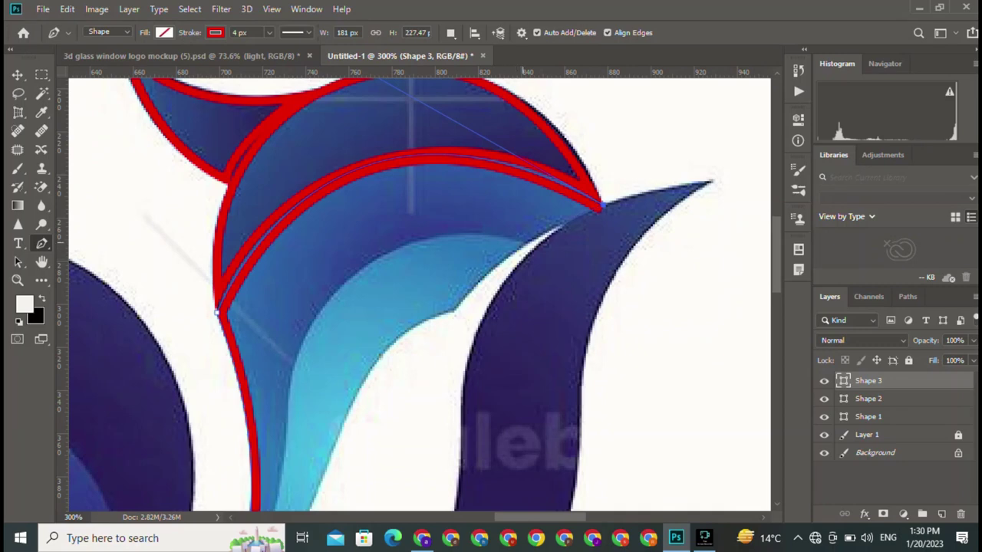
pyautogui.click(516, 242)
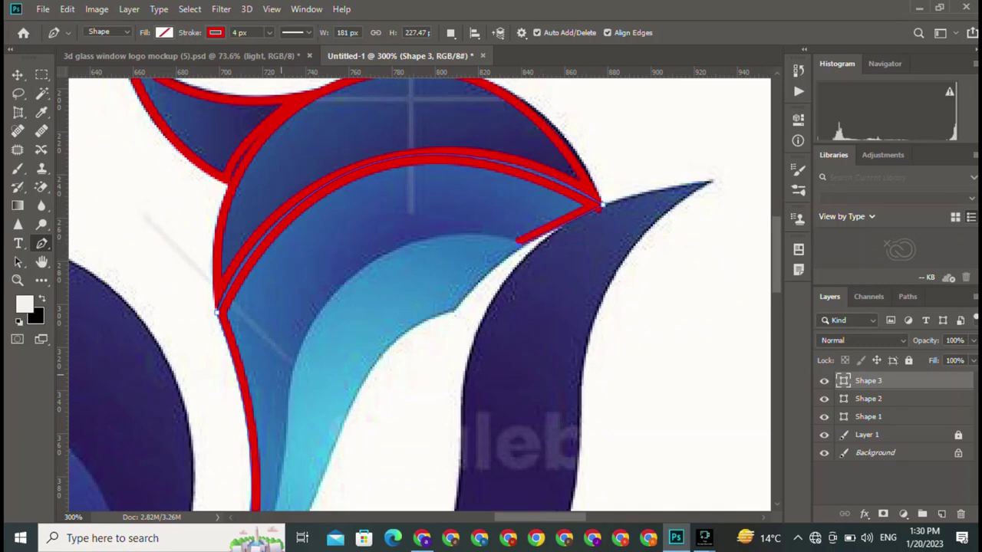
pyautogui.scroll(-2, 298, 414)
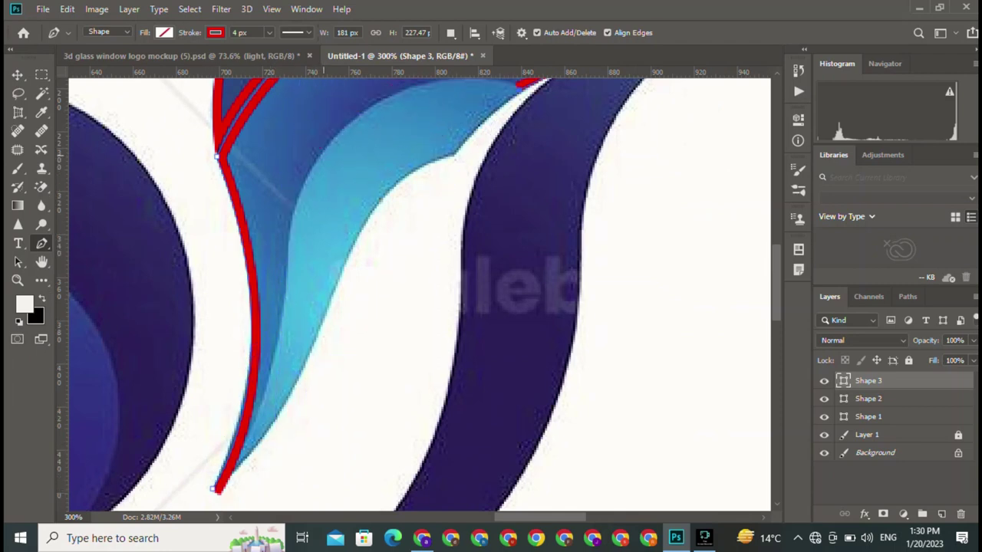
pyautogui.moveTo(325, 148)
pyautogui.mouseDown()
pyautogui.moveTo(256, 253)
pyautogui.moveTo(231, 261)
pyautogui.mouseUp()
pyautogui.keyDown('alt'); pyautogui.click(324, 147); pyautogui.keyUp('alt')
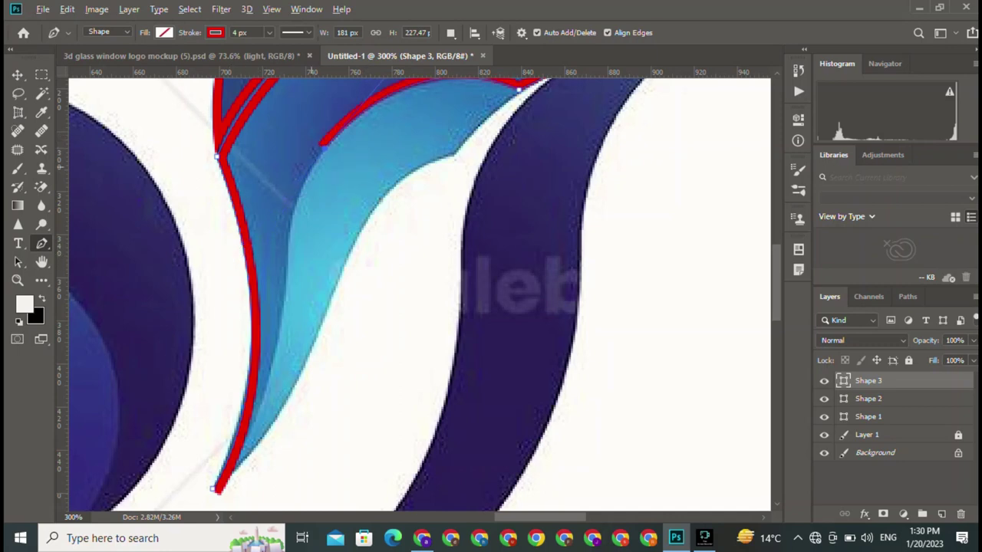
# - Add smooth anchors down the band's inner edge, remove stray points, and finish the closed outline
pyautogui.moveTo(289, 263); pyautogui.dragTo(292, 312)
pyautogui.keyDown('alt'); pyautogui.click(287, 263); pyautogui.keyUp('alt')
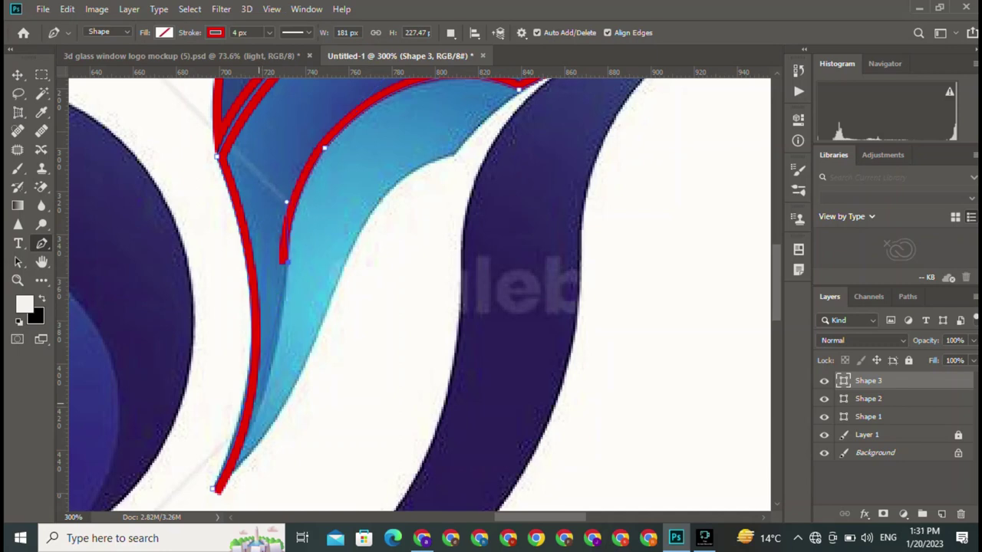
pyautogui.moveTo(258, 403); pyautogui.dragTo(228, 474)
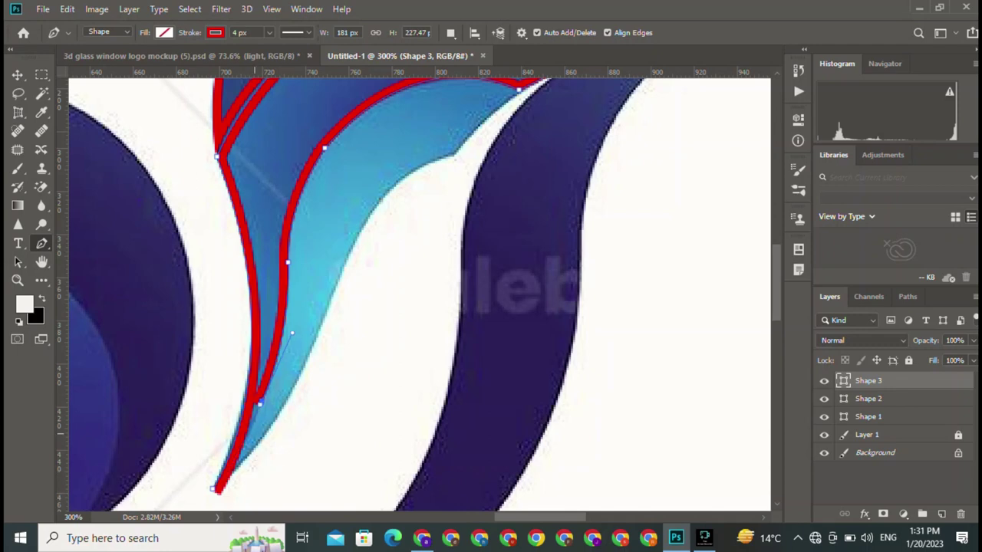
pyautogui.hotkey('ctrl', 'z')
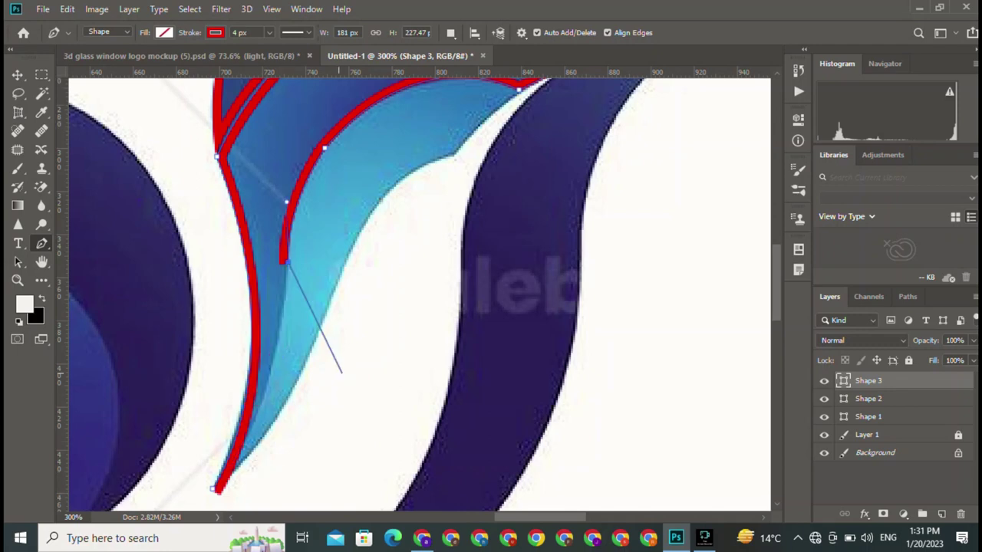
pyautogui.hotkey('ctrl', 'z')
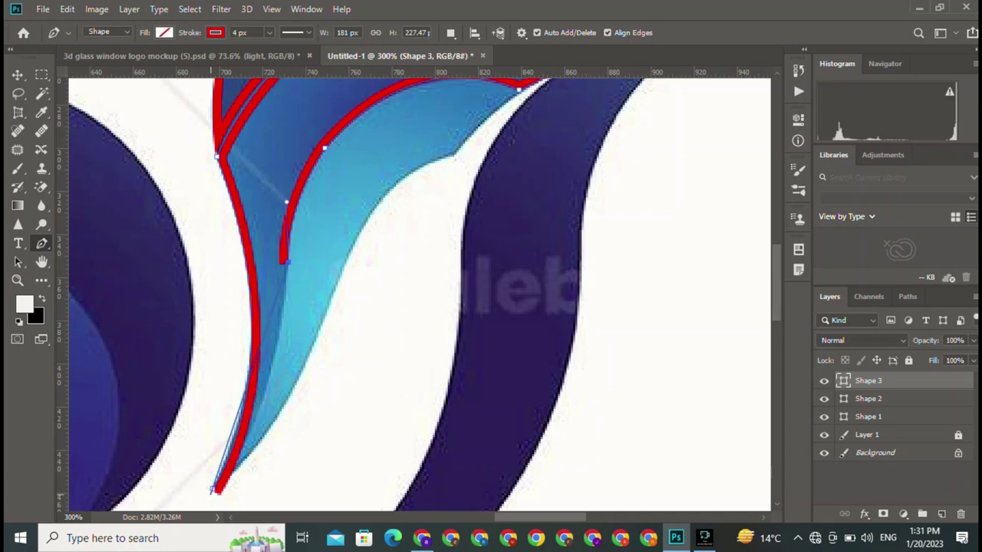
pyautogui.moveTo(213, 488); pyautogui.dragTo(280, 359)
pyautogui.scroll(-2, 271, 449)
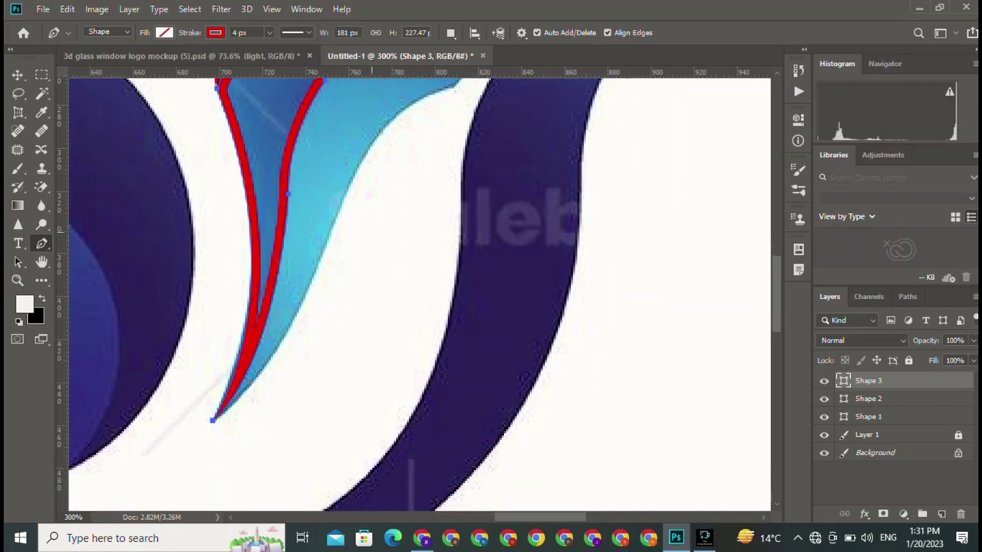
pyautogui.scroll(3, 419, 293)
pyautogui.hscroll(3, 419, 294)
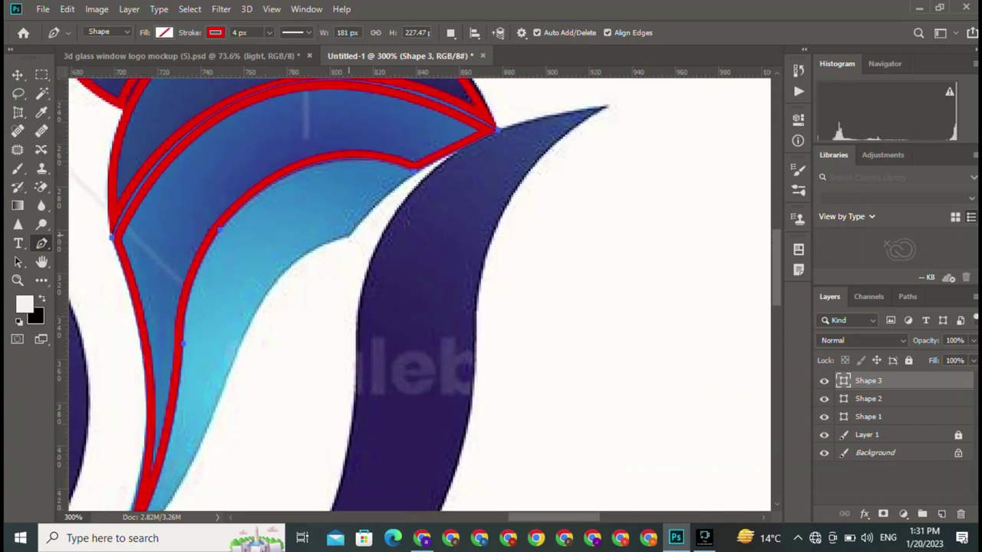
pyautogui.press('v')
pyautogui.click(330, 322)
# - Start Shape 4 at the light-blue piece's tip and curve it partway up its edge
pyautogui.press('p')
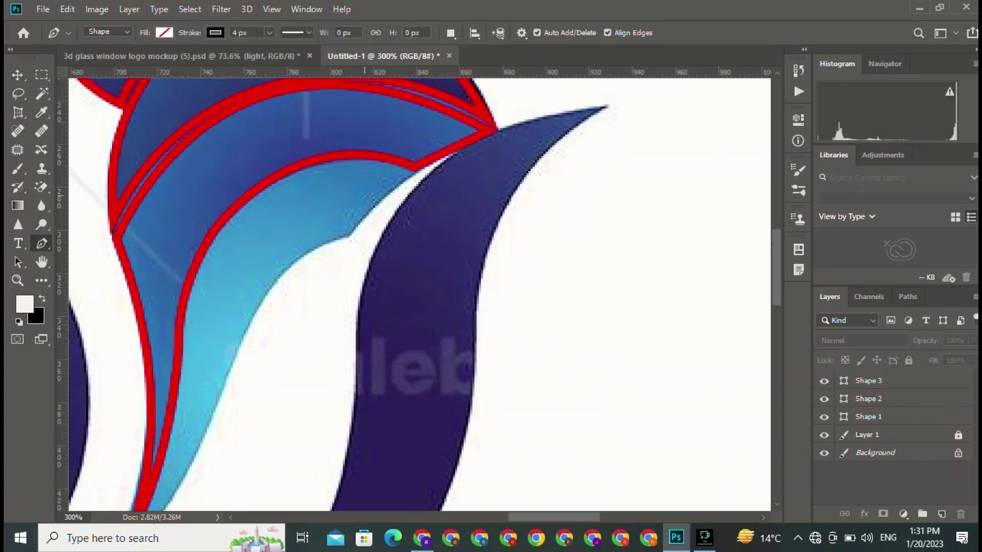
pyautogui.scroll(-3, 419, 294)
pyautogui.hscroll(-2, 419, 294)
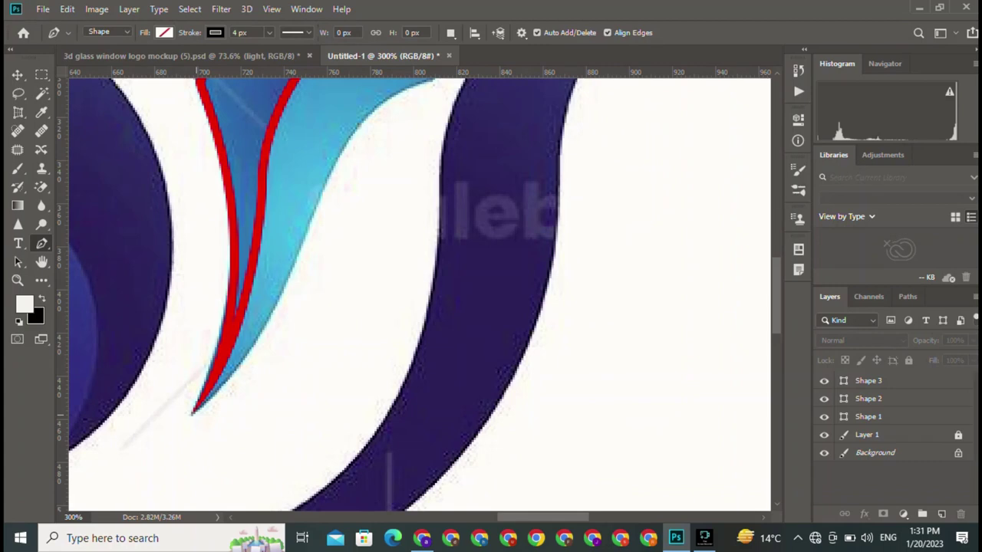
pyautogui.click(193, 413)
pyautogui.scroll(3, 349, 227)
pyautogui.hscroll(2, 350, 227)
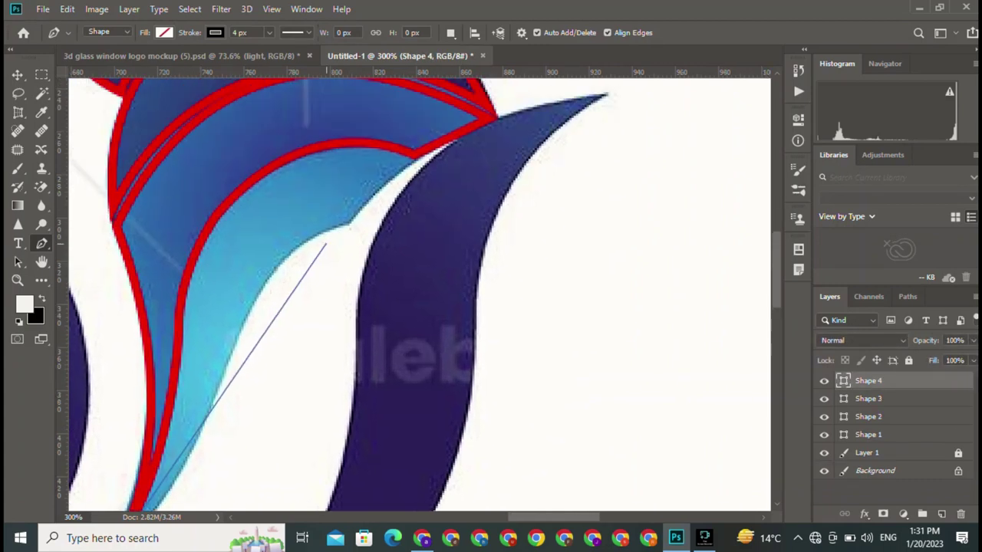
pyautogui.moveTo(349, 227); pyautogui.dragTo(450, 245)
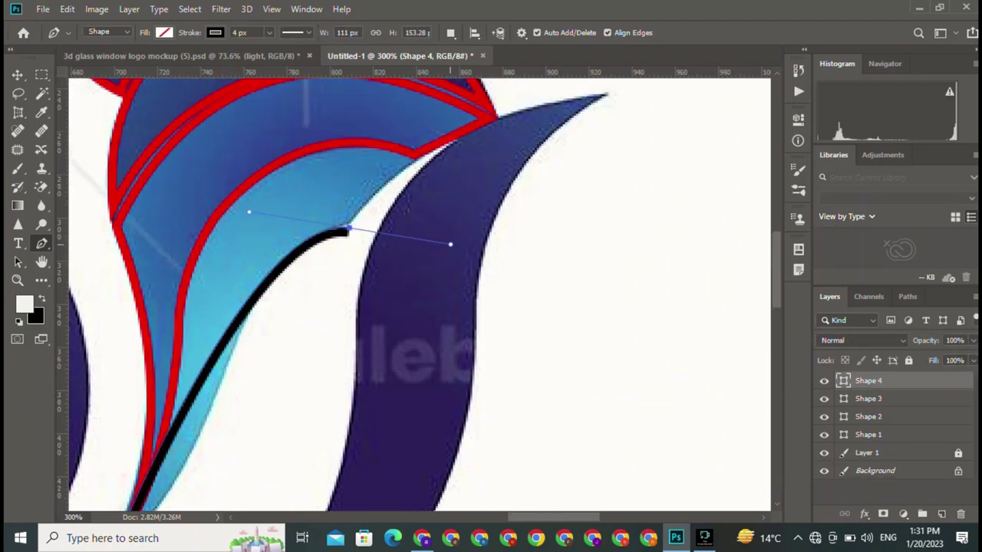
pyautogui.press('Return')
pyautogui.hotkey('ctrl', 'z')
pyautogui.hscroll(-2, 419, 294)
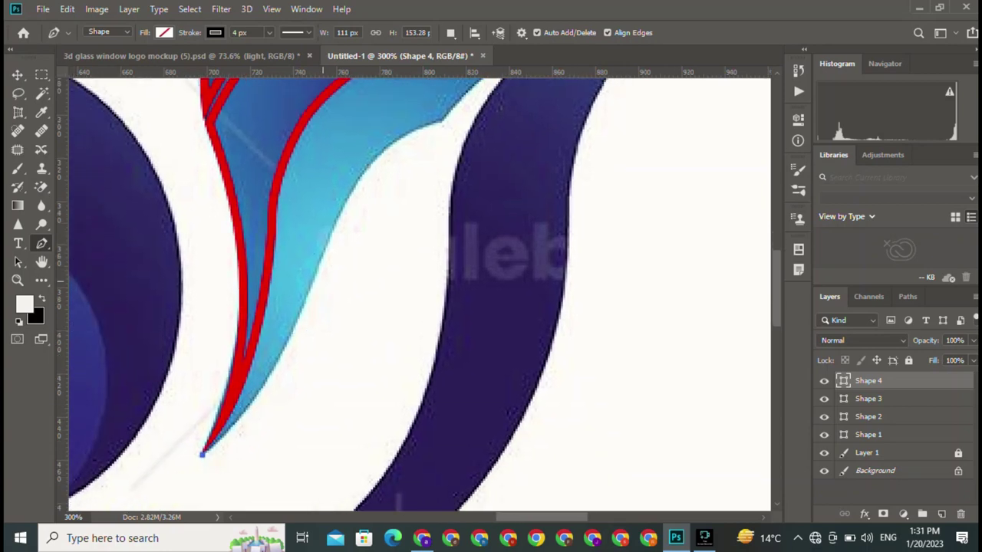
pyautogui.click(310, 289)
pyautogui.moveTo(310, 289); pyautogui.dragTo(316, 221)
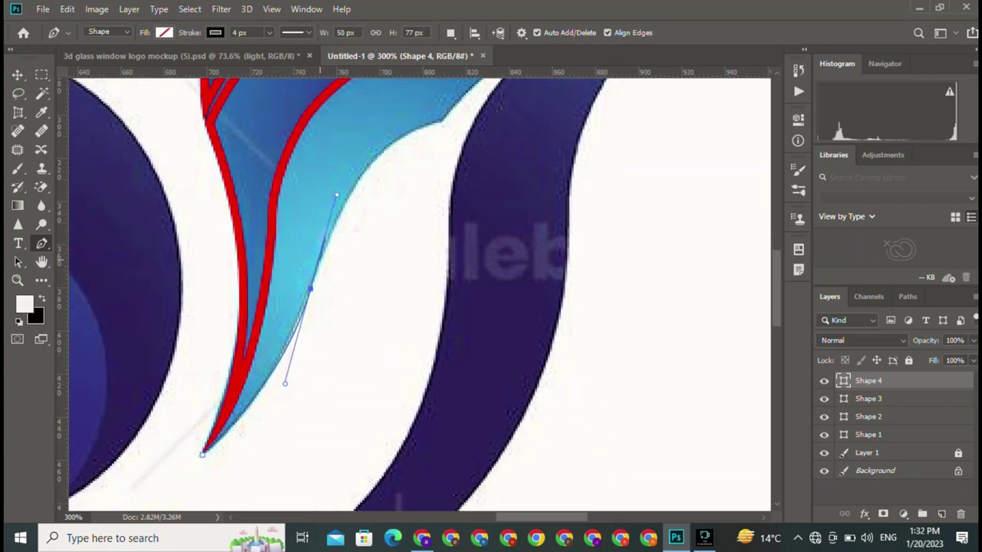
pyautogui.click(203, 455)
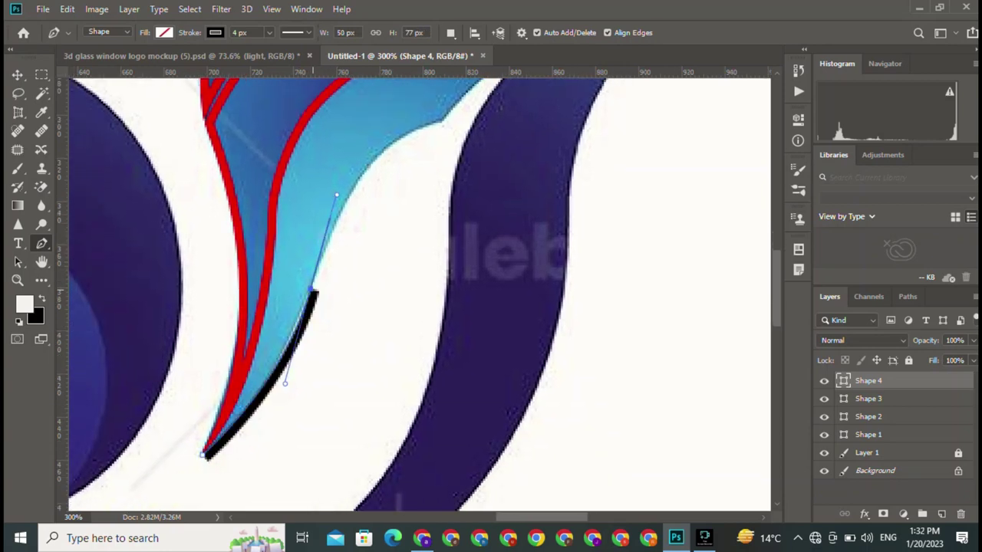
# - Extend the path through the edge's notch, then down the swoosh's inner edge to its lower bend
pyautogui.moveTo(450, 83)
pyautogui.mouseDown()
pyautogui.moveTo(351, 328)
pyautogui.moveTo(432, 312)
pyautogui.mouseUp()
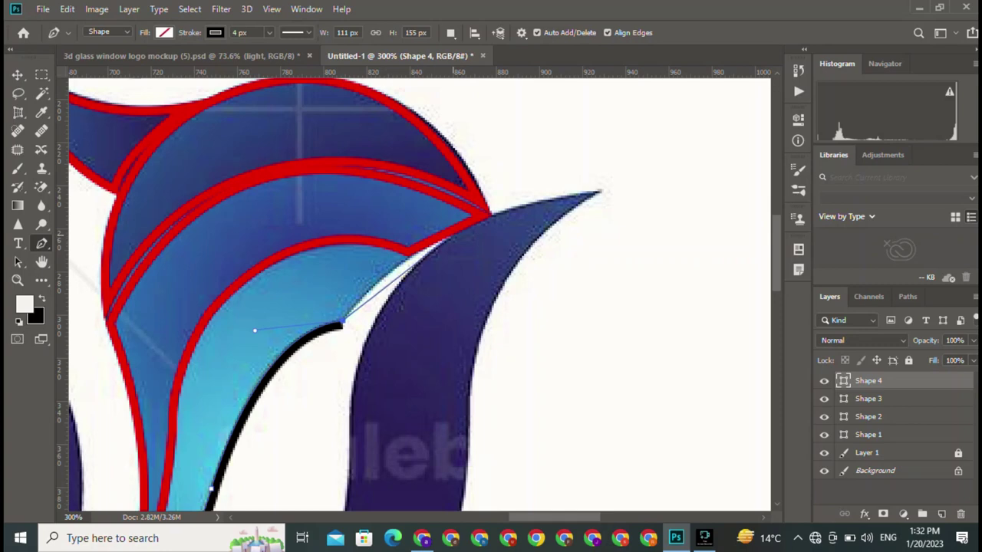
pyautogui.moveTo(453, 238); pyautogui.dragTo(515, 210)
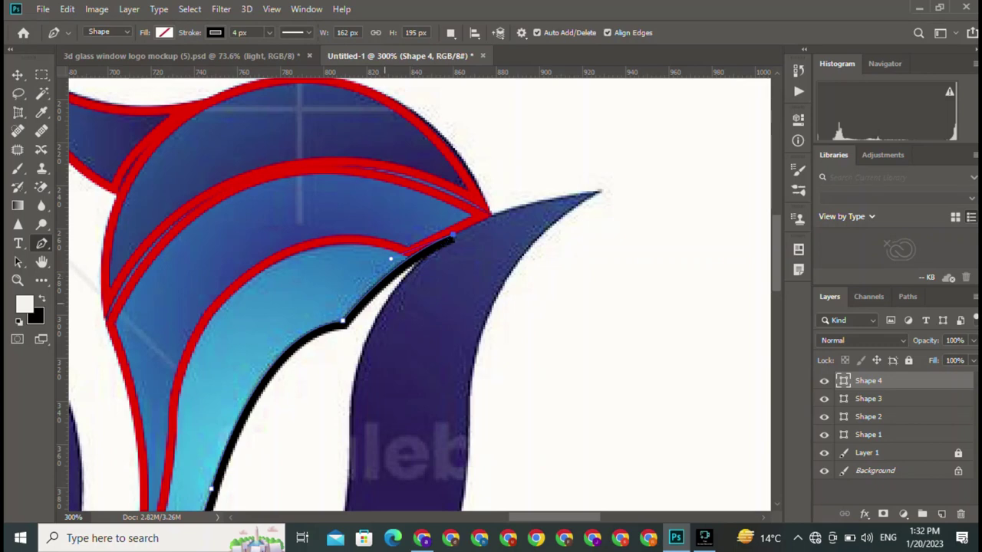
pyautogui.moveTo(348, 480)
pyautogui.mouseDown()
pyautogui.moveTo(365, 310)
pyautogui.moveTo(301, 415)
pyautogui.mouseUp()
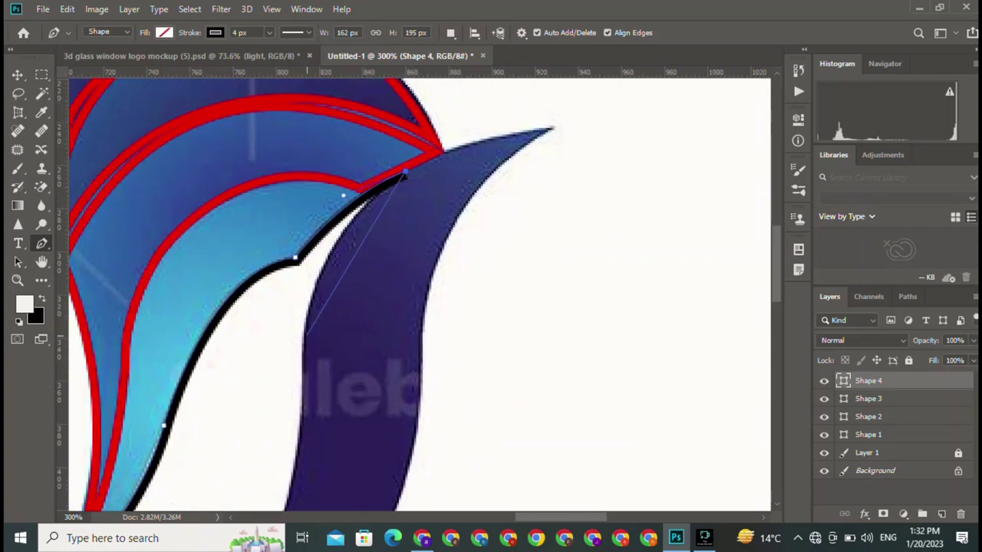
pyautogui.moveTo(301, 353)
pyautogui.mouseDown()
pyautogui.moveTo(297, 477)
pyautogui.moveTo(342, 270)
pyautogui.mouseUp()
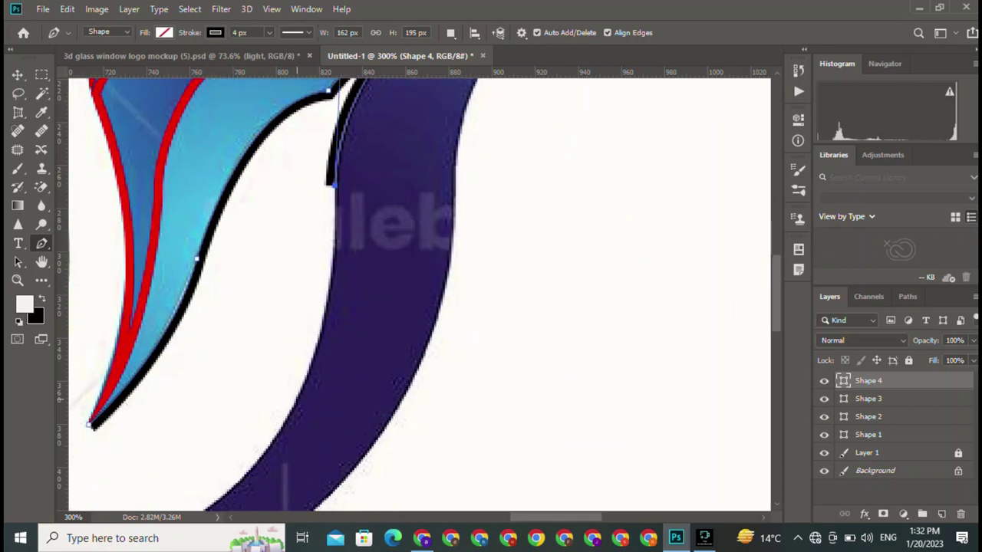
pyautogui.moveTo(310, 360); pyautogui.dragTo(273, 446)
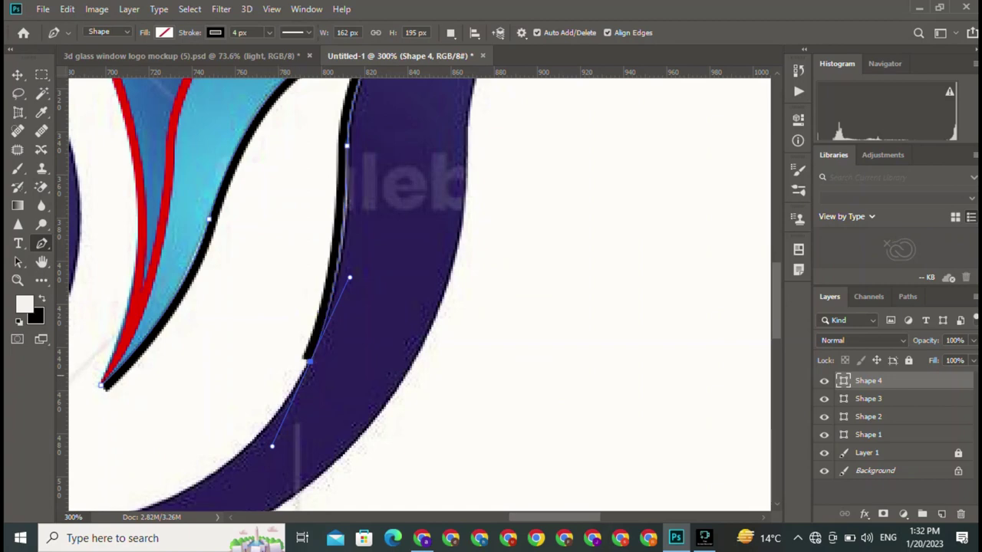
pyautogui.moveTo(307, 360); pyautogui.dragTo(522, 266)
pyautogui.click(358, 412)
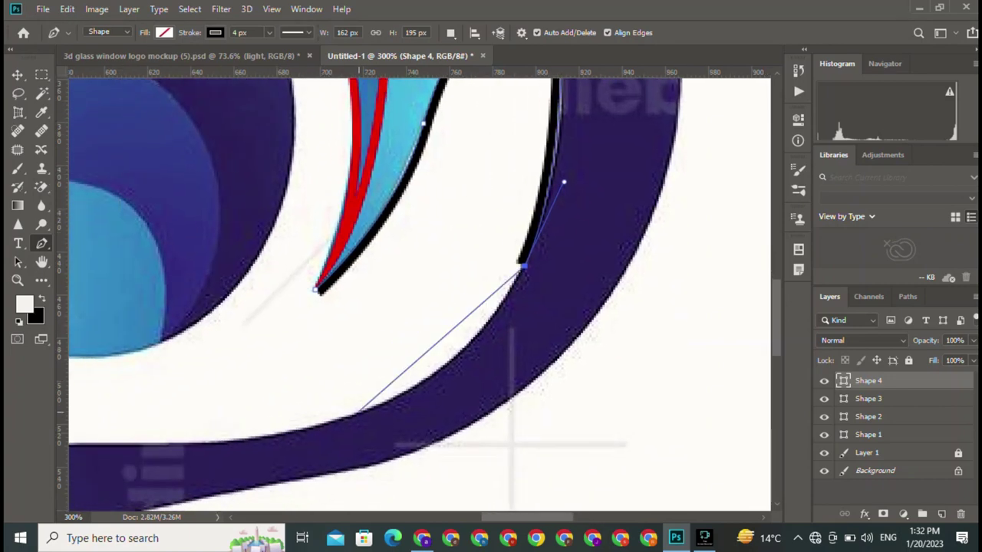
pyautogui.moveTo(359, 413); pyautogui.dragTo(253, 442)
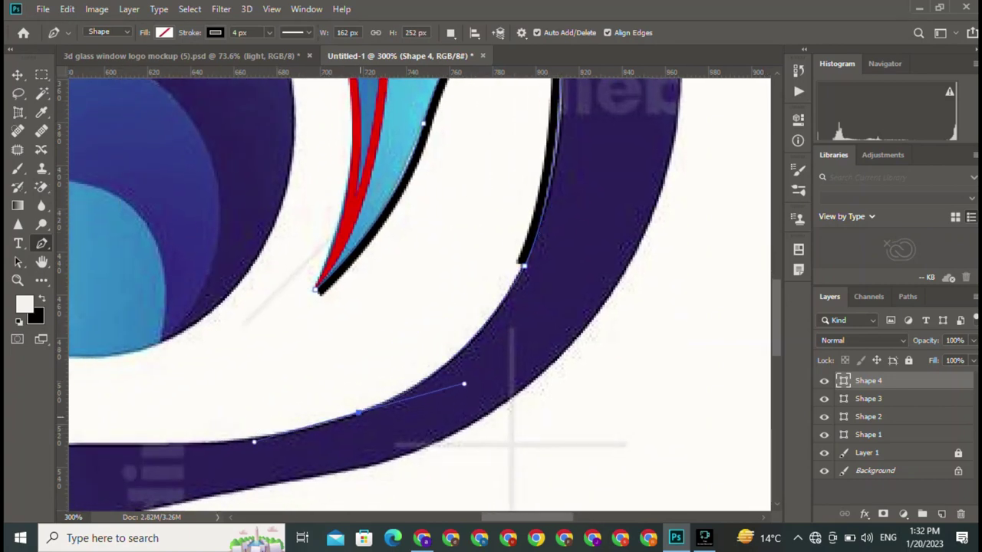
# - Continue the outline to the swoosh's left end, removing an unwanted closing segment and end handle
pyautogui.moveTo(464, 384); pyautogui.dragTo(777, 318)
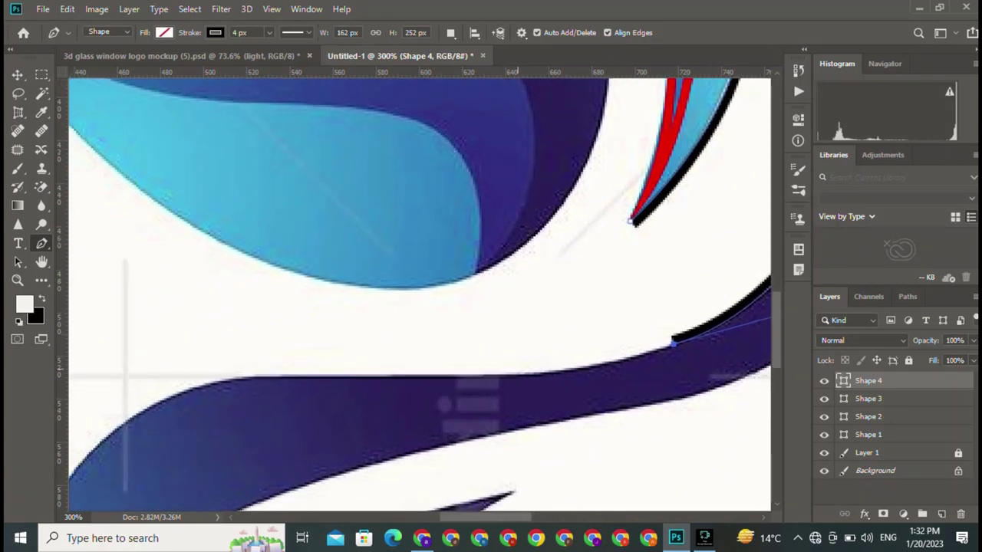
pyautogui.moveTo(516, 373); pyautogui.dragTo(437, 381)
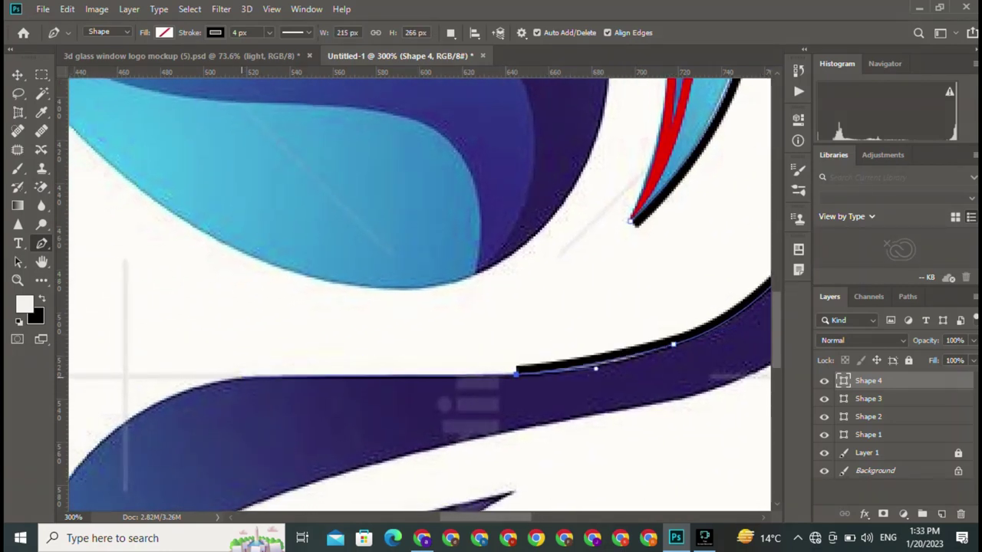
pyautogui.moveTo(125, 376); pyautogui.dragTo(404, 316)
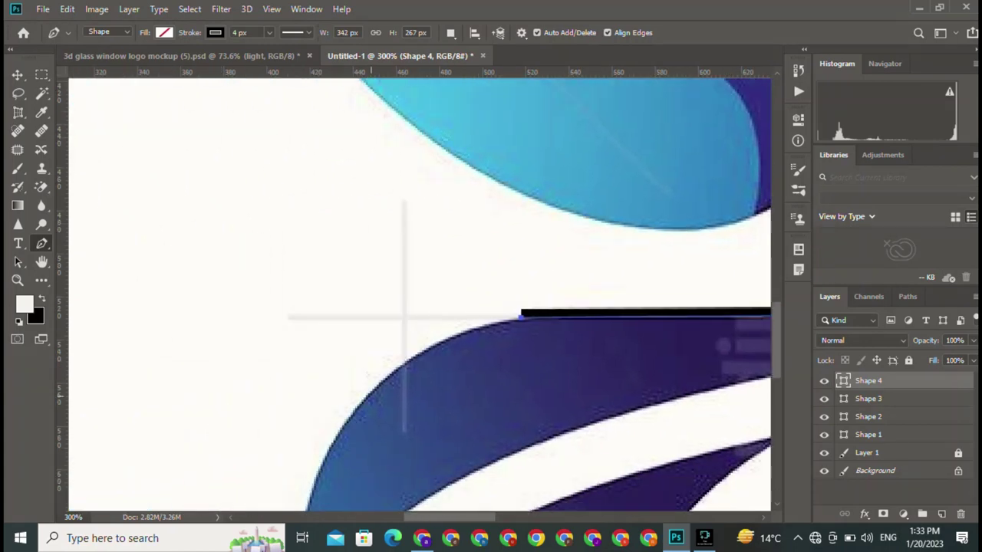
pyautogui.moveTo(394, 370); pyautogui.dragTo(365, 409)
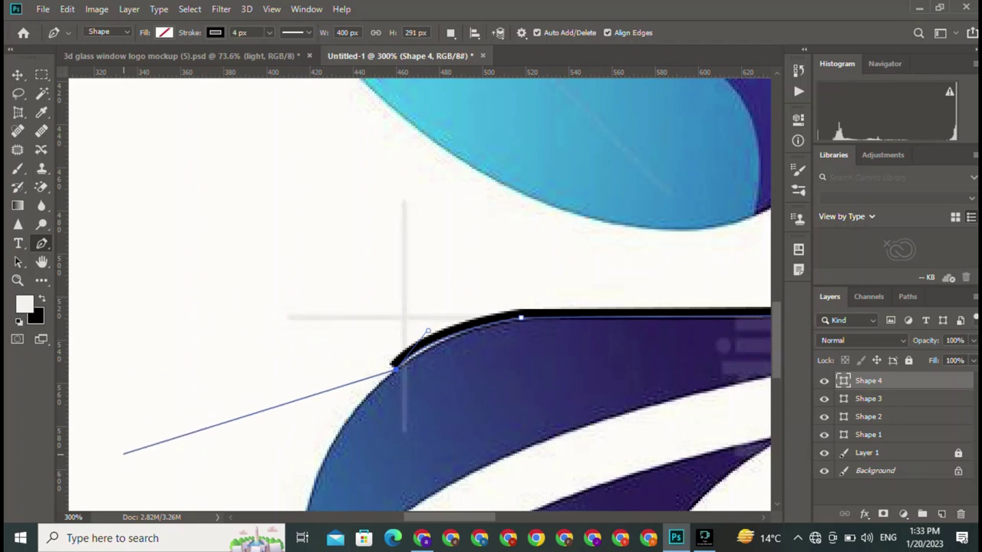
pyautogui.hotkey('ctrl', '-')
pyautogui.hotkey('ctrl', '-')
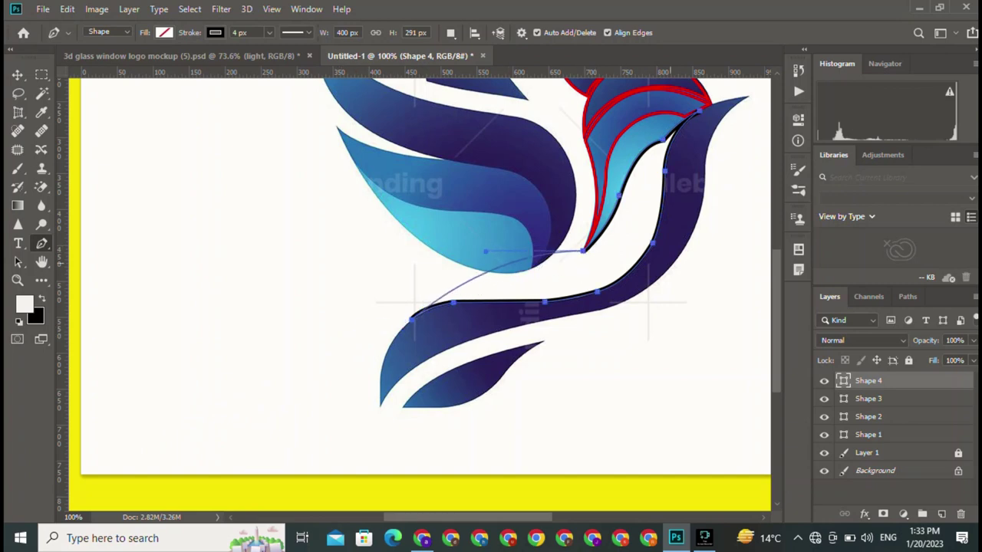
pyautogui.moveTo(584, 250); pyautogui.dragTo(626, 263)
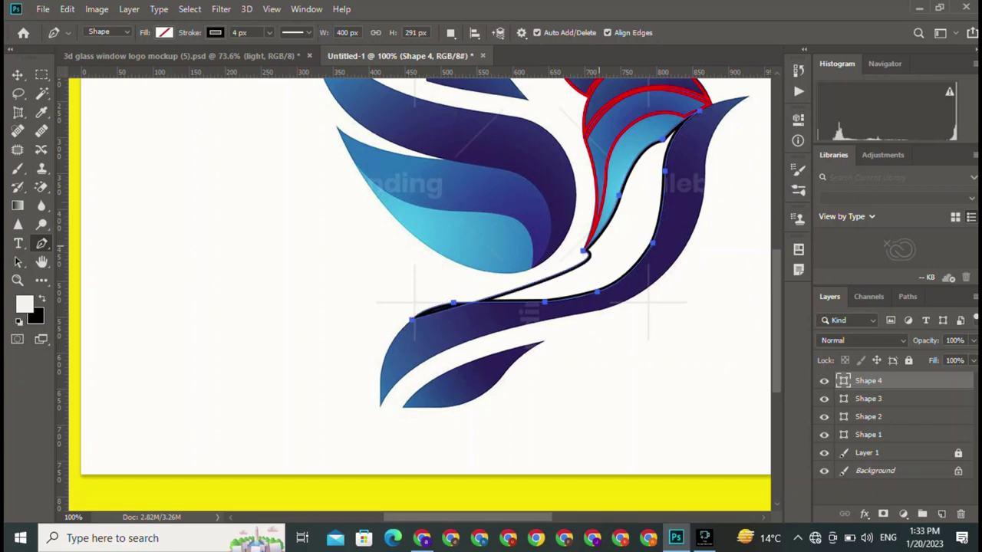
pyautogui.hotkey('ctrl', 'z')
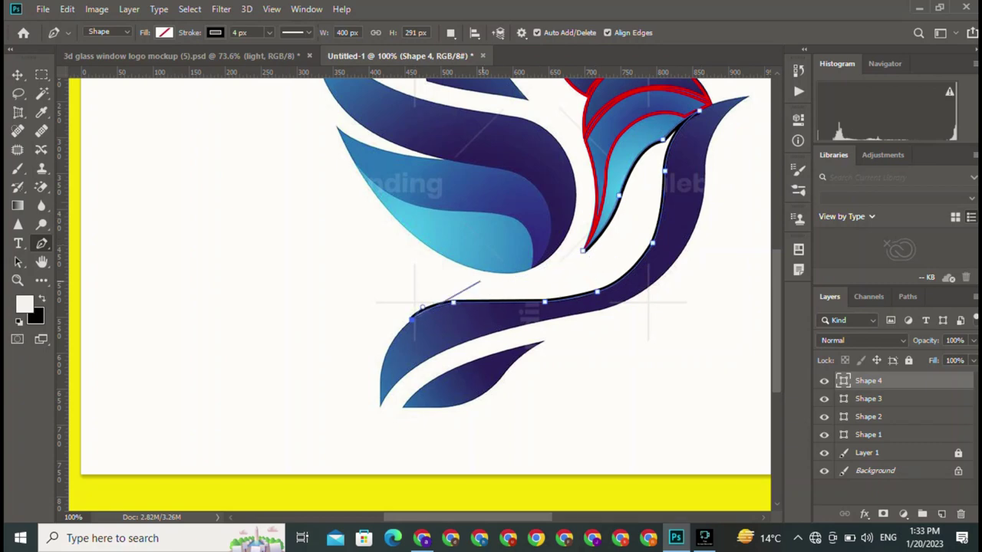
pyautogui.moveTo(414, 314); pyautogui.dragTo(432, 270)
pyautogui.moveTo(436, 270); pyautogui.dragTo(421, 308)
# - Remove the trailing swoosh anchors from Shape 4 and zoom back in on the upper shapes
pyautogui.hotkey('ctrl', 'z')
pyautogui.hotkey('ctrl', 'z')
pyautogui.hotkey('ctrl', 'z')
pyautogui.hotkey('ctrl', 'z')
pyautogui.hotkey('ctrl', 'z')
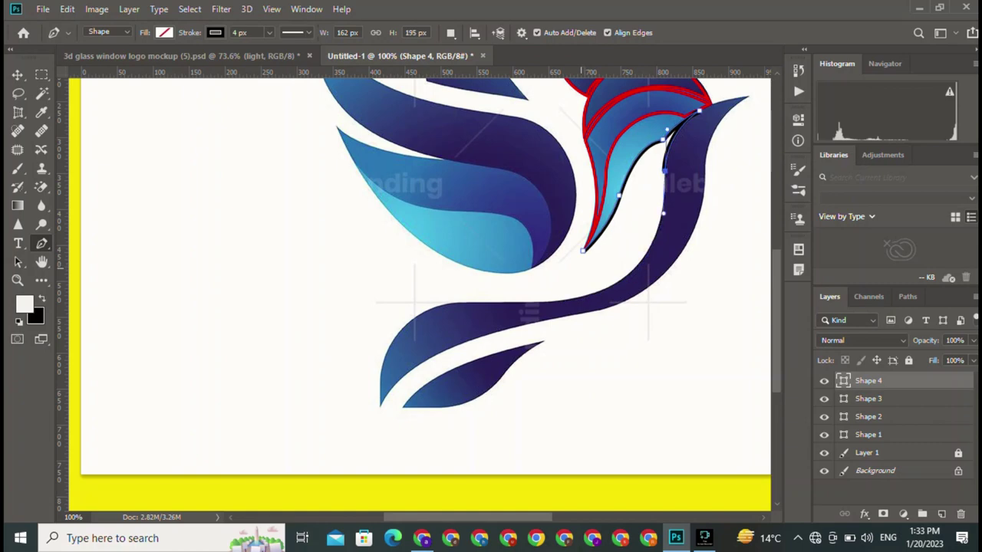
pyautogui.hotkey('ctrl', 'z')
pyautogui.hotkey('ctrl', 'z')
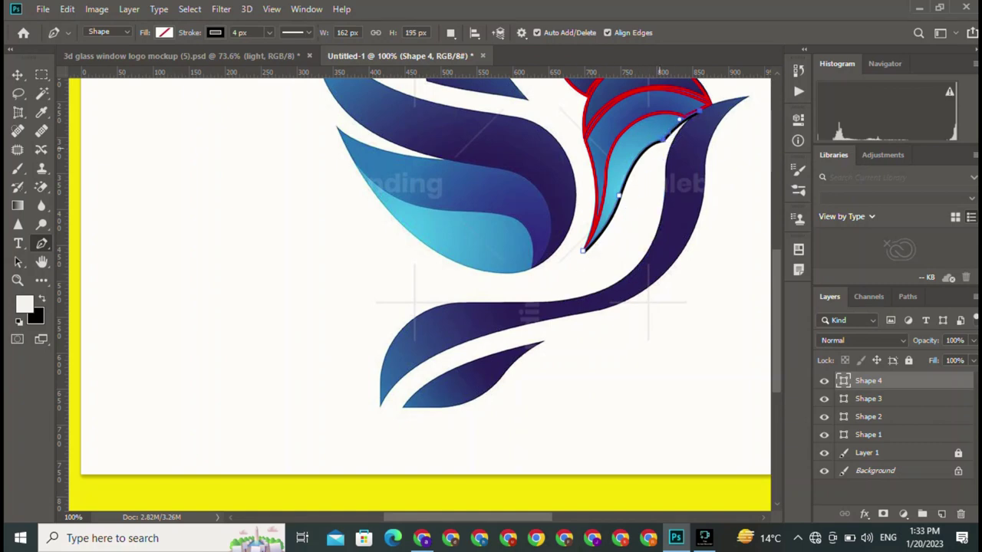
pyautogui.hotkey('ctrl', '+')
pyautogui.hotkey('ctrl', '+')
pyautogui.scroll(5, 418, 295)
pyautogui.scroll(5, 418, 295)
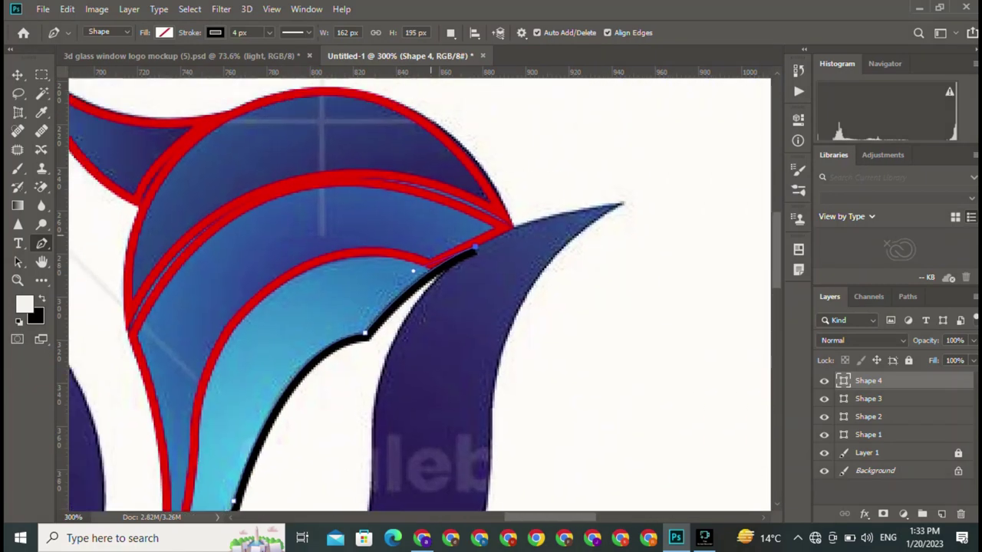
pyautogui.scroll(1, 418, 296)
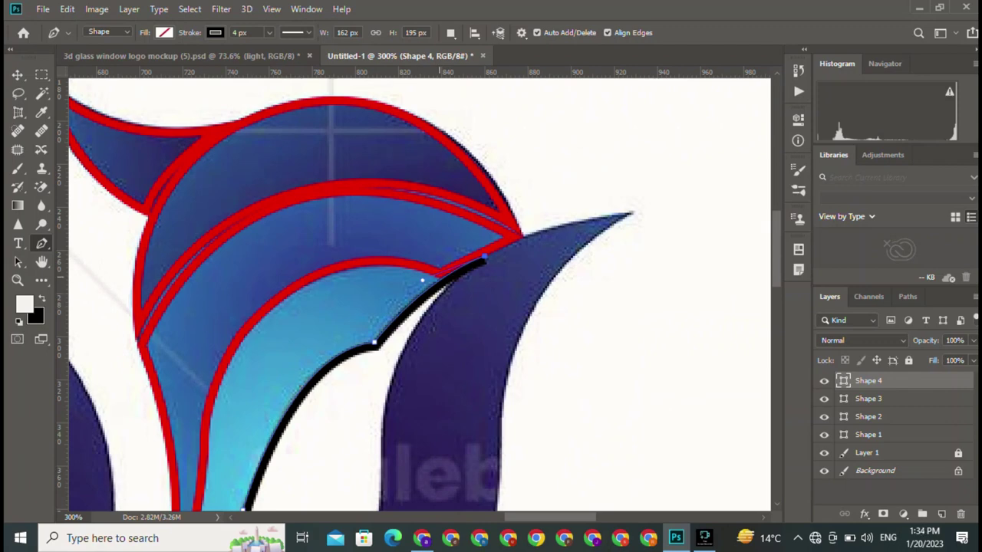
# - Add anchors along the light-blue piece's top and left edges and close the path at its bottom tip
pyautogui.click(435, 270)
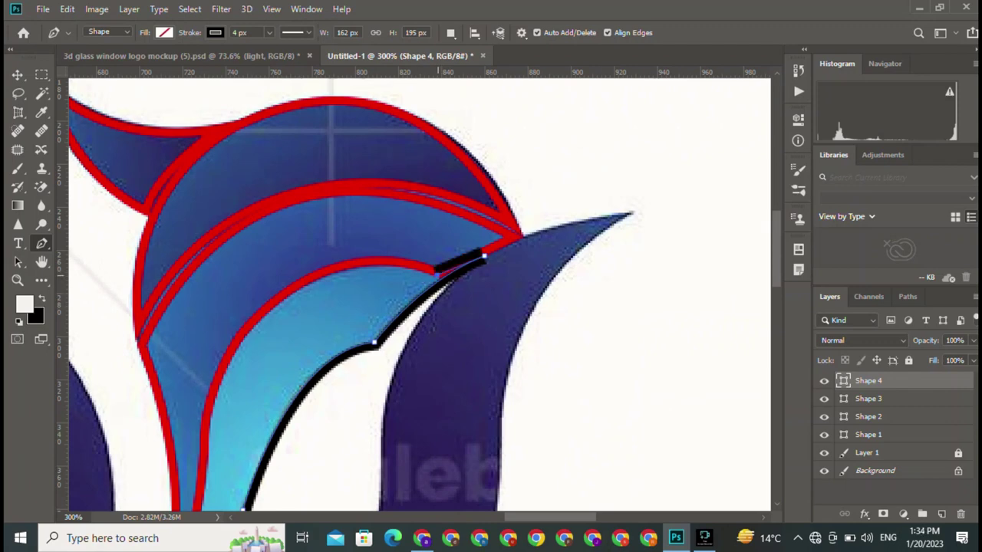
pyautogui.moveTo(248, 331); pyautogui.dragTo(165, 429)
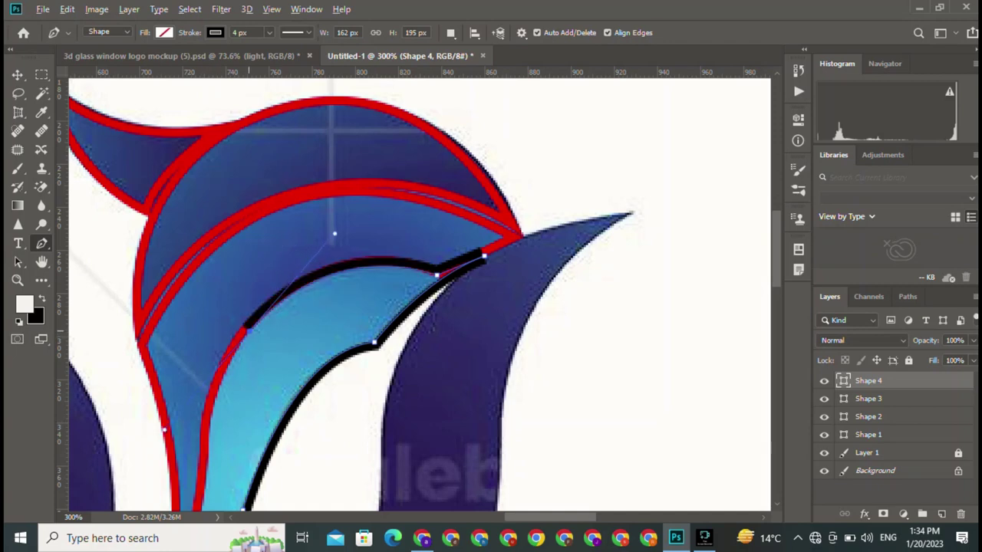
pyautogui.moveTo(165, 430); pyautogui.dragTo(364, 261)
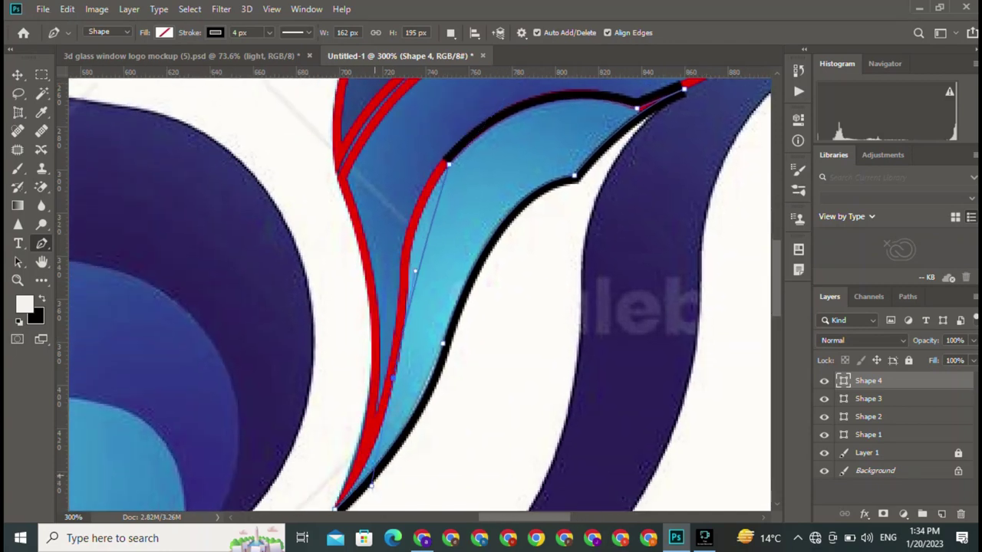
pyautogui.moveTo(392, 378)
pyautogui.mouseDown()
pyautogui.moveTo(408, 329)
pyautogui.moveTo(401, 409)
pyautogui.mouseUp()
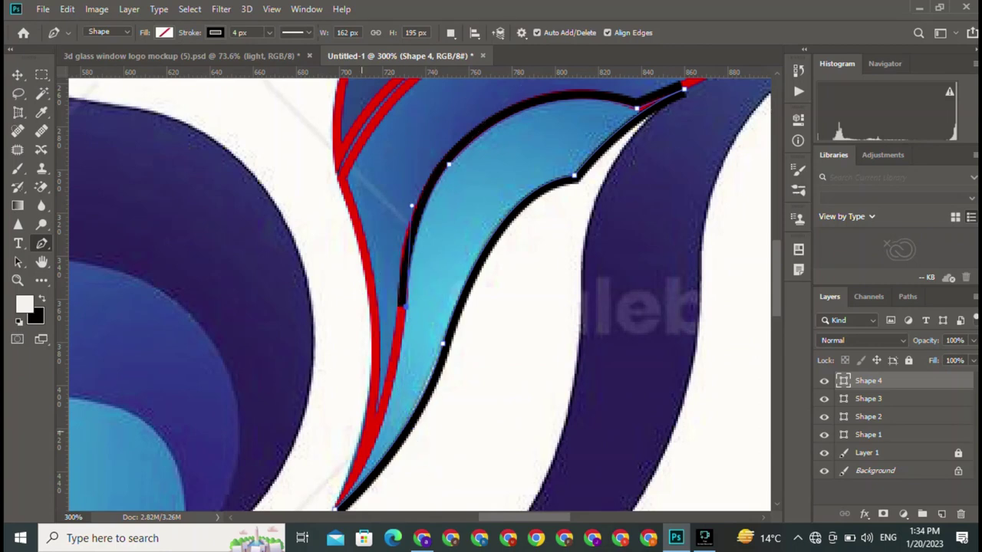
pyautogui.moveTo(335, 508); pyautogui.dragTo(385, 434)
pyautogui.click(383, 436)
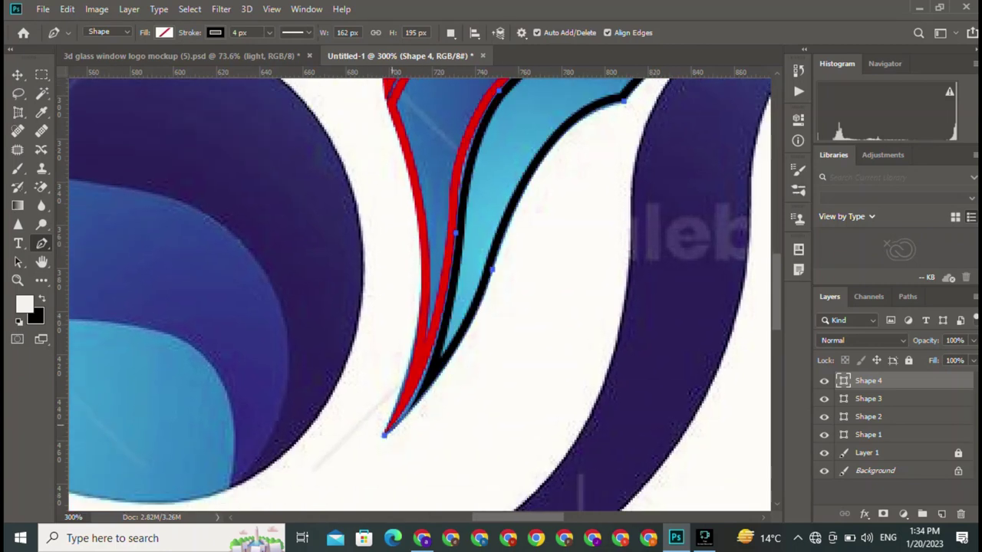
pyautogui.press('v')
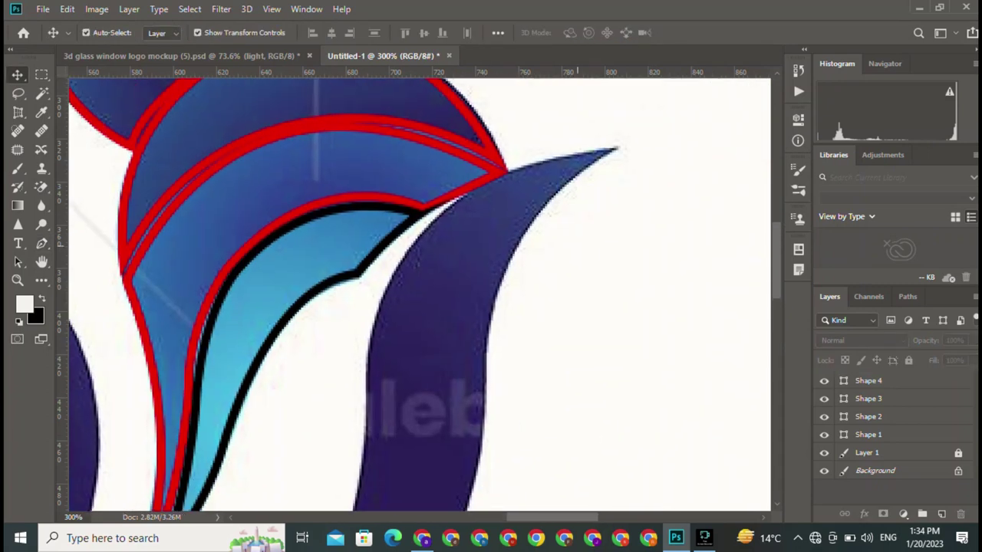
pyautogui.moveTo(499, 231); pyautogui.dragTo(200, 422)
# - Start Shape 5 at the purple swoosh's tip and curve anchors along its right edge
pyautogui.moveTo(384, 346); pyautogui.dragTo(399, 313)
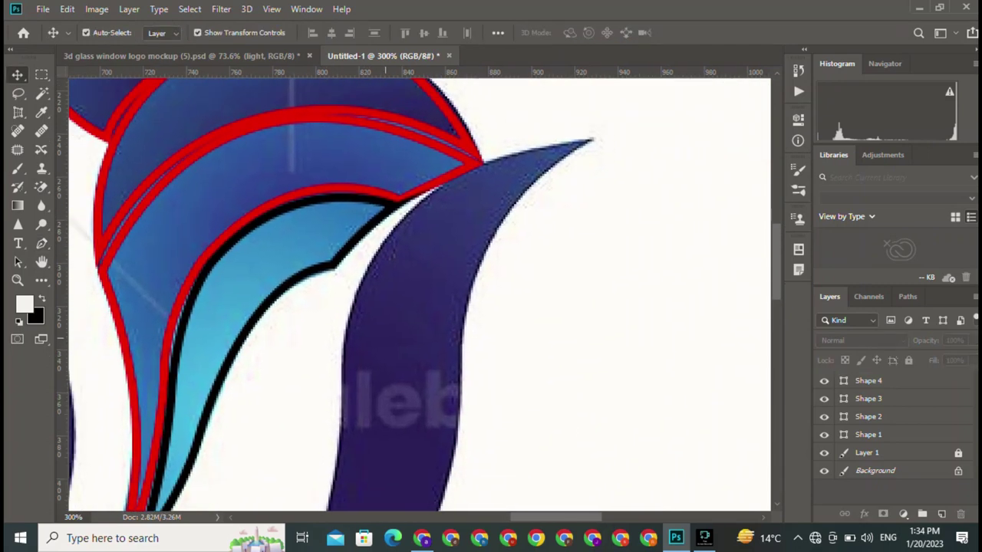
pyautogui.press('p')
pyautogui.moveTo(593, 139); pyautogui.dragTo(582, 53)
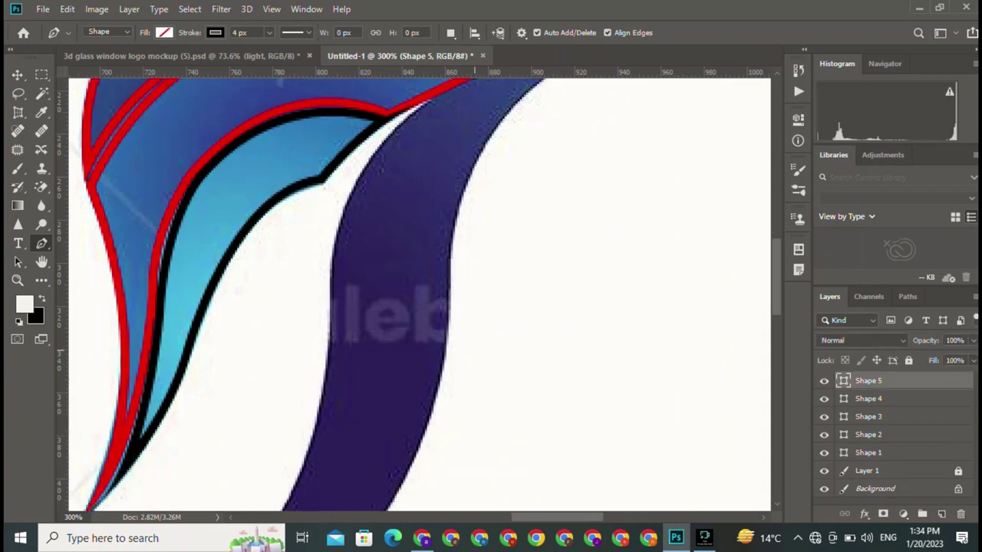
pyautogui.moveTo(451, 268)
pyautogui.mouseDown()
pyautogui.moveTo(422, 467)
pyautogui.moveTo(433, 458)
pyautogui.mouseUp()
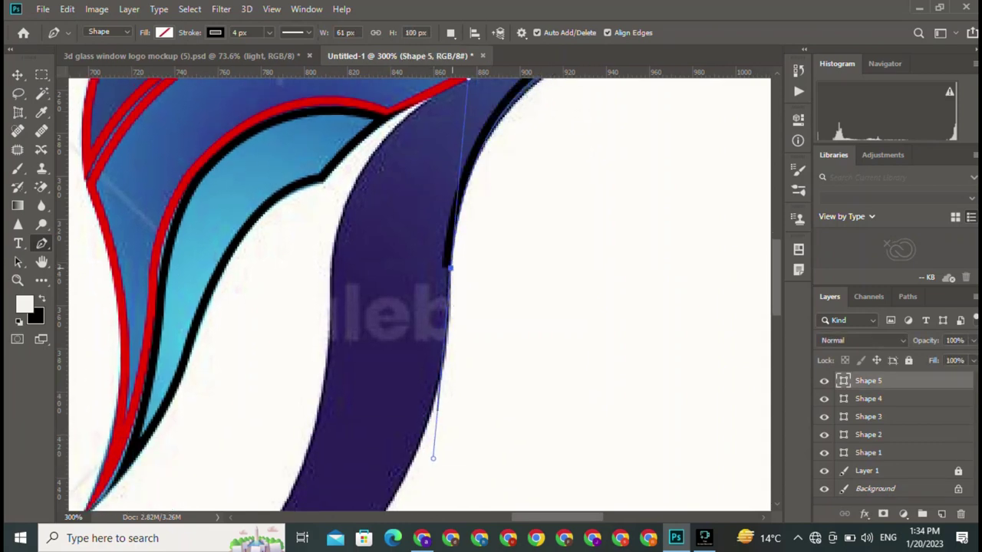
pyautogui.scroll(-5, 347, 418)
pyautogui.hscroll(-2, 347, 418)
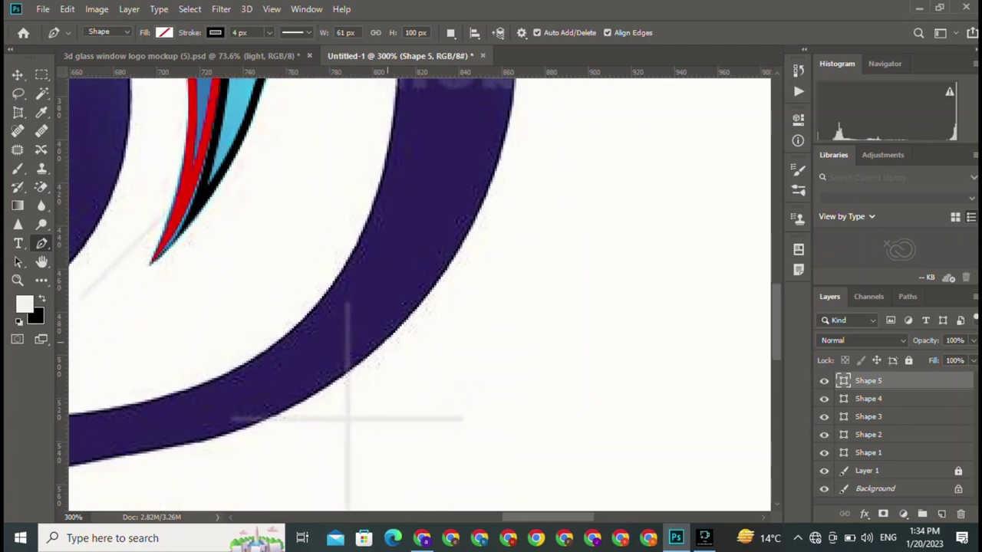
pyautogui.scroll(2, 348, 419)
pyautogui.hscroll(2, 348, 418)
pyautogui.moveTo(348, 399); pyautogui.dragTo(251, 504)
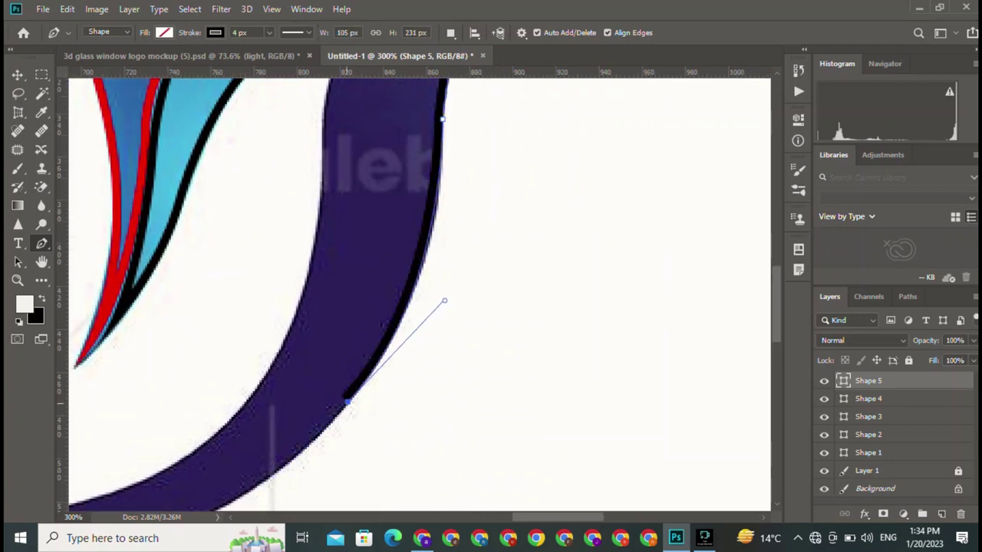
# - Continue curved anchors along the band's lower edge, redrawing the final curve to the bottom-left tip
pyautogui.scroll(-4, 347, 400)
pyautogui.hscroll(-6, 348, 400)
pyautogui.moveTo(522, 327)
pyautogui.mouseDown()
pyautogui.moveTo(446, 351)
pyautogui.moveTo(437, 369)
pyautogui.mouseUp()
pyautogui.moveTo(591, 328); pyautogui.dragTo(701, 290)
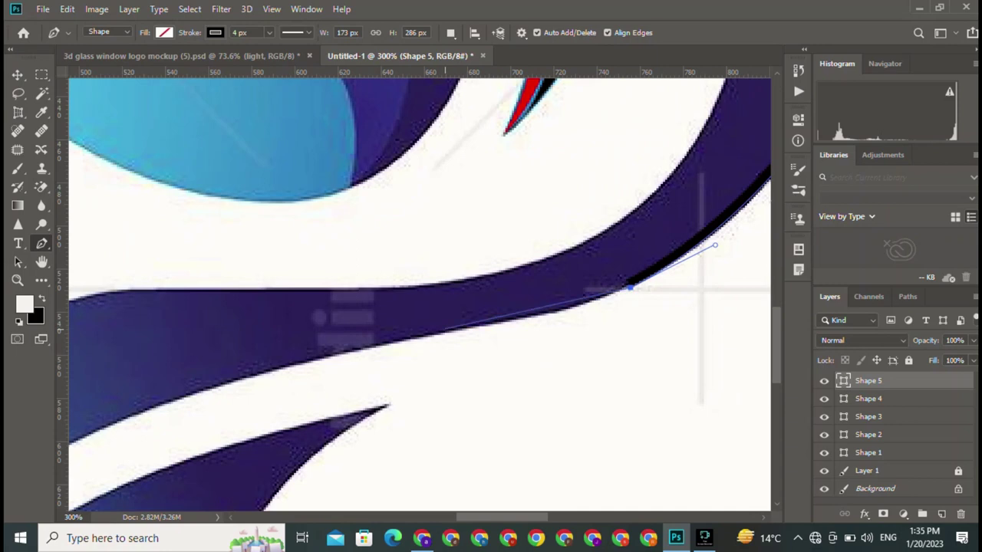
pyautogui.moveTo(445, 329); pyautogui.dragTo(360, 334)
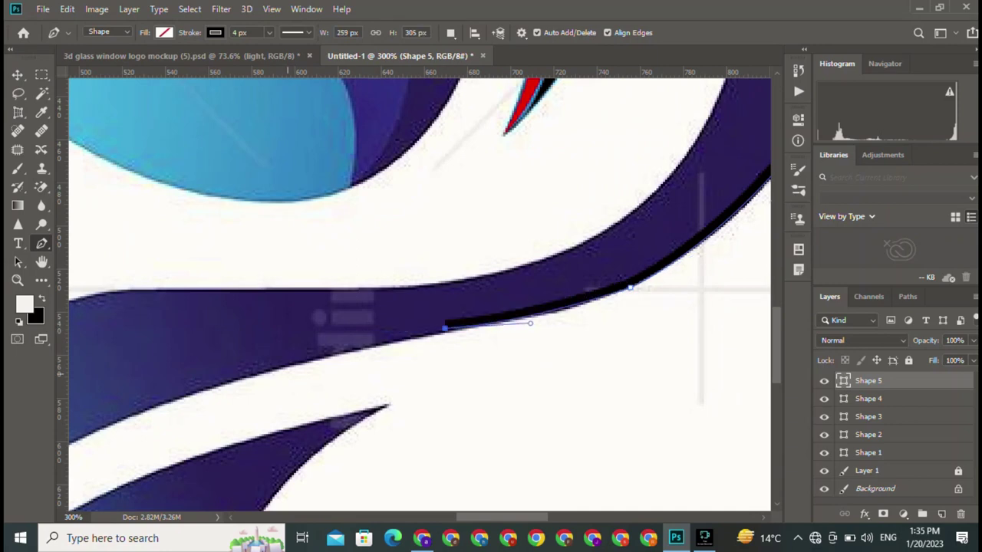
pyautogui.moveTo(220, 376); pyautogui.dragTo(435, 331)
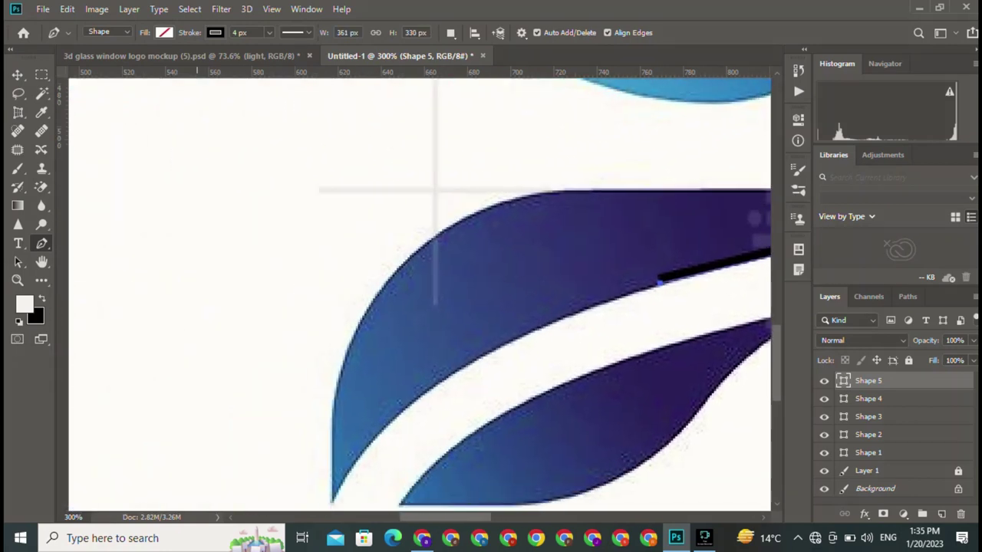
pyautogui.moveTo(549, 315); pyautogui.dragTo(524, 326)
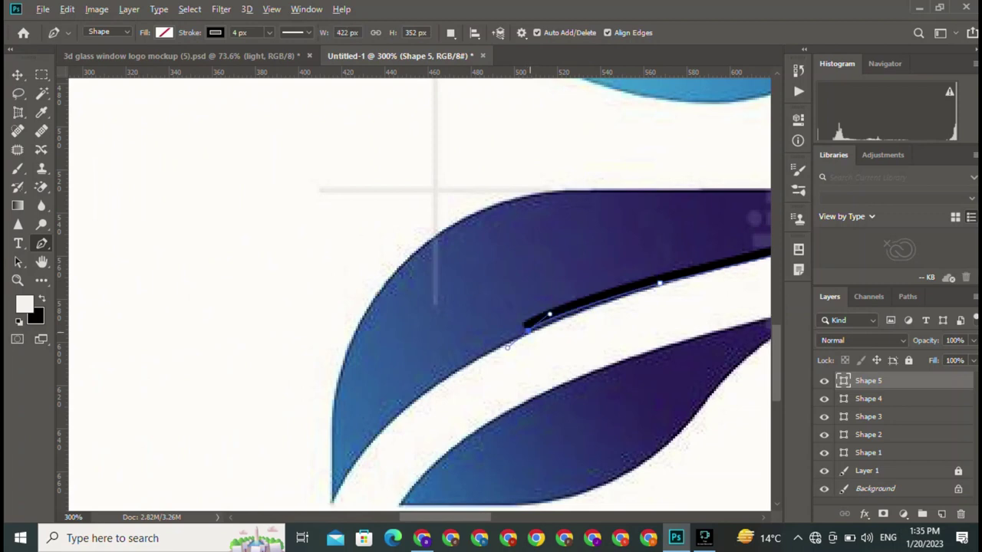
pyautogui.moveTo(331, 504)
pyautogui.mouseDown()
pyautogui.moveTo(230, 424)
pyautogui.moveTo(231, 445)
pyautogui.mouseUp()
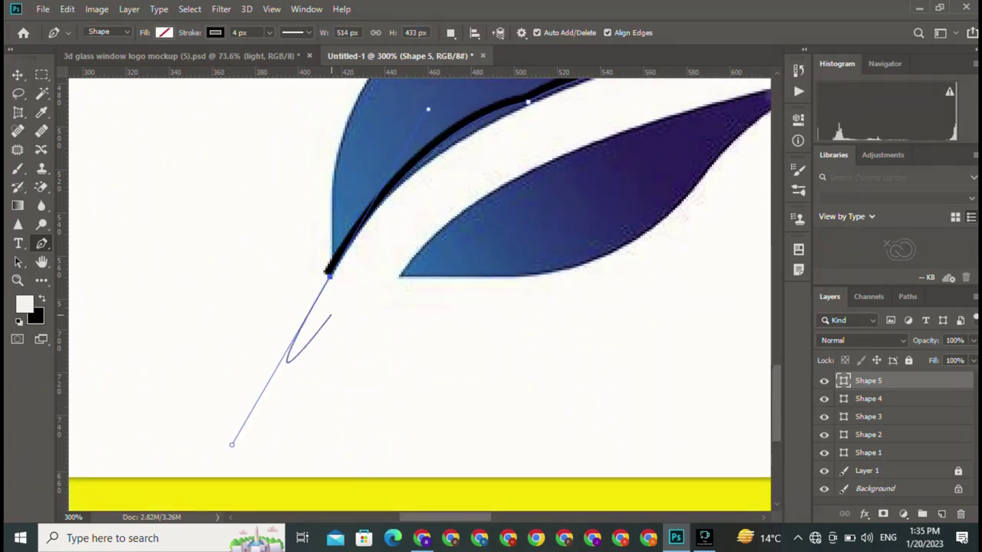
pyautogui.press('Return')
pyautogui.hotkey('ctrl', 'z')
pyautogui.moveTo(334, 274)
pyautogui.mouseDown()
pyautogui.moveTo(288, 375)
pyautogui.moveTo(164, 551)
pyautogui.mouseUp()
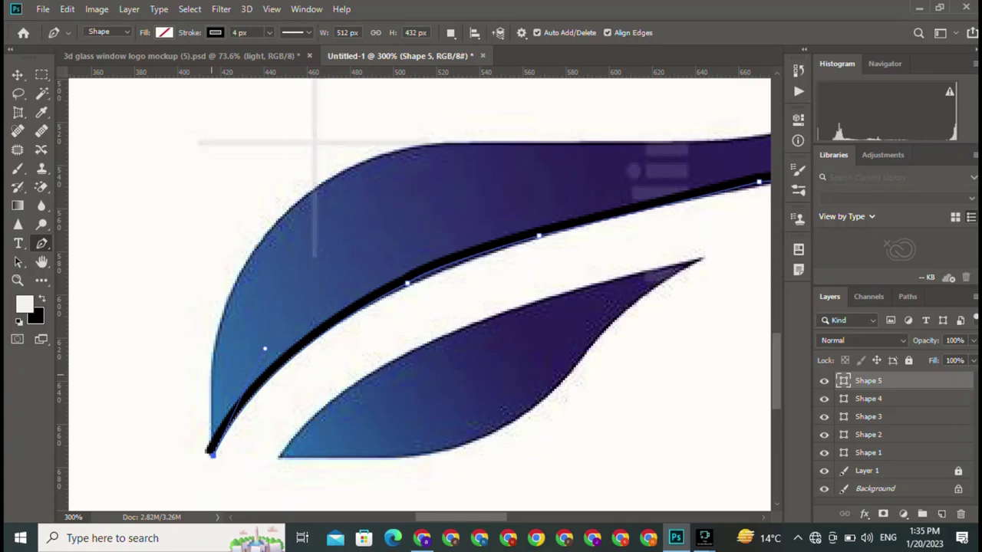
# - Add curved anchors up the swoosh's left edge to where it turns along the top
pyautogui.moveTo(343, 164); pyautogui.dragTo(411, 142)
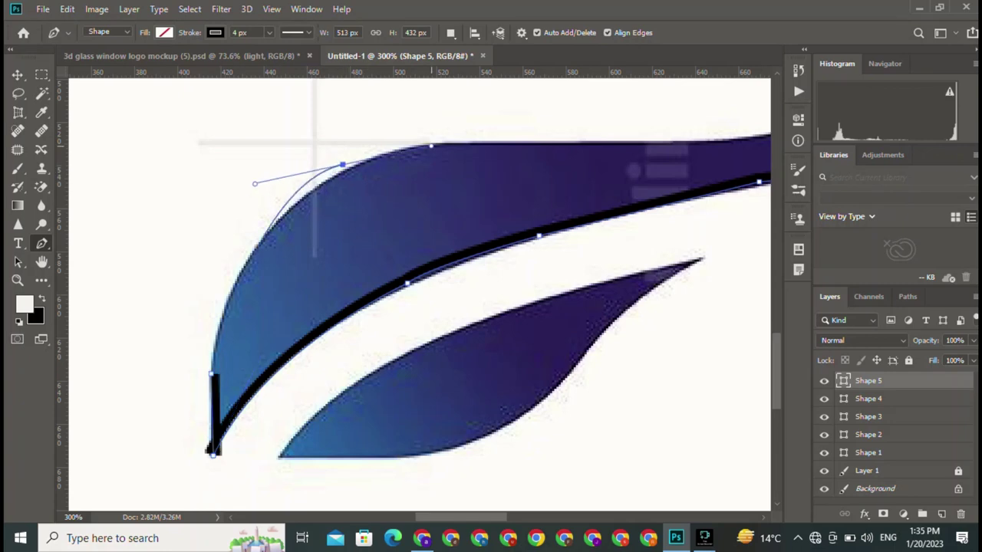
pyautogui.hotkey('ctrl', 'z')
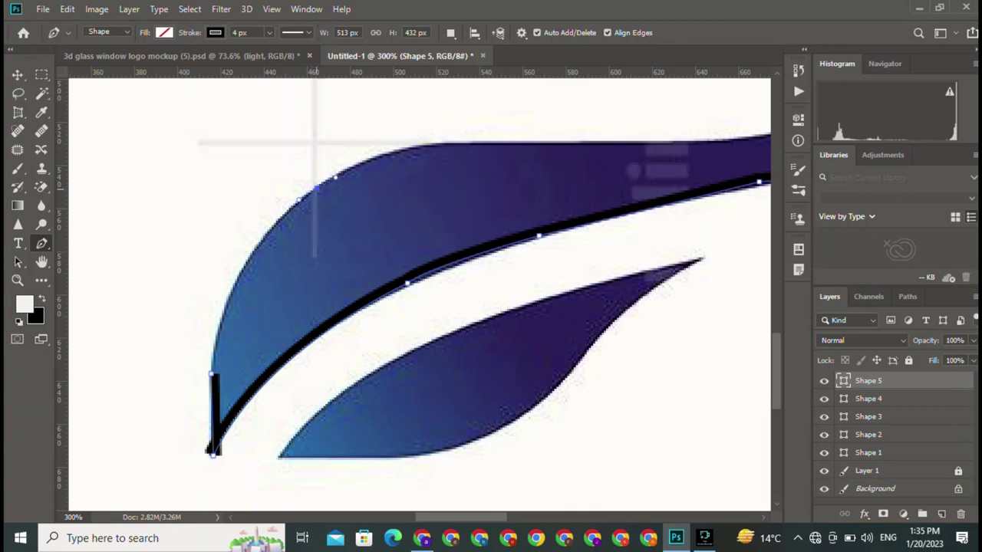
pyautogui.moveTo(316, 188); pyautogui.dragTo(420, 117)
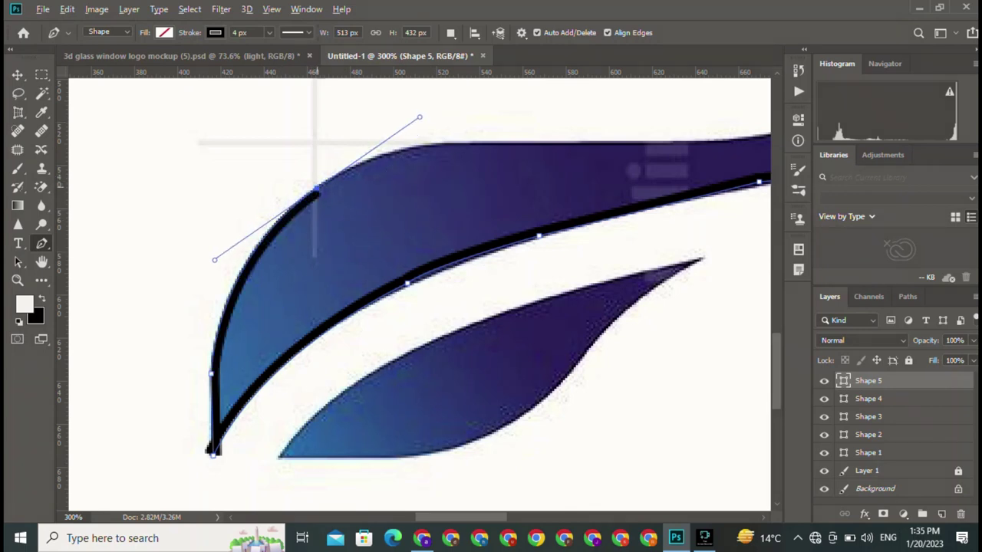
pyautogui.moveTo(439, 141); pyautogui.dragTo(512, 141)
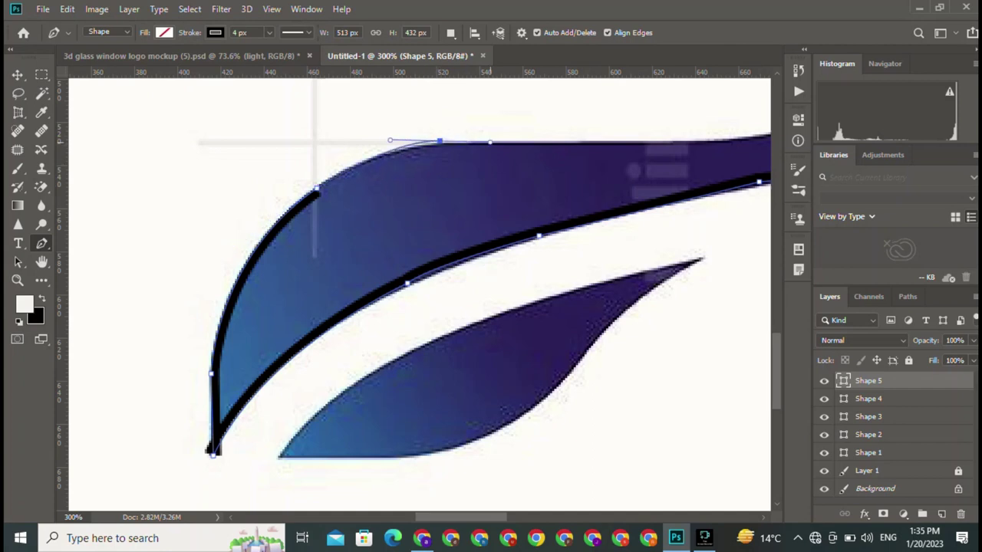
pyautogui.hotkey('ctrl', 'z')
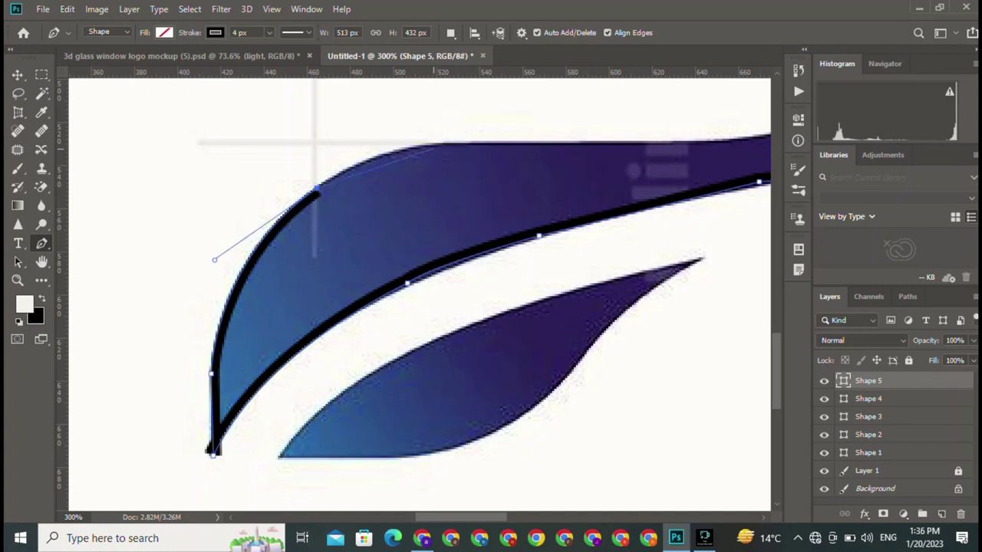
pyautogui.moveTo(439, 144); pyautogui.dragTo(528, 136)
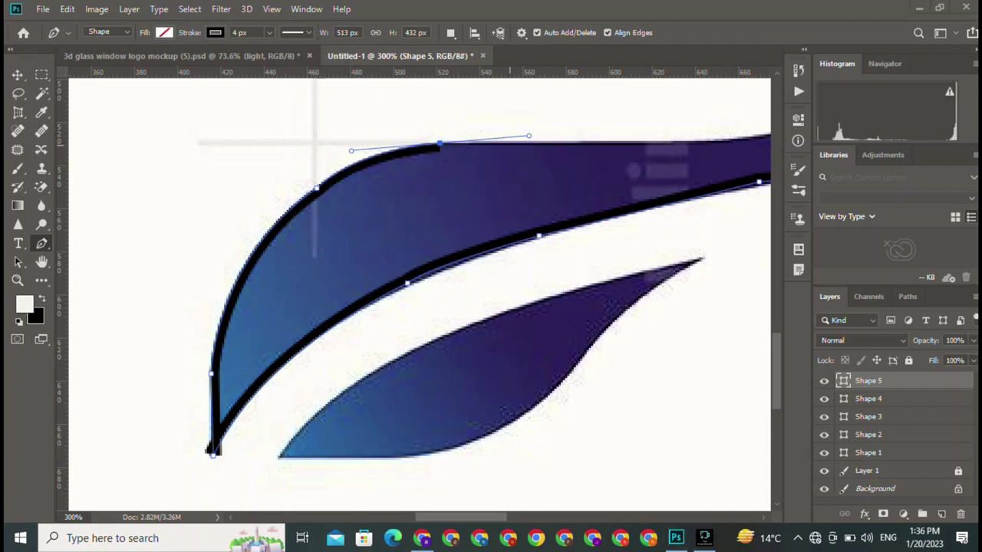
pyautogui.click(112, 538)
pyautogui.press('super')
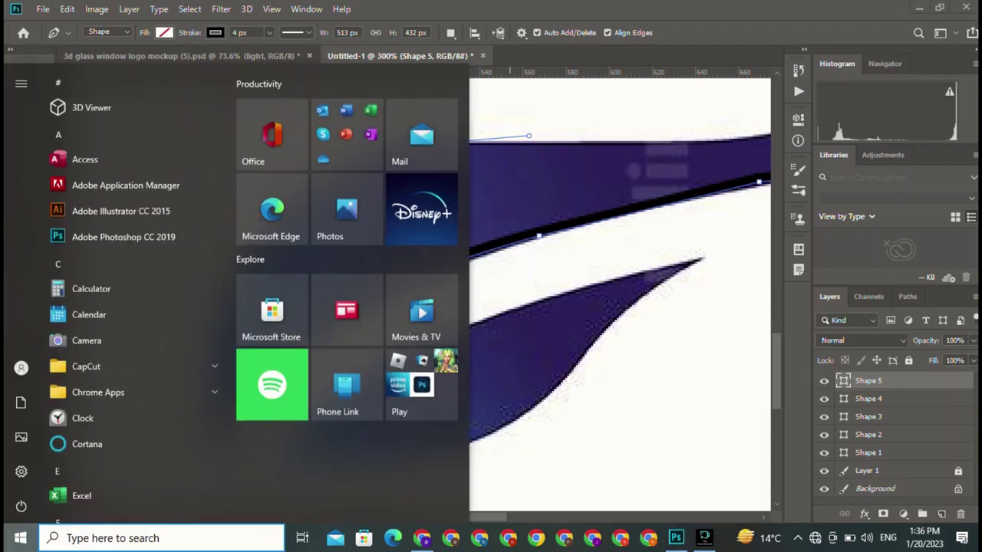
pyautogui.press('Escape')
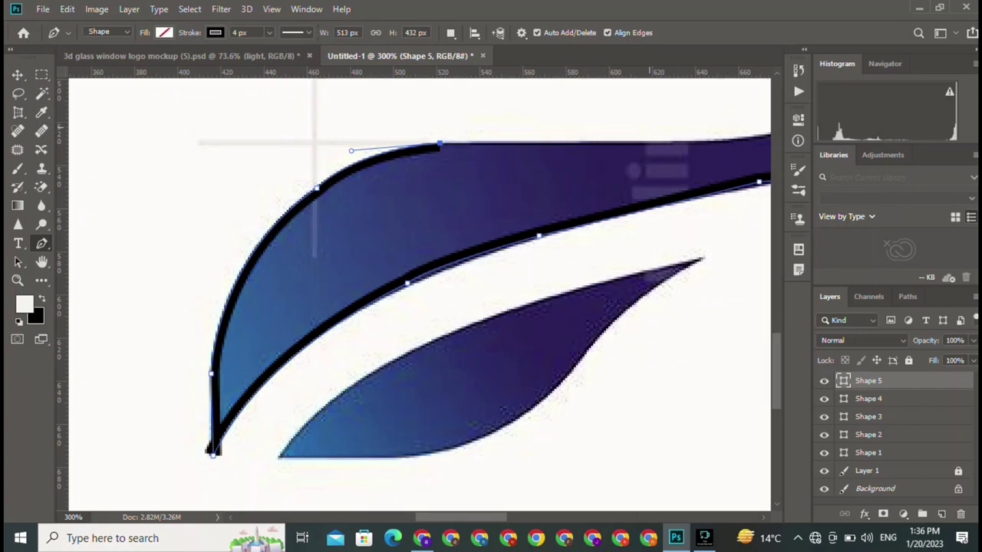
# - Trace the band's top edge and close Shape 5 at its starting point by the head
pyautogui.moveTo(315, 142); pyautogui.dragTo(105, 227)
pyautogui.moveTo(507, 227)
pyautogui.mouseDown()
pyautogui.moveTo(575, 247)
pyautogui.moveTo(647, 146)
pyautogui.moveTo(457, 379)
pyautogui.mouseUp()
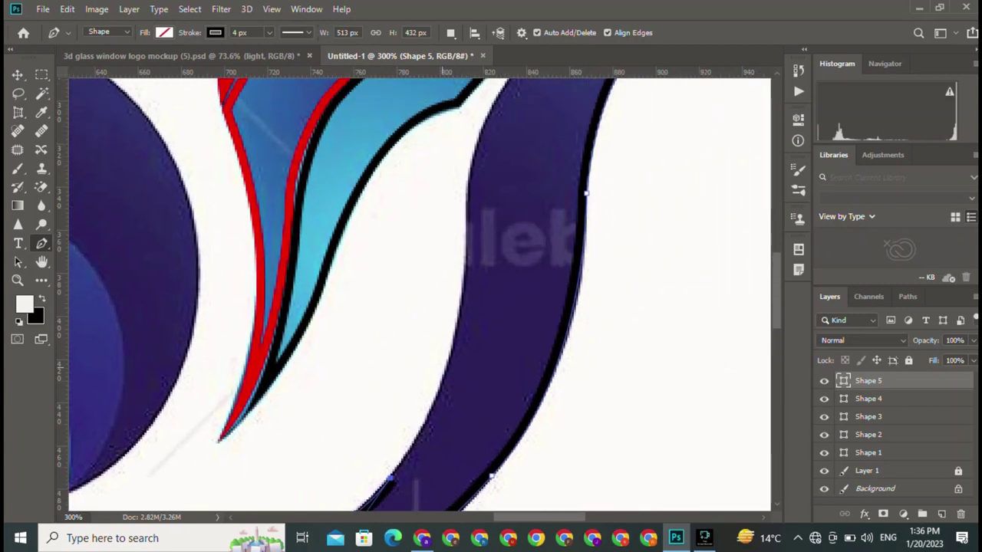
pyautogui.moveTo(466, 270); pyautogui.dragTo(465, 368)
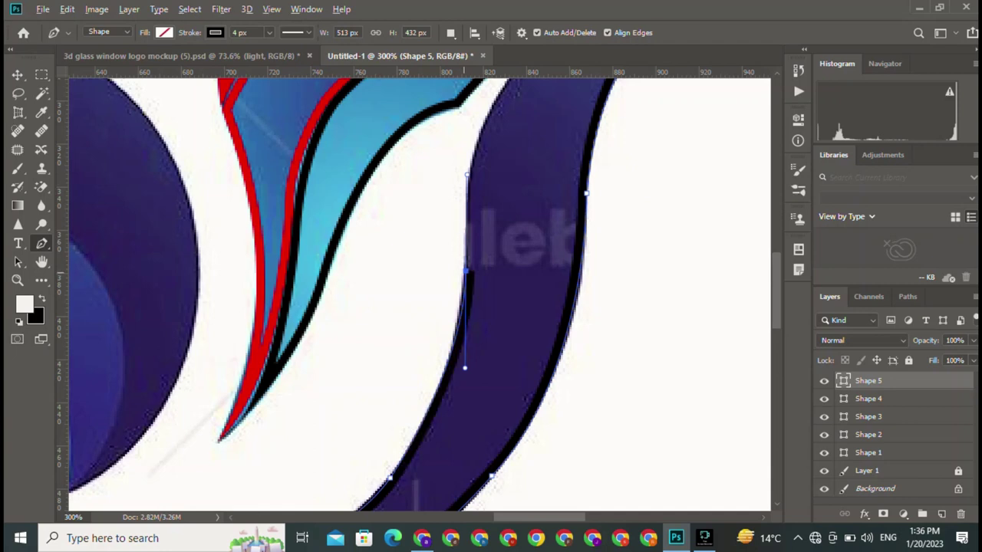
pyautogui.scroll(5, 420, 294)
pyautogui.hscroll(2, 421, 294)
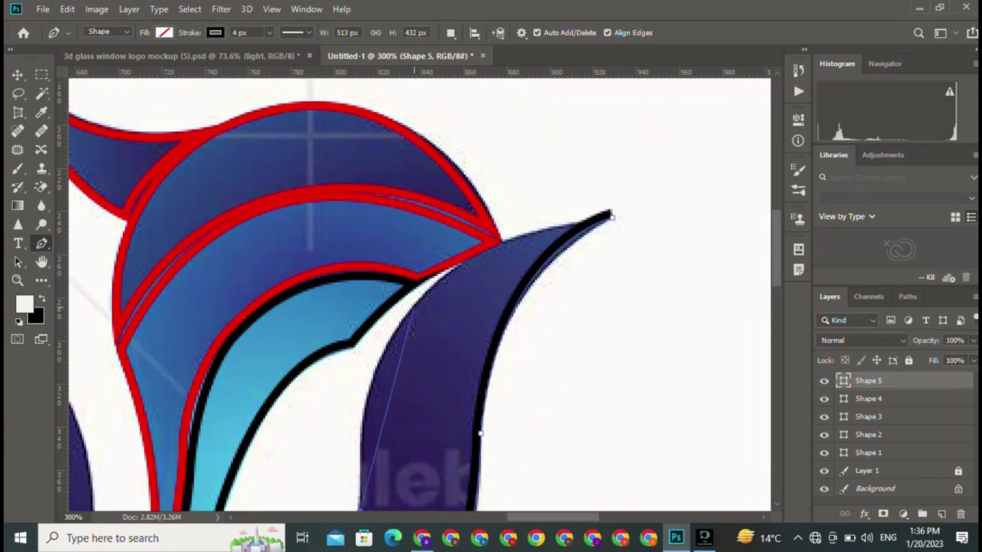
pyautogui.scroll(-2, 415, 306)
pyautogui.moveTo(387, 277); pyautogui.dragTo(346, 333)
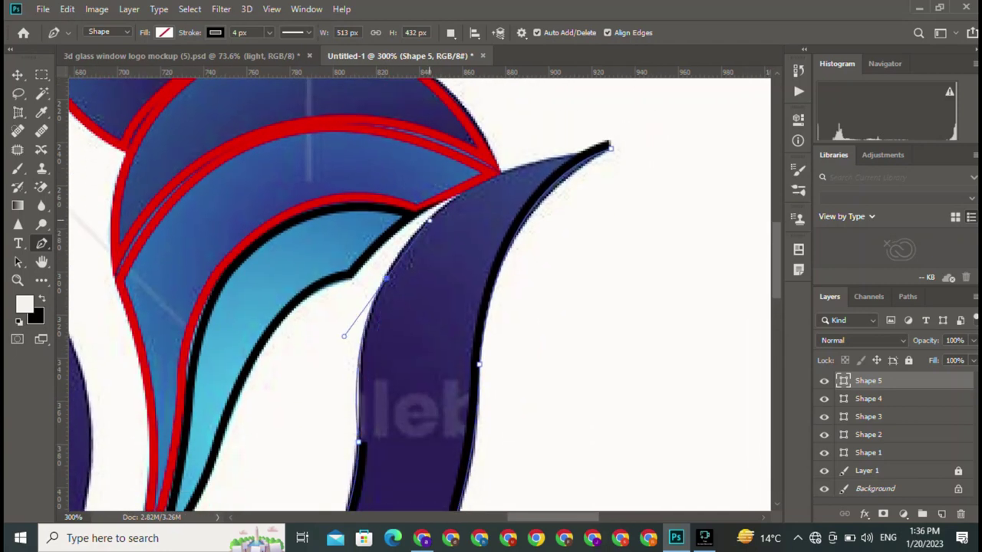
pyautogui.scroll(2, 420, 294)
pyautogui.hscroll(1, 421, 294)
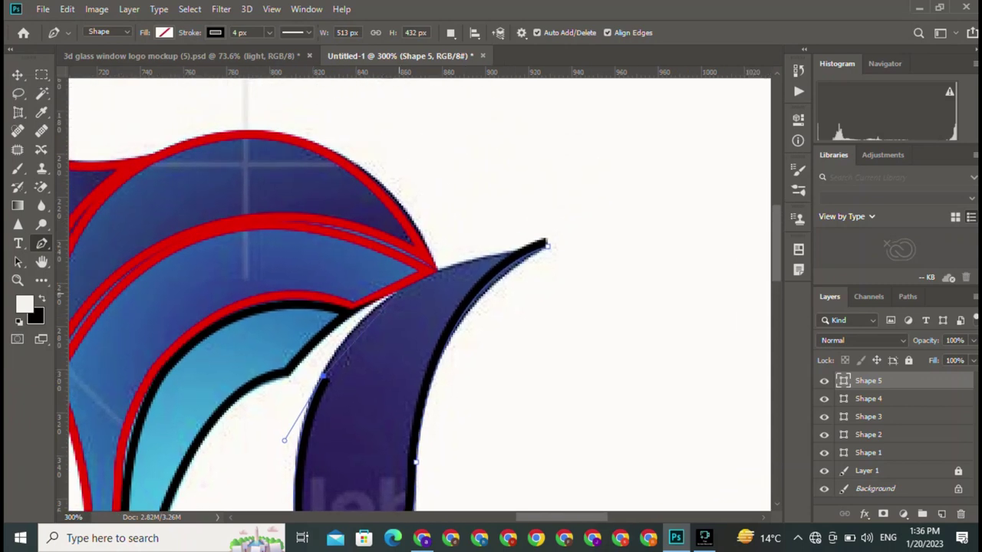
pyautogui.moveTo(435, 272); pyautogui.dragTo(507, 255)
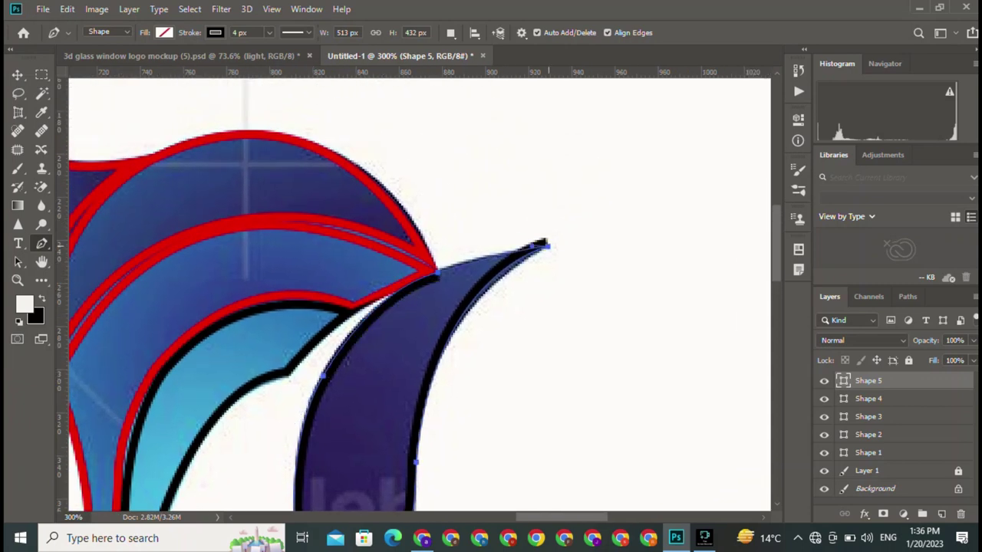
pyautogui.moveTo(547, 246); pyautogui.dragTo(580, 247)
# - Zoom out to check the closed outline, switch to the Move tool, and zoom back in
pyautogui.scroll(-5, 420, 294)
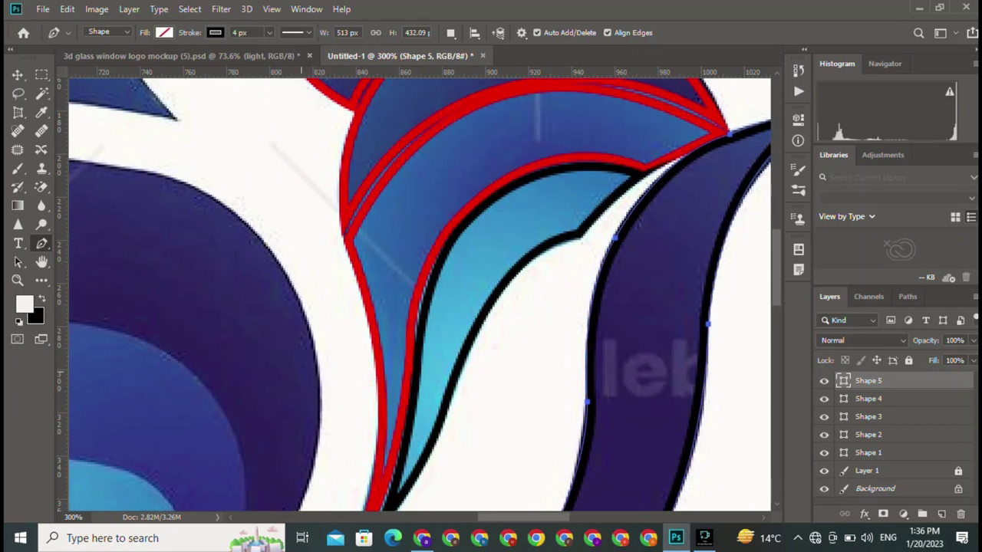
pyautogui.hotkey('ctrl', '-')
pyautogui.hotkey('ctrl', '-')
pyautogui.hotkey('ctrl', '-')
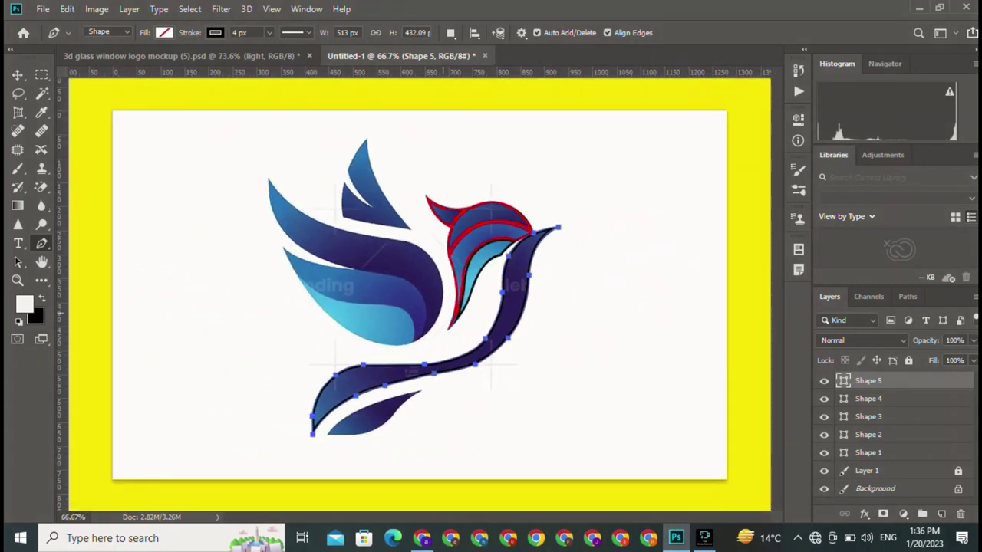
pyautogui.press('v')
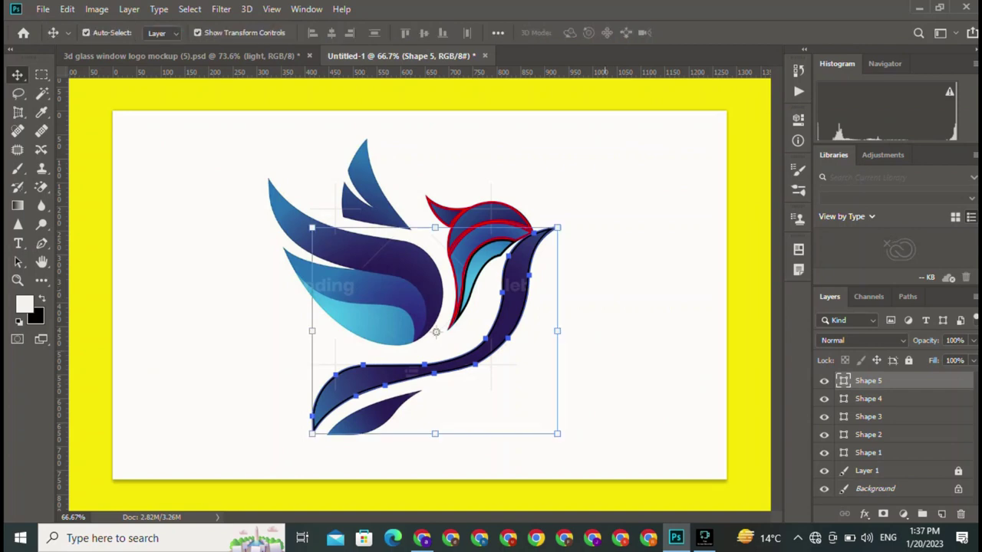
pyautogui.hotkey('ctrl', '+')
pyautogui.hotkey('ctrl', '+')
pyautogui.hotkey('ctrl', '+')
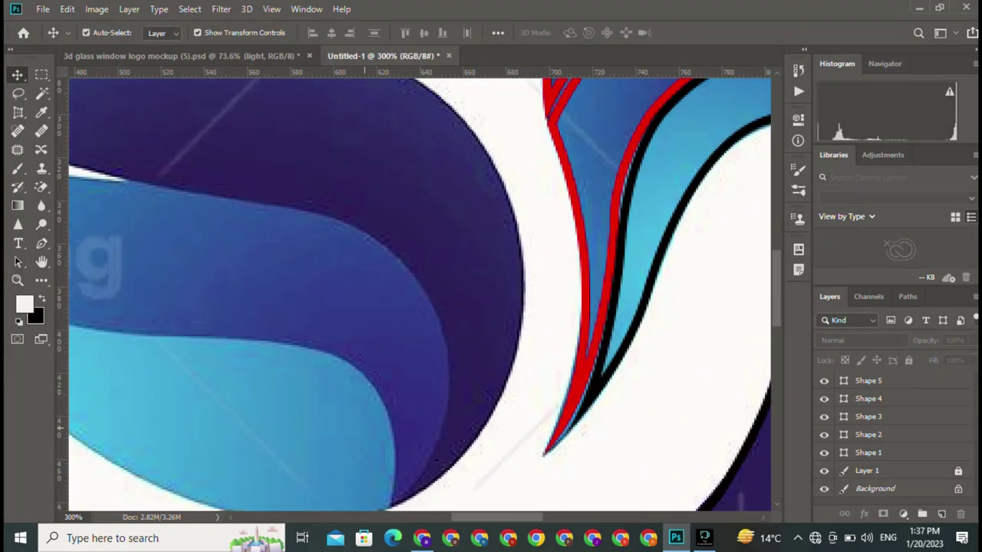
pyautogui.scroll(-5, 420, 294)
pyautogui.scroll(-3, 421, 294)
# - Start Shape 6 at the small leaf's lower-left corner, undoing trial points along its top edge
pyautogui.press('p')
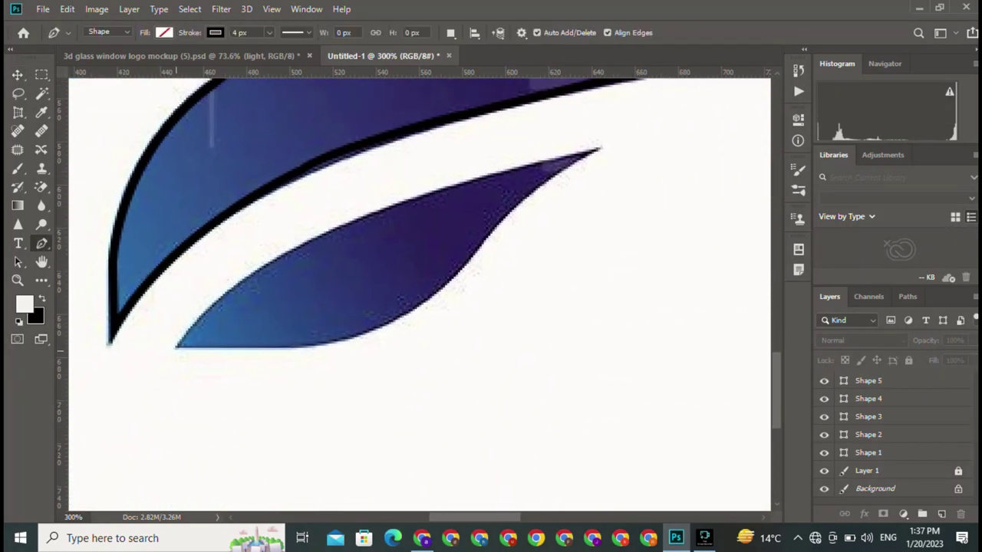
pyautogui.click(177, 345)
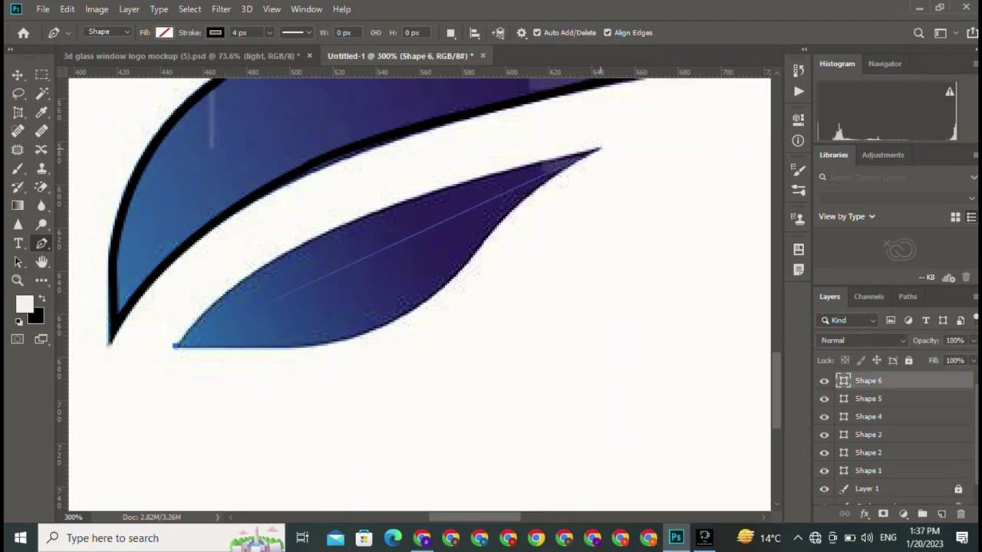
pyautogui.moveTo(600, 147)
pyautogui.mouseDown()
pyautogui.moveTo(708, 185)
pyautogui.moveTo(697, 168)
pyautogui.mouseUp()
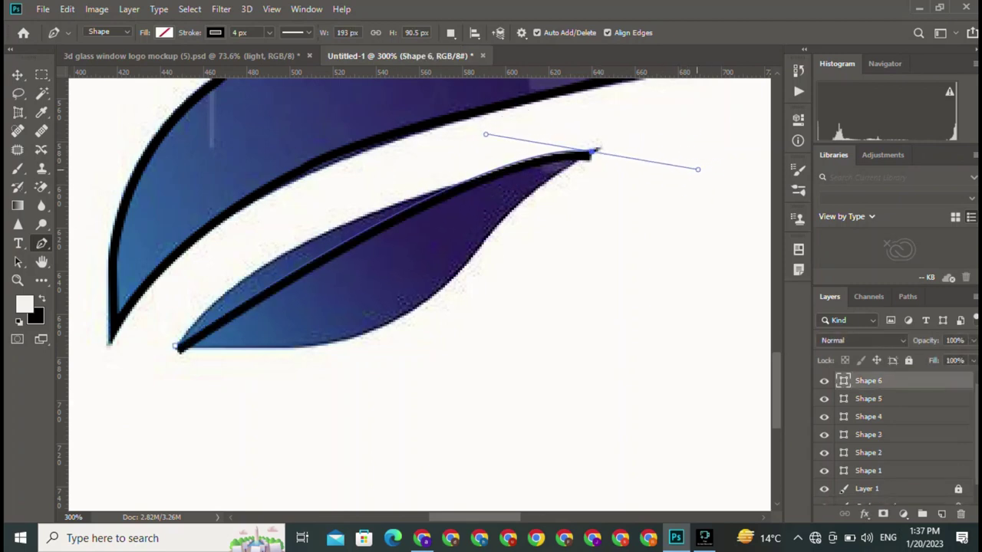
pyautogui.hotkey('ctrl', 'z')
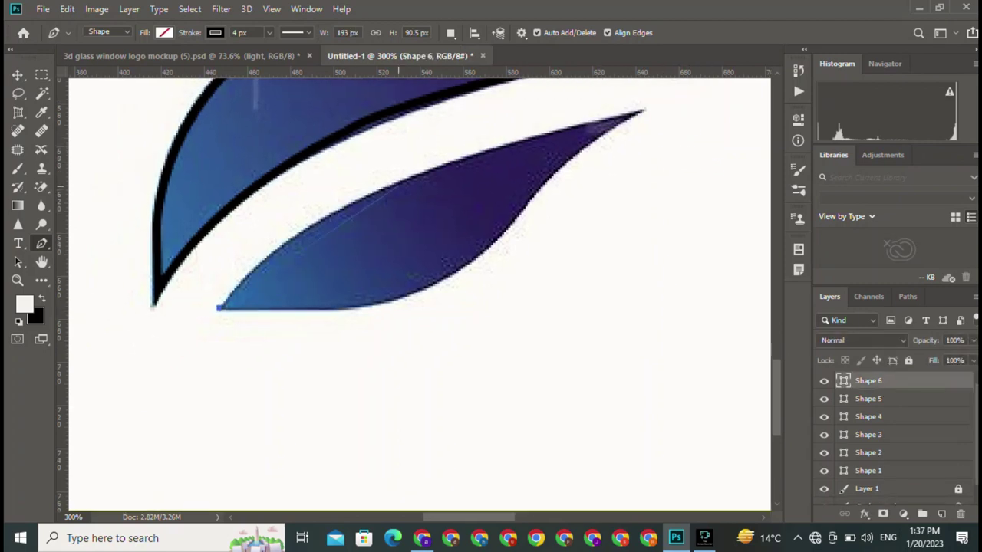
pyautogui.moveTo(407, 182); pyautogui.dragTo(502, 160)
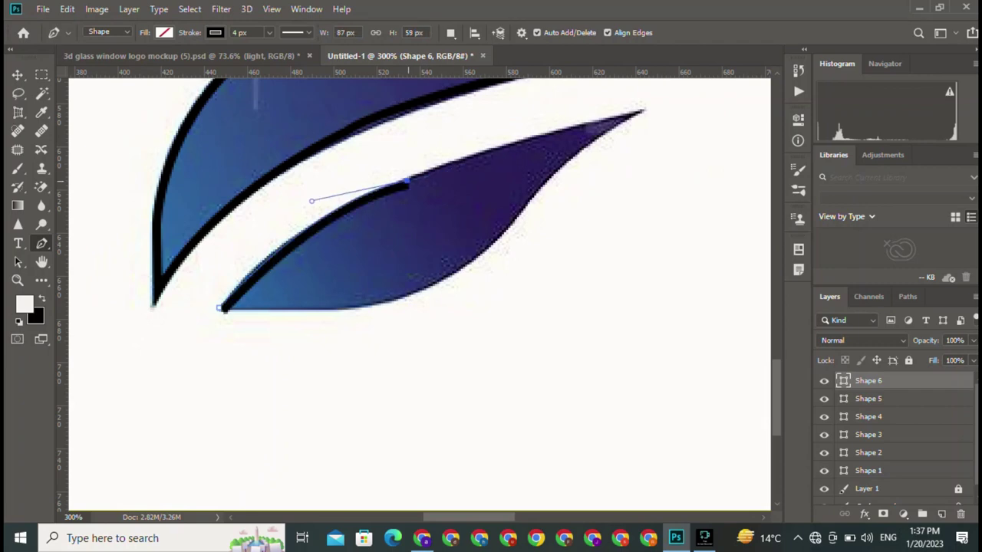
pyautogui.moveTo(460, 269); pyautogui.dragTo(344, 392)
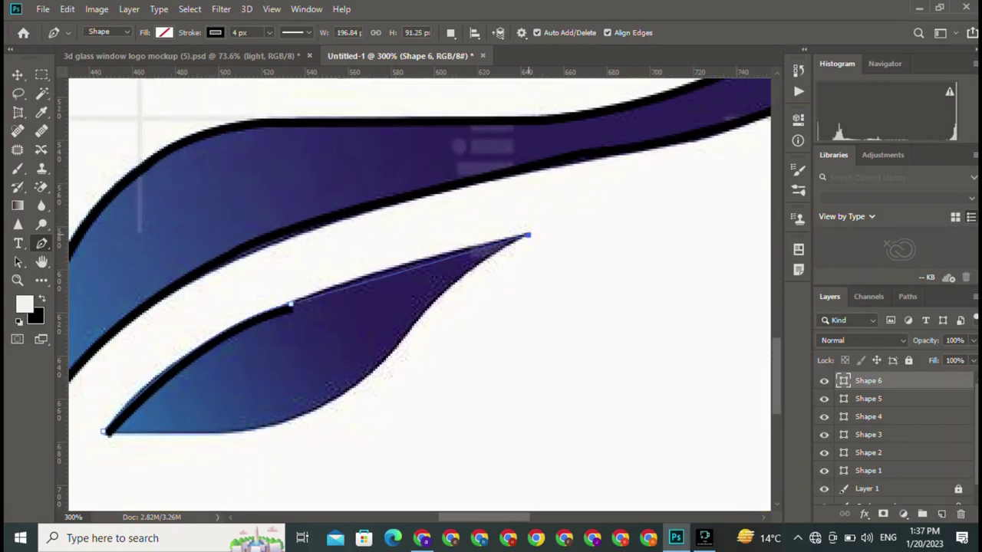
pyautogui.moveTo(528, 237); pyautogui.dragTo(652, 224)
pyautogui.hotkey('ctrl', 'z')
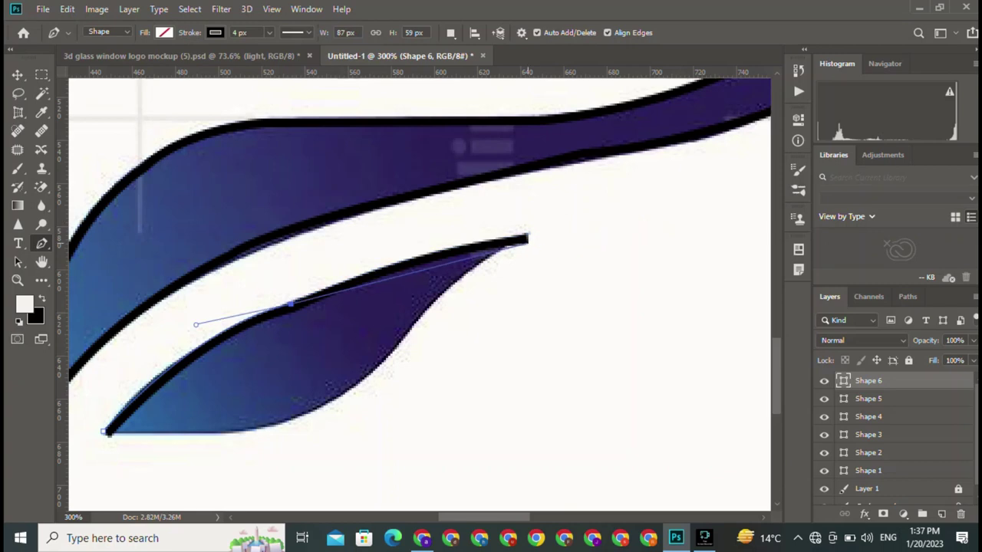
pyautogui.click(412, 264)
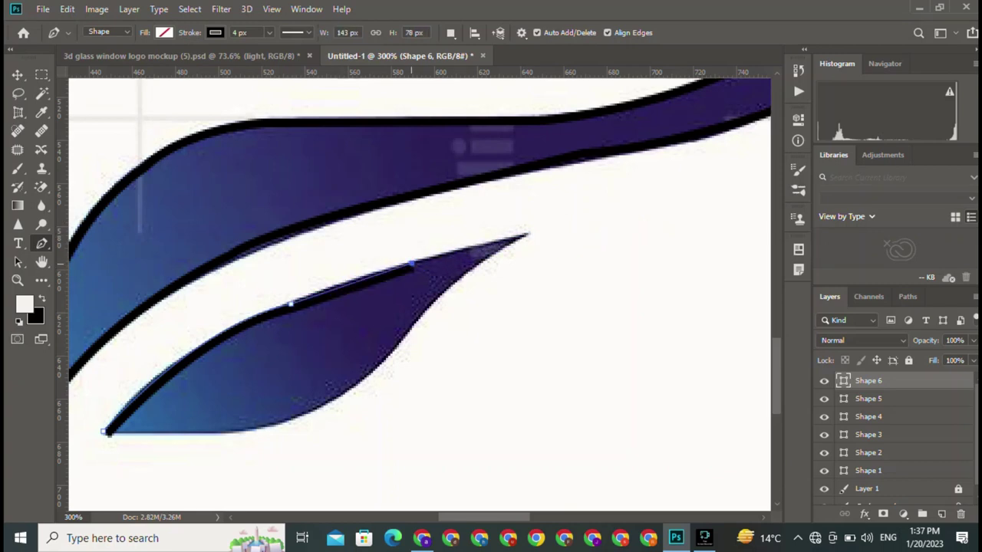
pyautogui.hotkey('ctrl', 'z')
pyautogui.moveTo(527, 232)
pyautogui.mouseDown()
pyautogui.moveTo(621, 236)
pyautogui.moveTo(690, 208)
pyautogui.mouseUp()
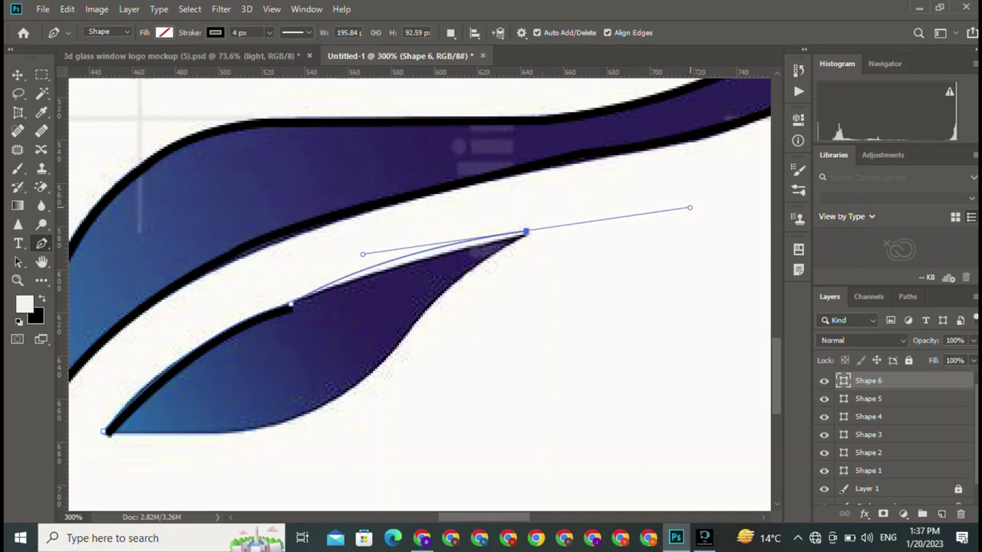
pyautogui.hotkey('ctrl', 'z')
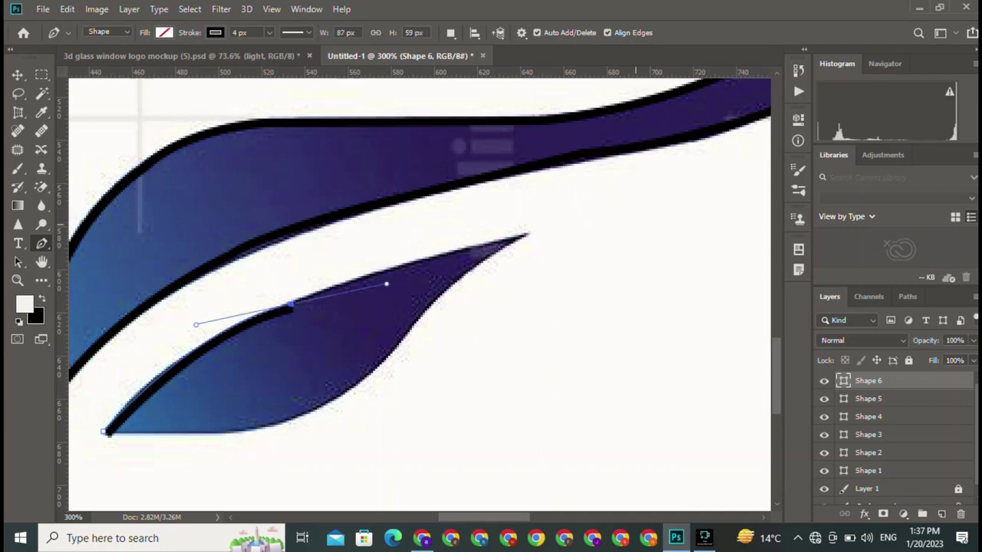
pyautogui.hotkey('ctrl', 'z')
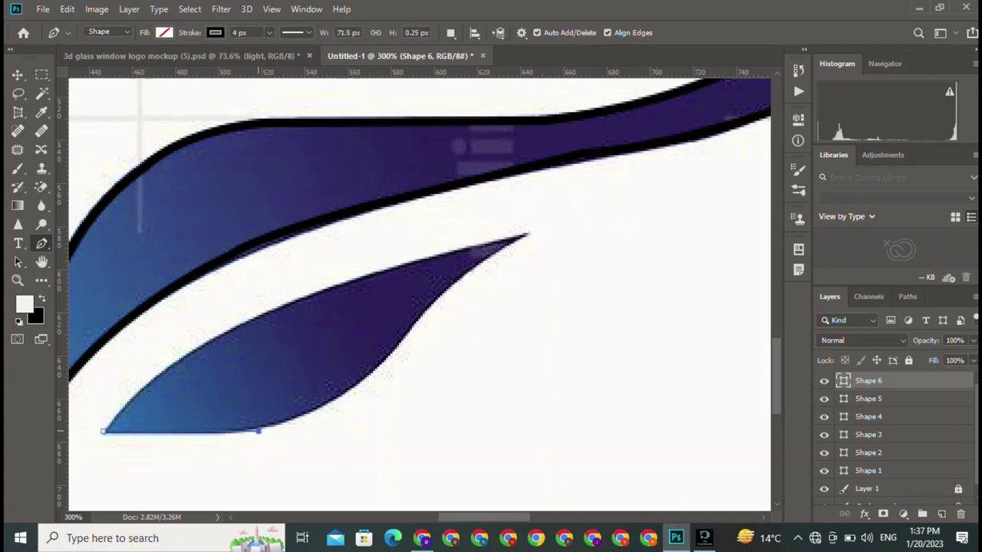
# - Place a curved anchor on the leaf's bottom edge and adjust its bend to match
pyautogui.click(259, 431)
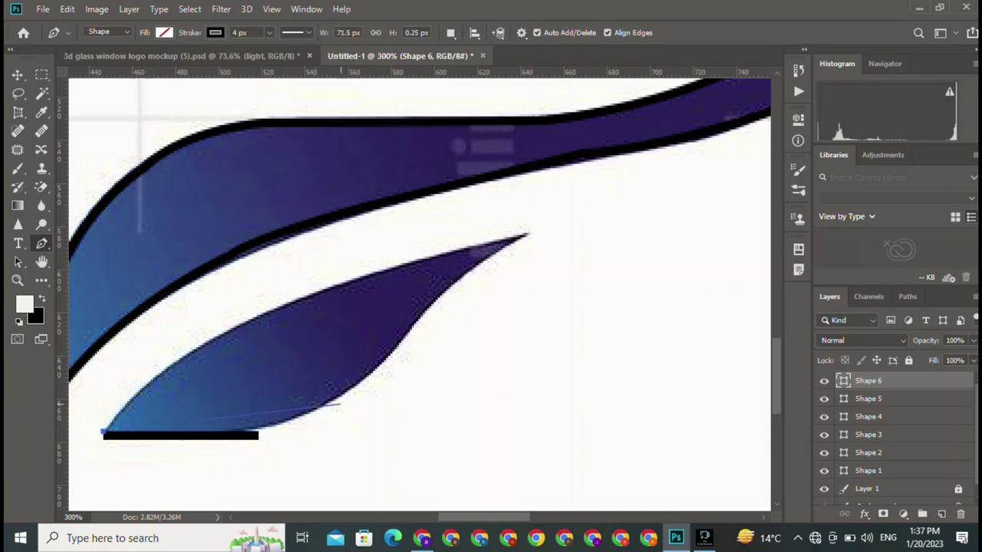
pyautogui.hotkey('ctrl', 'z')
pyautogui.moveTo(328, 398)
pyautogui.mouseDown()
pyautogui.moveTo(452, 362)
pyautogui.moveTo(457, 352)
pyautogui.moveTo(383, 353)
pyautogui.mouseUp()
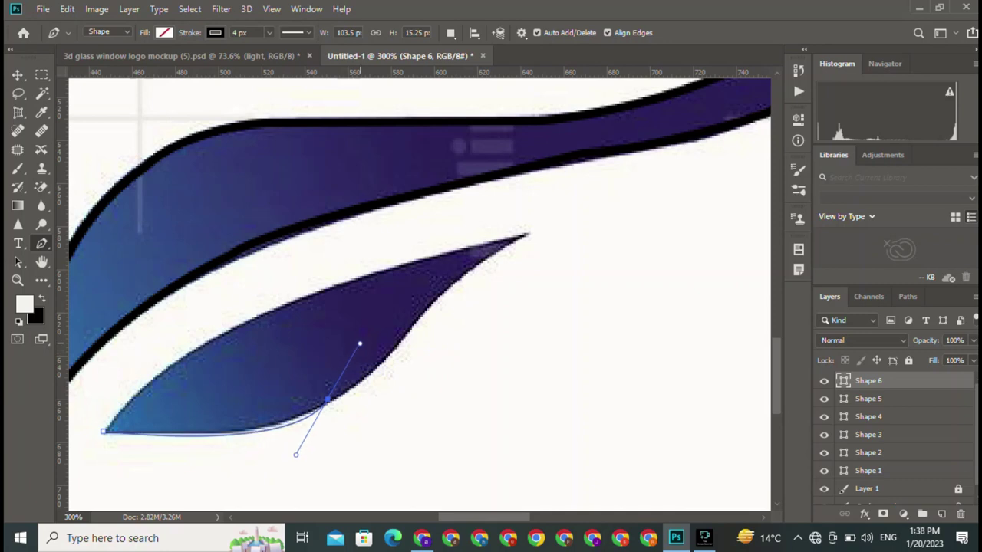
pyautogui.moveTo(348, 352); pyautogui.dragTo(354, 354)
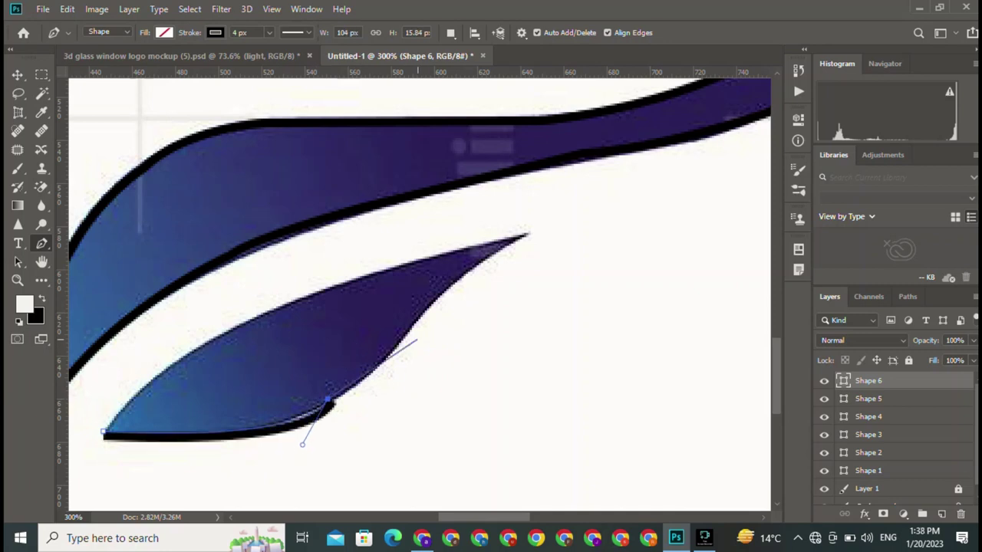
pyautogui.moveTo(421, 321)
pyautogui.mouseDown()
pyautogui.moveTo(439, 307)
pyautogui.moveTo(414, 343)
pyautogui.moveTo(388, 356)
pyautogui.mouseUp()
pyautogui.moveTo(328, 400); pyautogui.dragTo(303, 444)
pyautogui.moveTo(384, 370)
pyautogui.mouseDown()
pyautogui.moveTo(353, 354)
pyautogui.moveTo(406, 322)
pyautogui.mouseUp()
pyautogui.press('Escape')
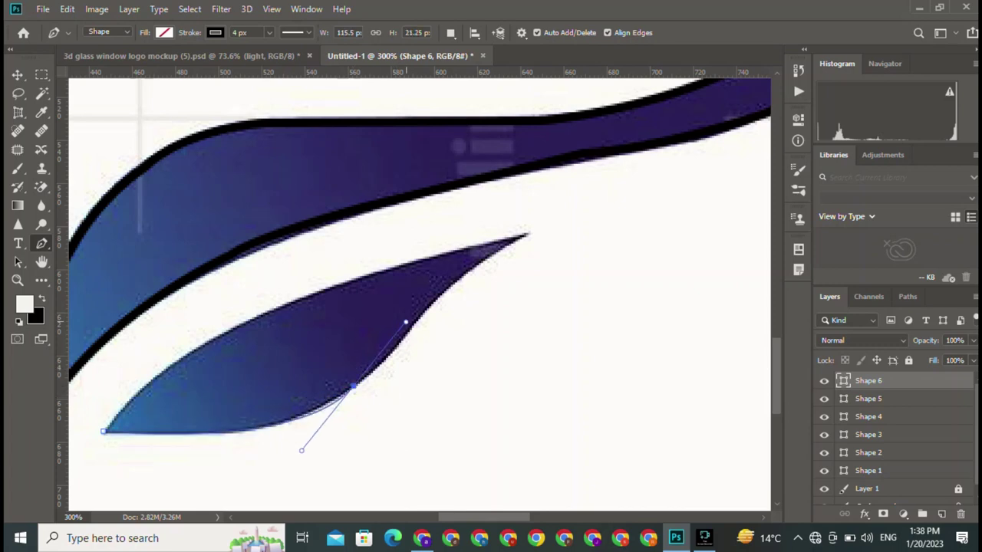
pyautogui.keyDown('alt'); pyautogui.click(353, 387); pyautogui.keyUp('alt')
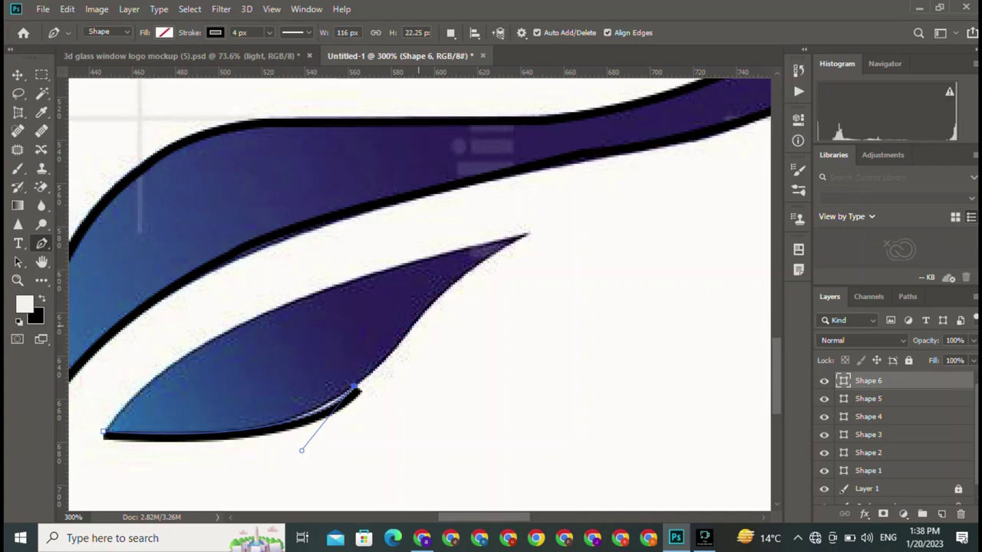
# - Add anchors up the leaf's right edge to its tip and back along the top, closing the outline
pyautogui.moveTo(446, 294); pyautogui.dragTo(469, 259)
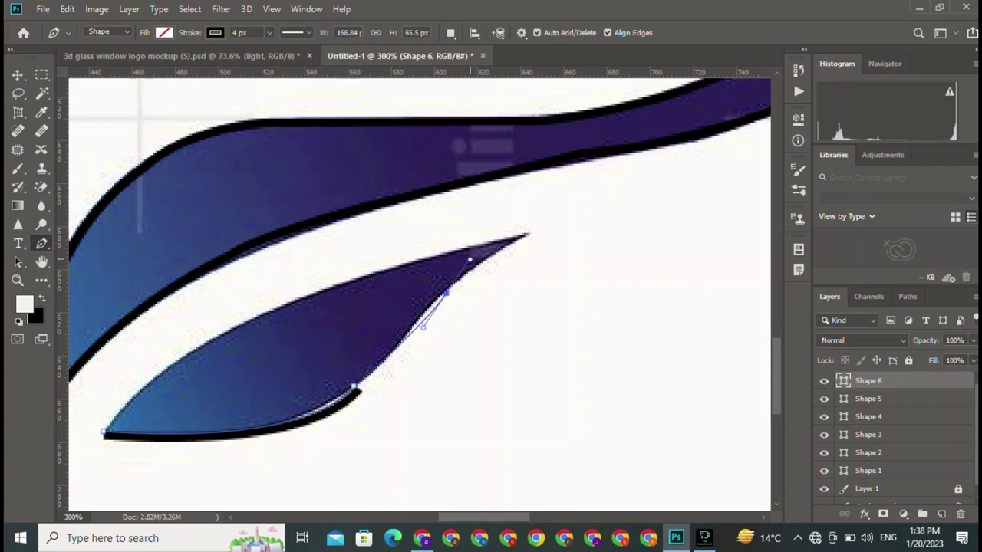
pyautogui.hotkey('ctrl', 'z')
pyautogui.hotkey('ctrl', 'z')
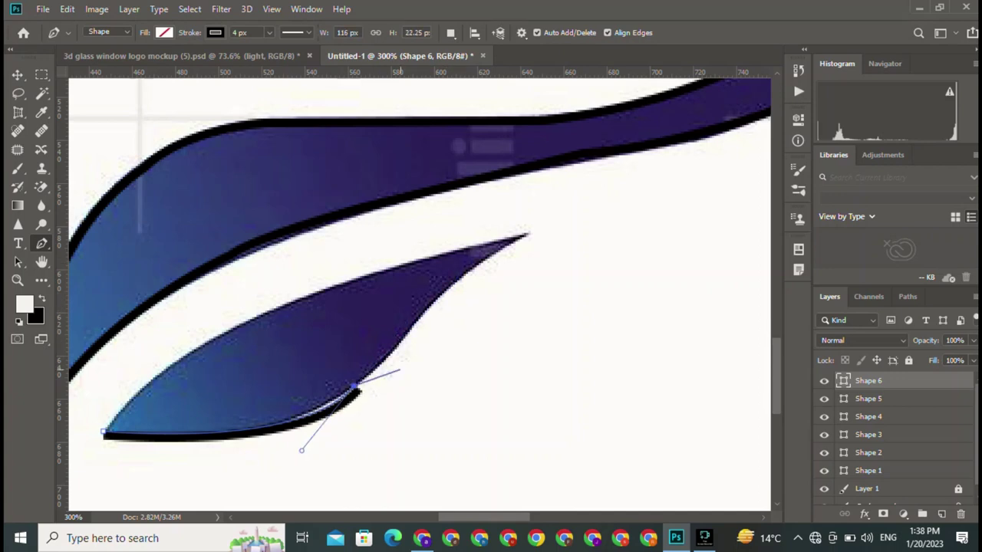
pyautogui.hotkey('ctrl', 'shift', 'z')
pyautogui.click(405, 337)
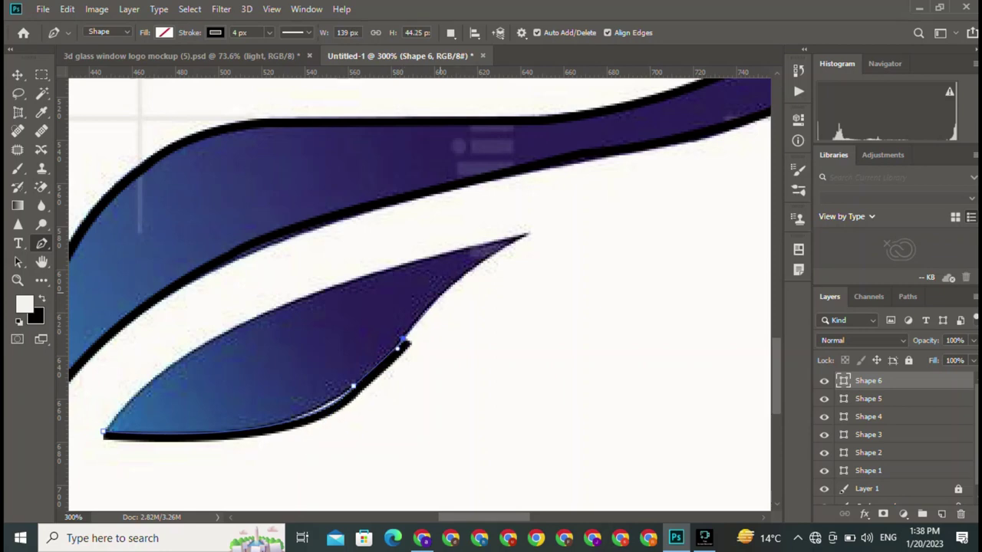
pyautogui.moveTo(470, 274); pyautogui.dragTo(491, 269)
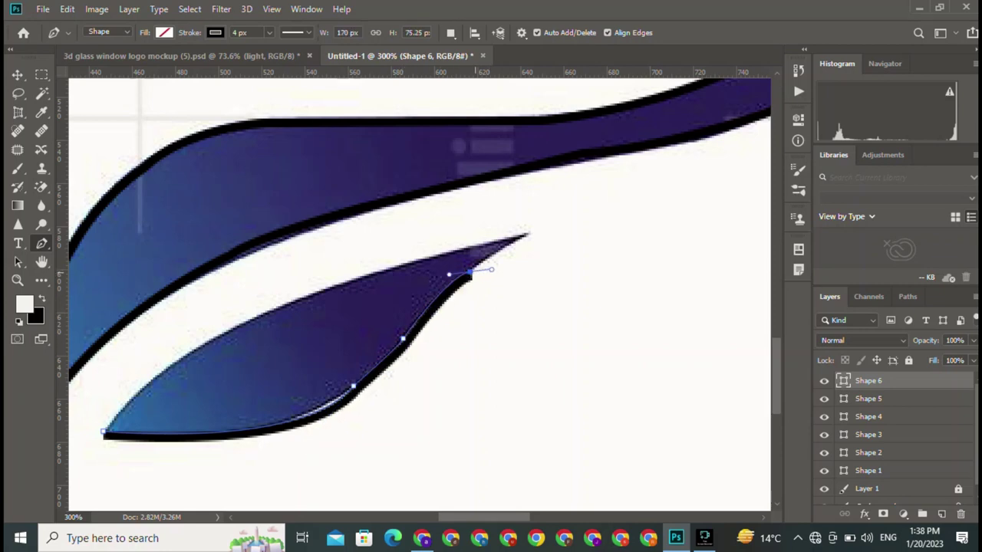
pyautogui.moveTo(529, 234); pyautogui.dragTo(544, 234)
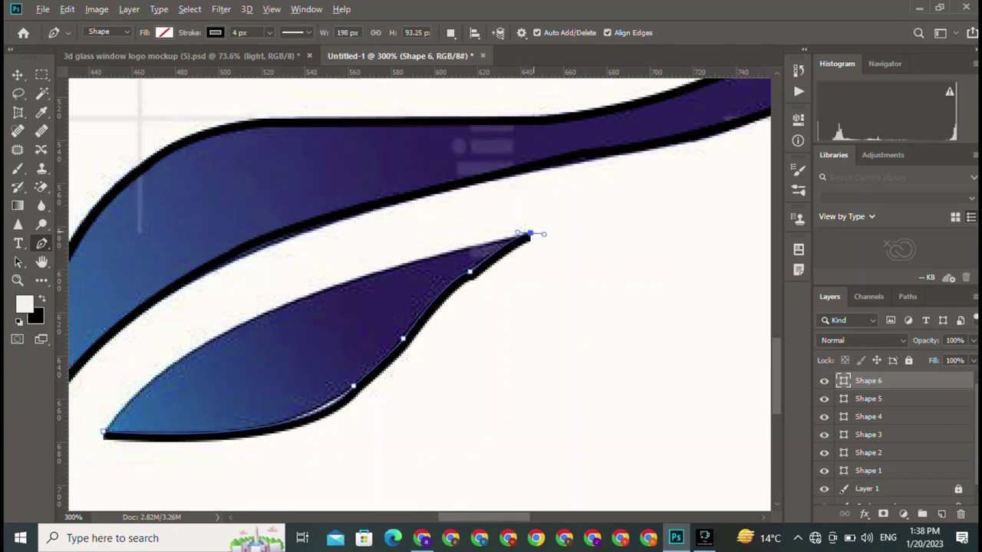
pyautogui.moveTo(296, 302); pyautogui.dragTo(247, 331)
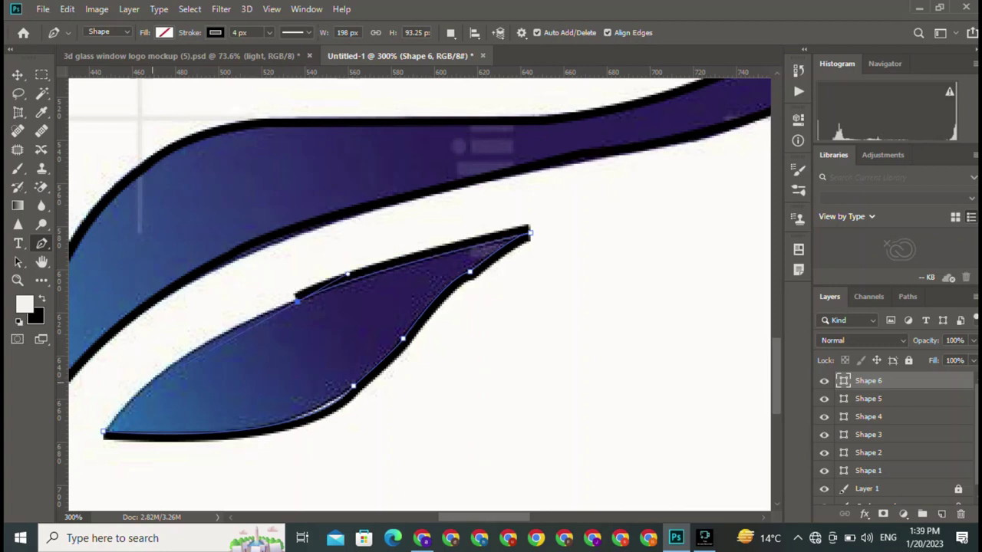
pyautogui.moveTo(152, 379); pyautogui.dragTo(127, 421)
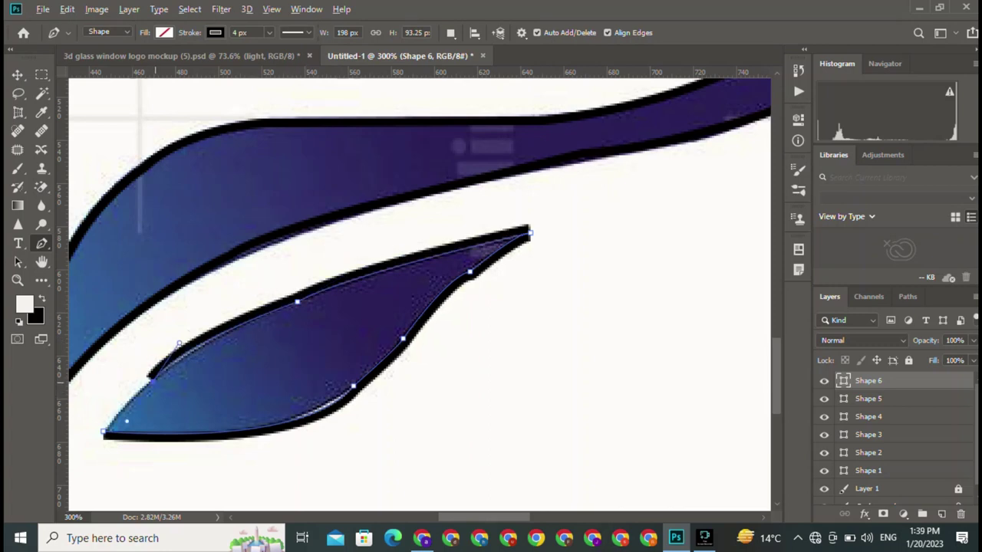
pyautogui.click(104, 432)
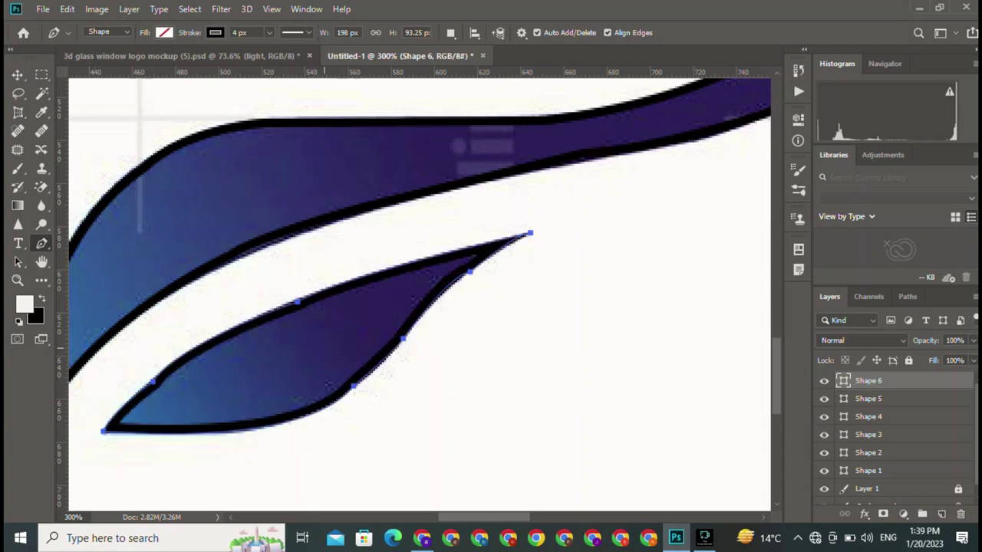
# - Begin Shape 7 with a black curve along the light-blue swoosh's lower edge, then zoom out
pyautogui.press('v')
pyautogui.scroll(5, 420, 294)
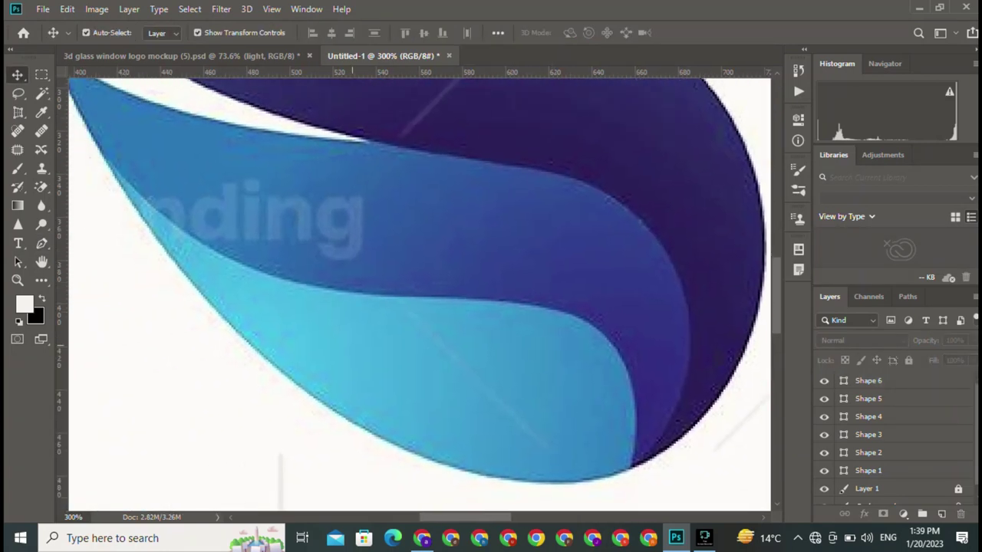
pyautogui.press('p')
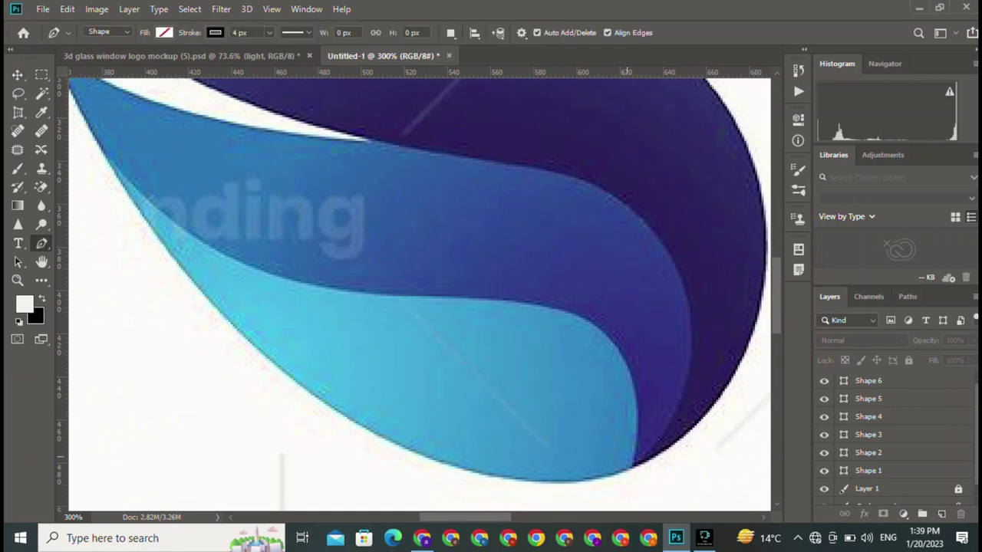
pyautogui.click(631, 466)
pyautogui.moveTo(117, 180); pyautogui.dragTo(145, 134)
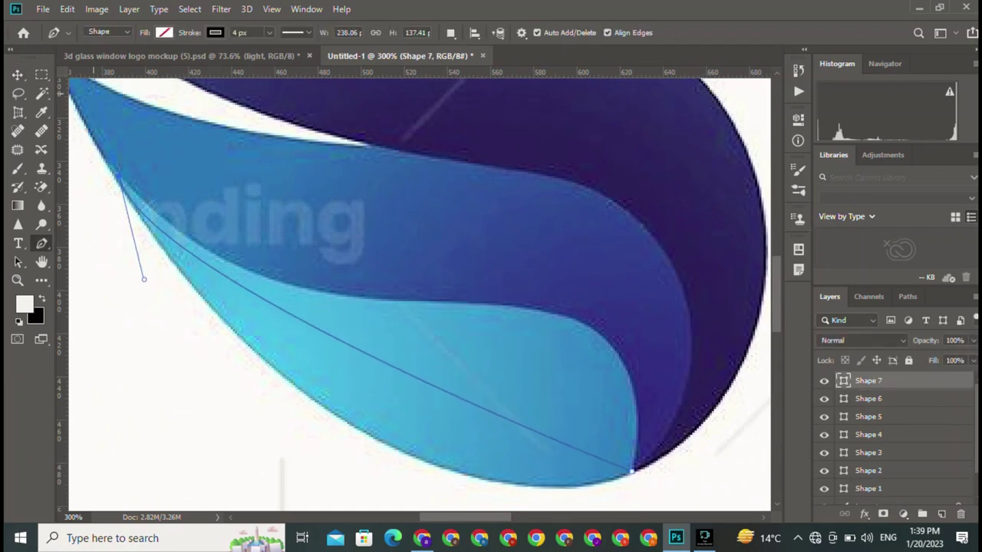
pyautogui.hotkey('ctrl', '-')
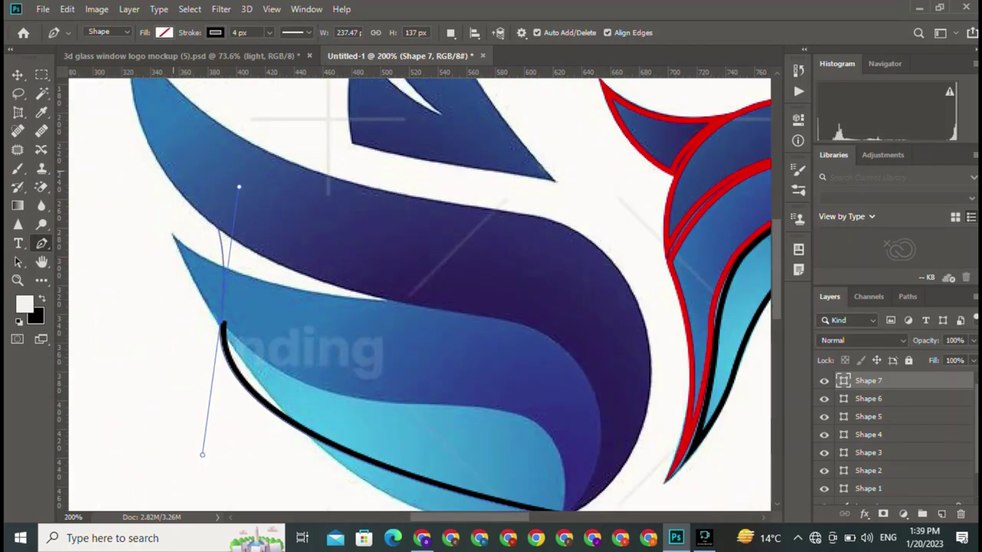
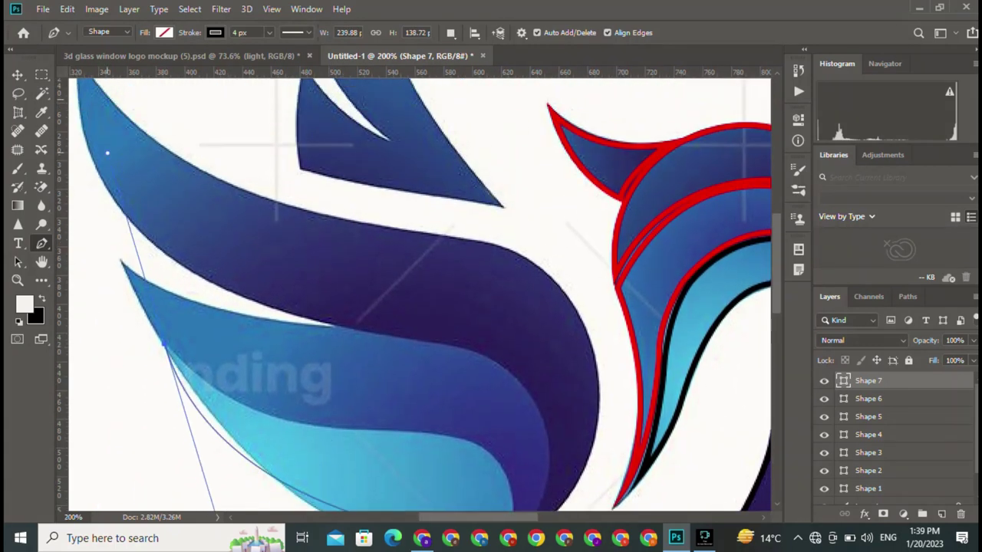
# - Trace the lower light-blue feather's curved edge as Shape 7 using curved anchors
pyautogui.hotkey('ctrl', '-')
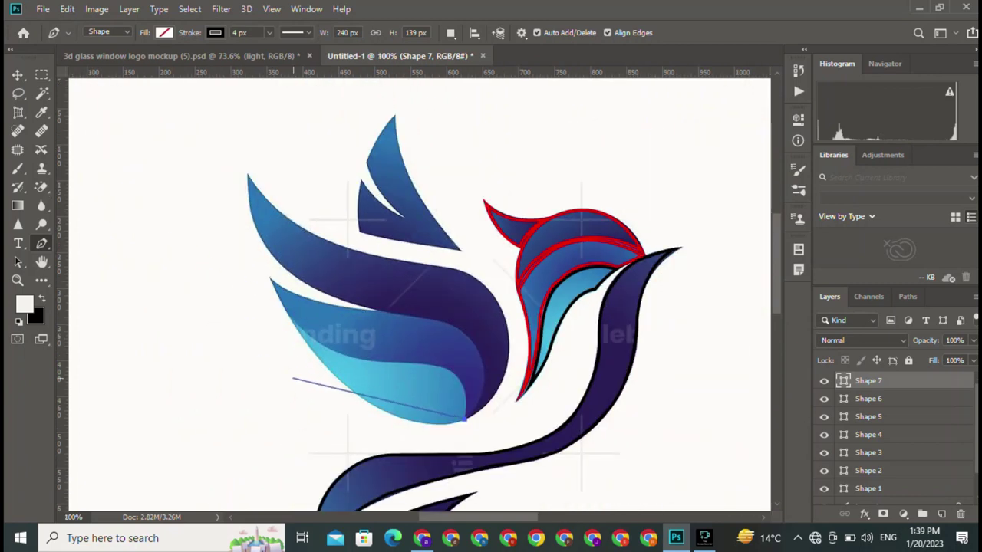
pyautogui.moveTo(297, 326); pyautogui.dragTo(207, 195)
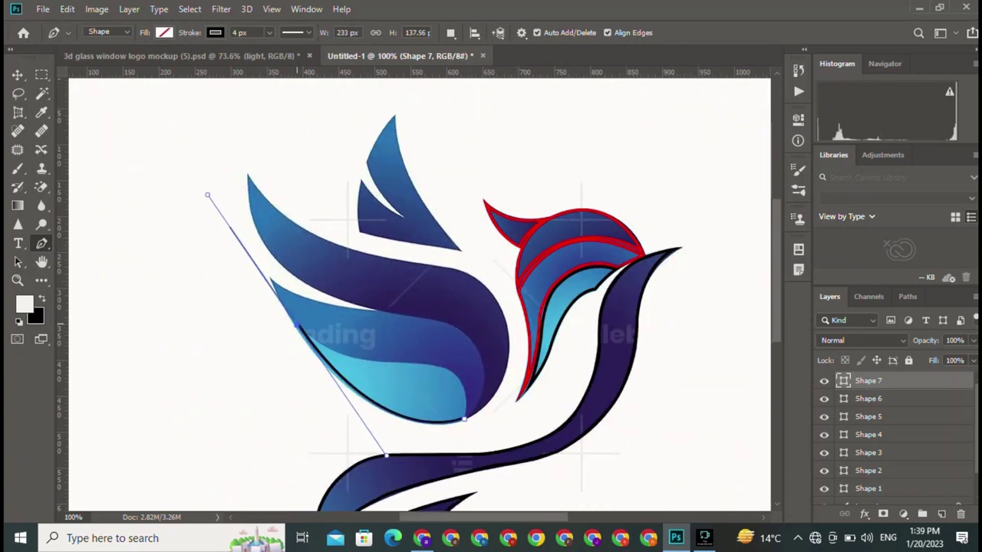
pyautogui.keyDown('alt'); pyautogui.click(297, 325); pyautogui.keyUp('alt')
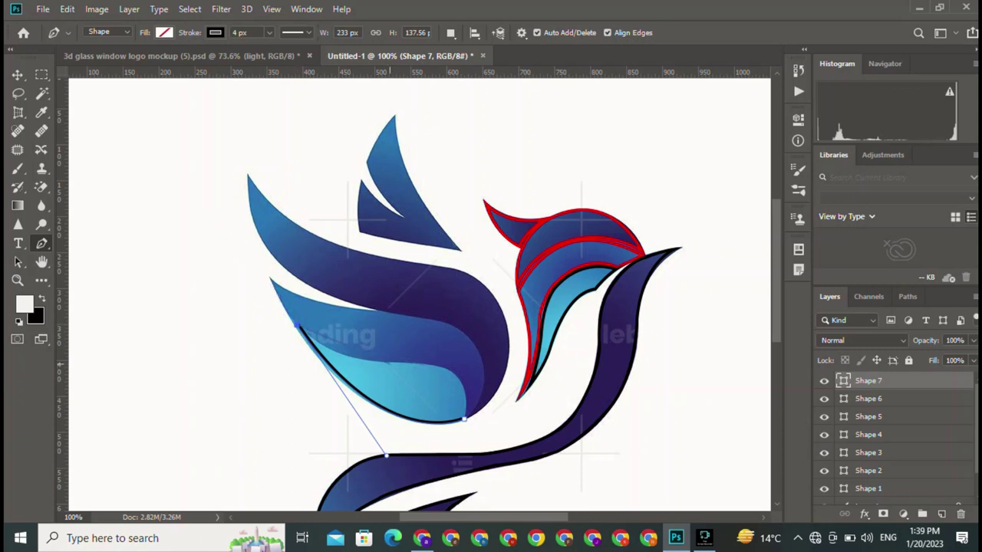
pyautogui.moveTo(381, 362); pyautogui.dragTo(436, 363)
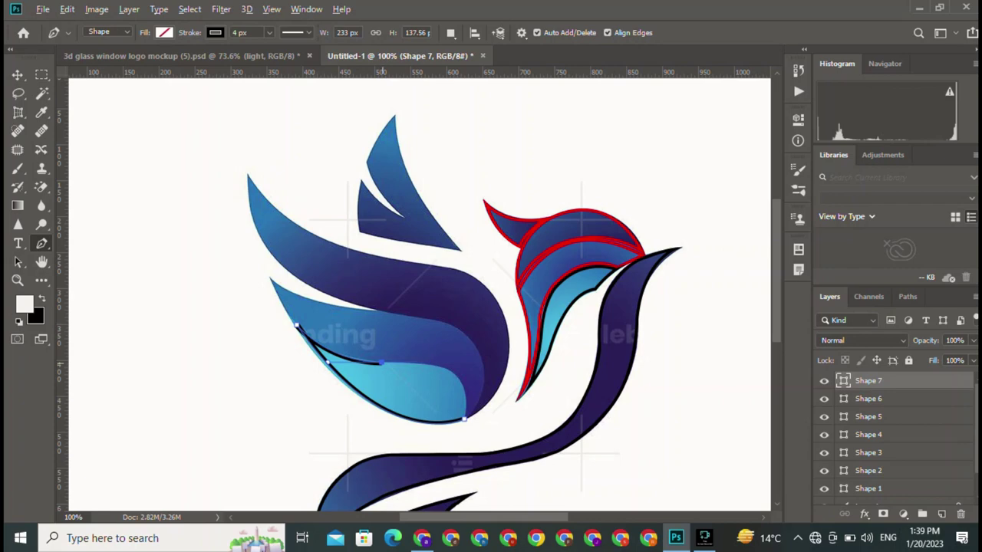
pyautogui.moveTo(447, 368); pyautogui.dragTo(454, 374)
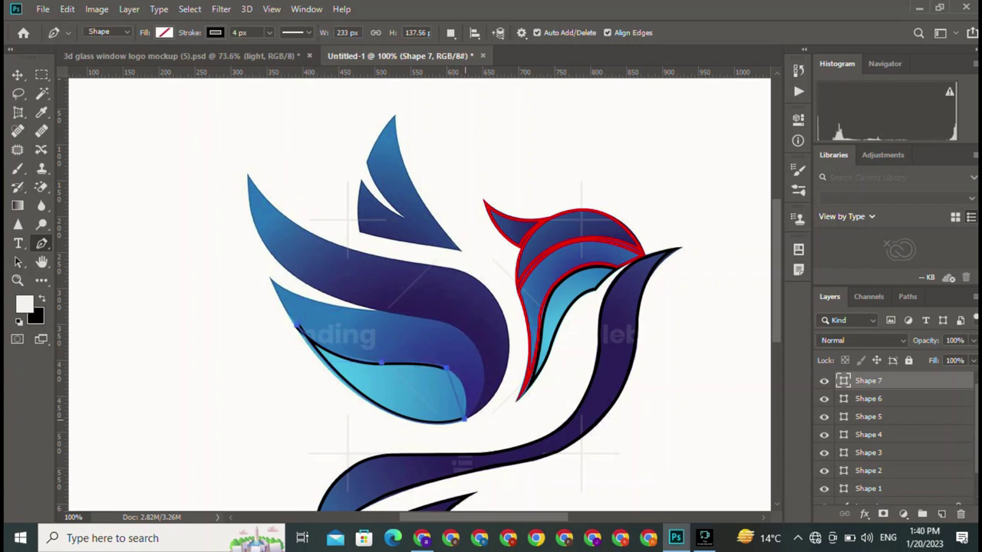
pyautogui.moveTo(464, 418); pyautogui.dragTo(461, 438)
pyautogui.press('v')
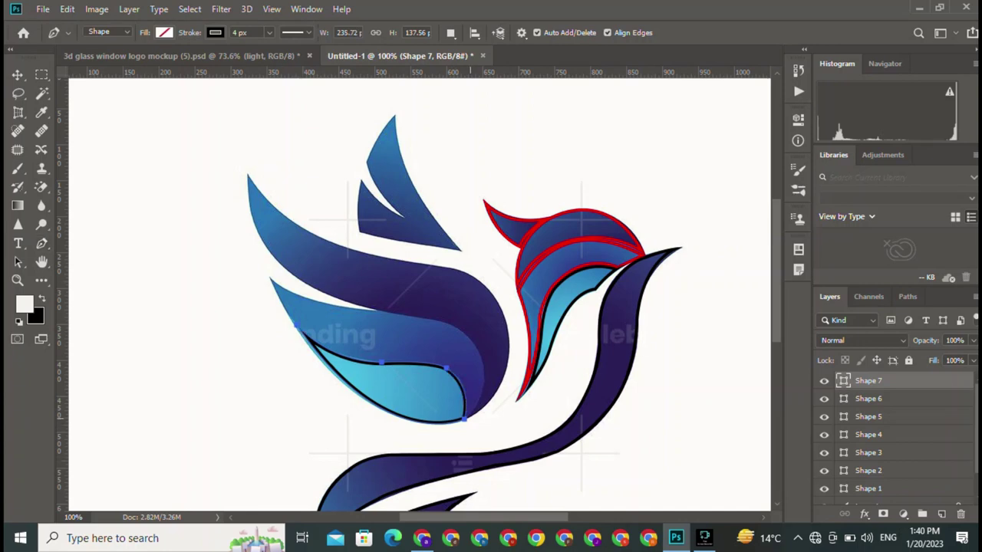
pyautogui.click(444, 445)
pyautogui.press('p')
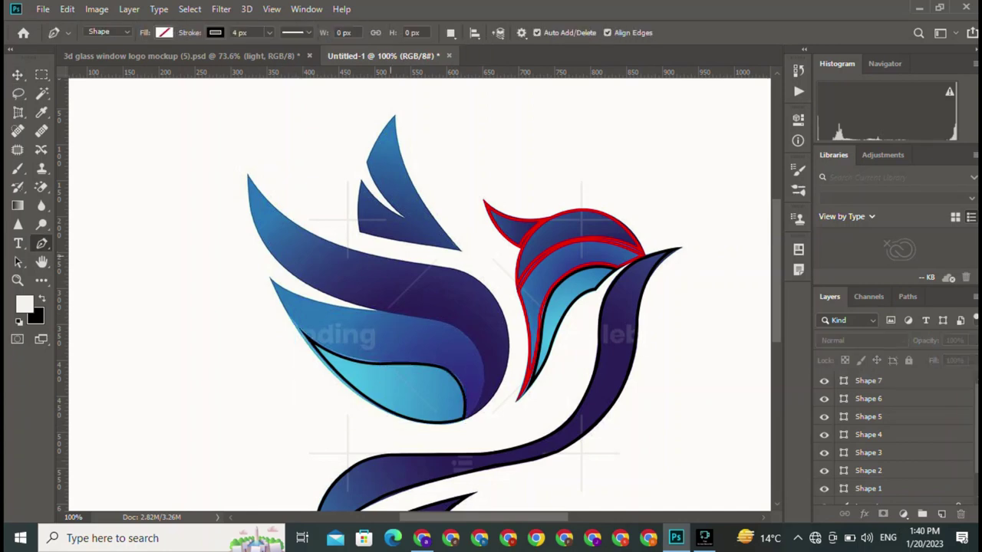
# - Outline the small pointed top feather as Shape 8, with sharp corners at its notch
pyautogui.click(461, 250)
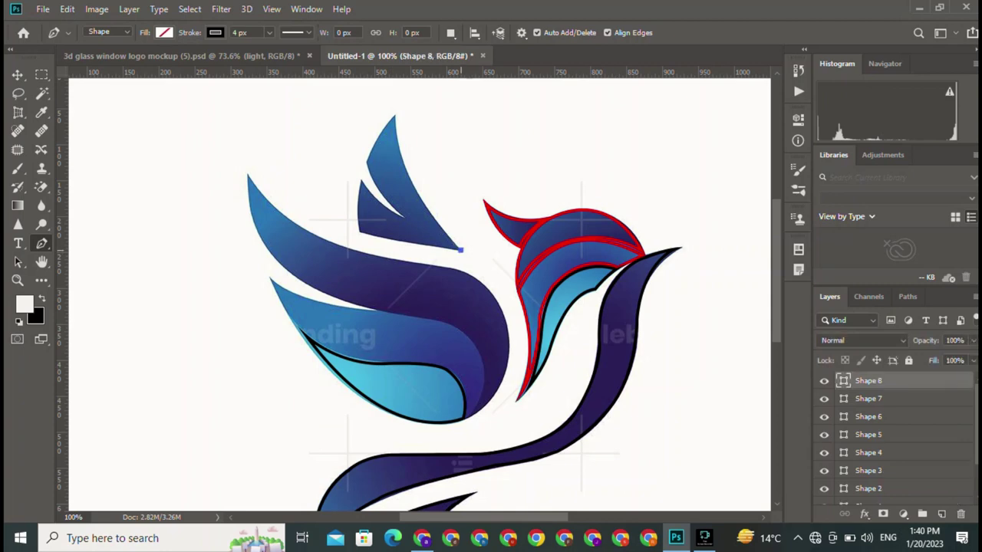
pyautogui.moveTo(395, 115)
pyautogui.mouseDown()
pyautogui.moveTo(396, 77)
pyautogui.moveTo(386, 101)
pyautogui.mouseUp()
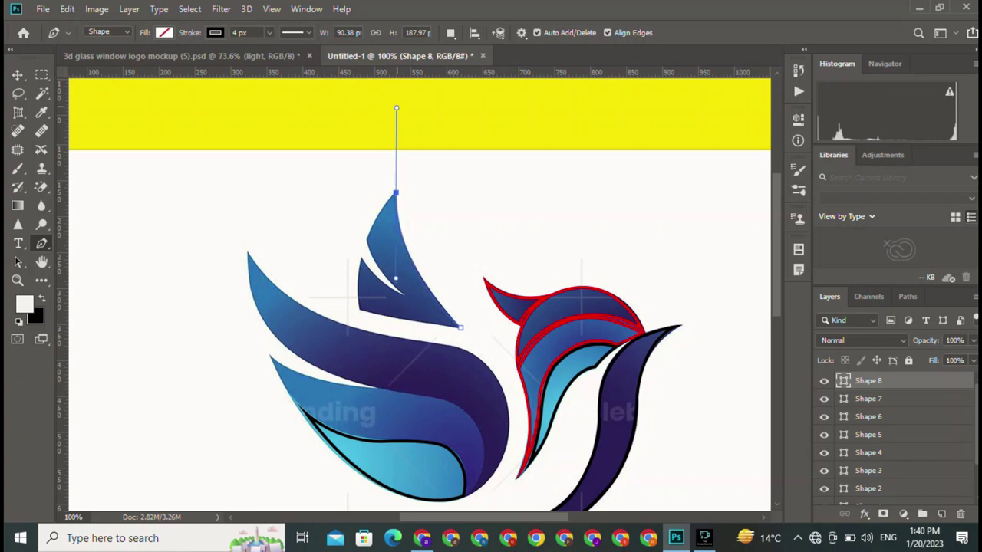
pyautogui.moveTo(407, 284)
pyautogui.mouseDown()
pyautogui.moveTo(396, 269)
pyautogui.moveTo(353, 274)
pyautogui.mouseUp()
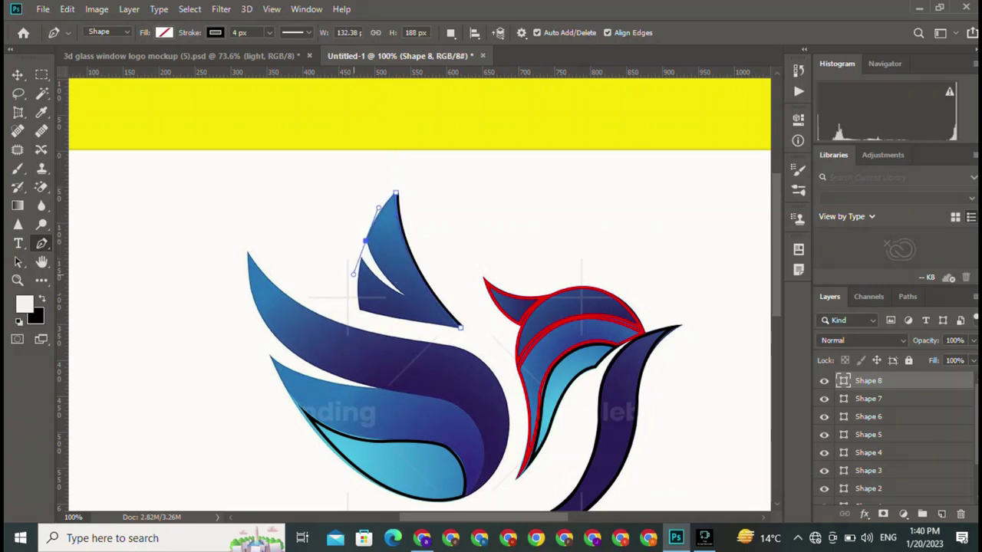
pyautogui.keyDown('alt'); pyautogui.click(365, 241); pyautogui.keyUp('alt')
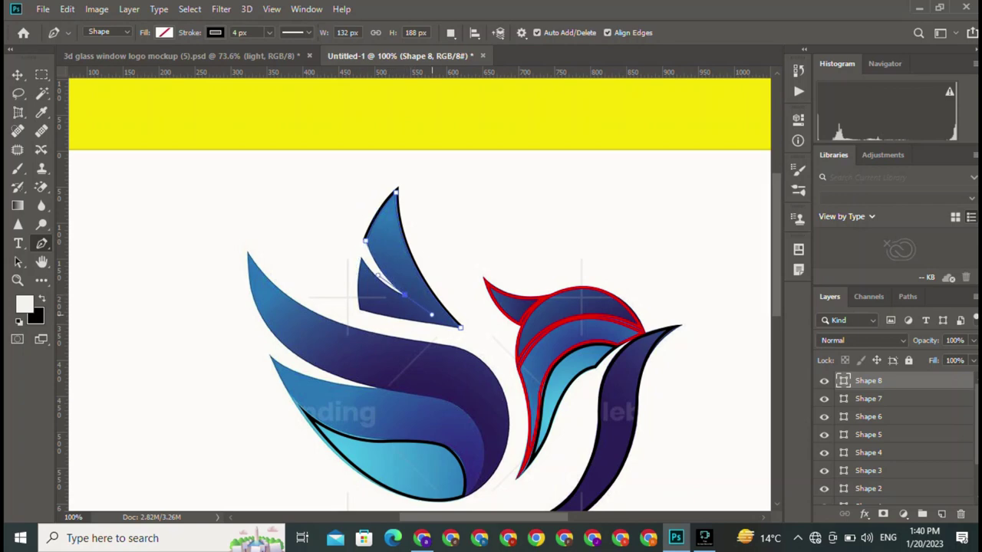
pyautogui.moveTo(405, 295)
pyautogui.mouseDown()
pyautogui.moveTo(411, 301)
pyautogui.moveTo(364, 327)
pyautogui.mouseUp()
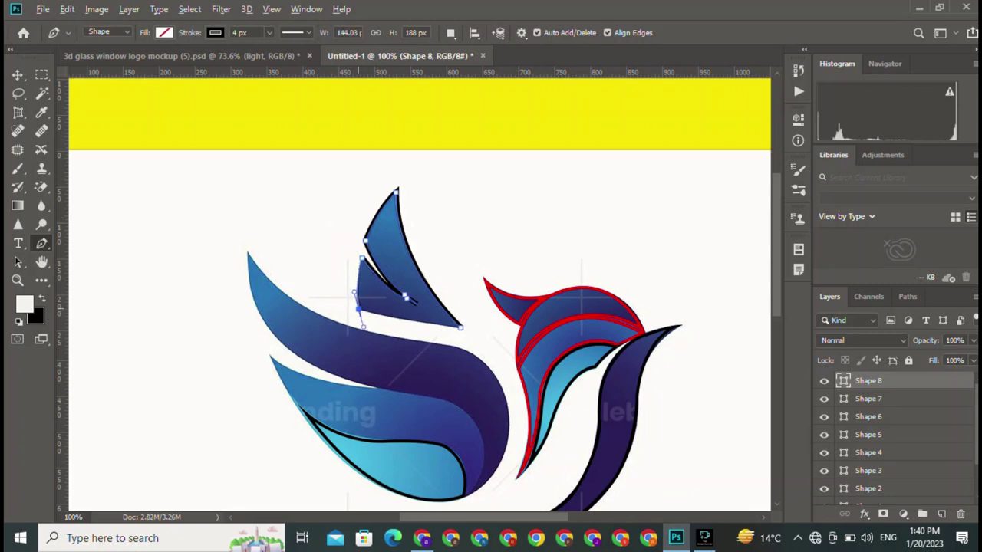
pyautogui.keyDown('alt'); pyautogui.click(358, 309); pyautogui.keyUp('alt')
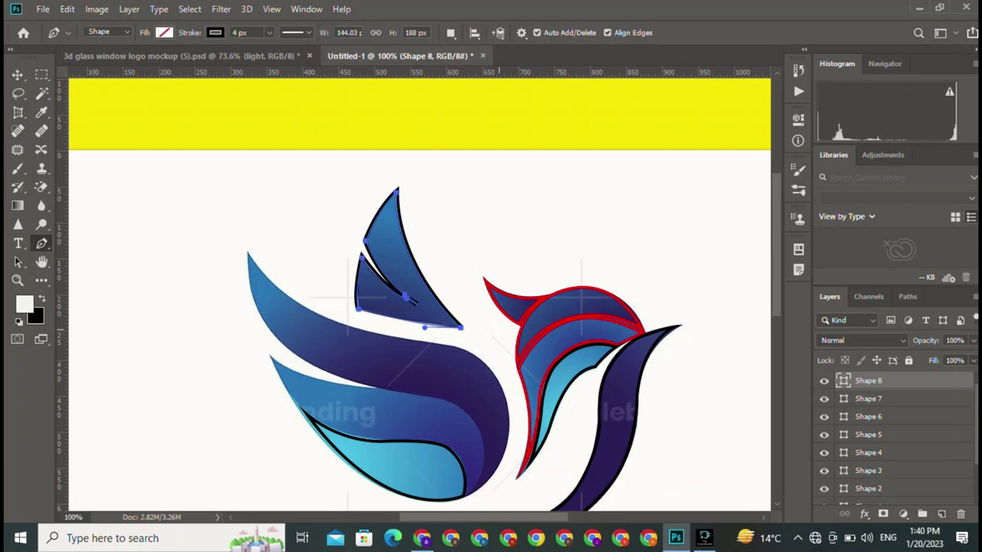
pyautogui.click(432, 326)
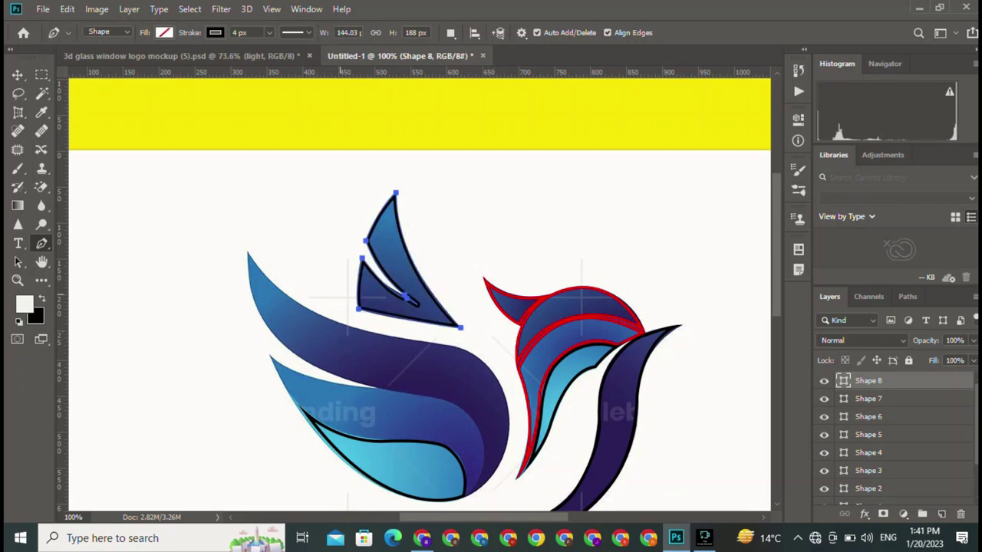
pyautogui.press('v')
pyautogui.click(361, 230)
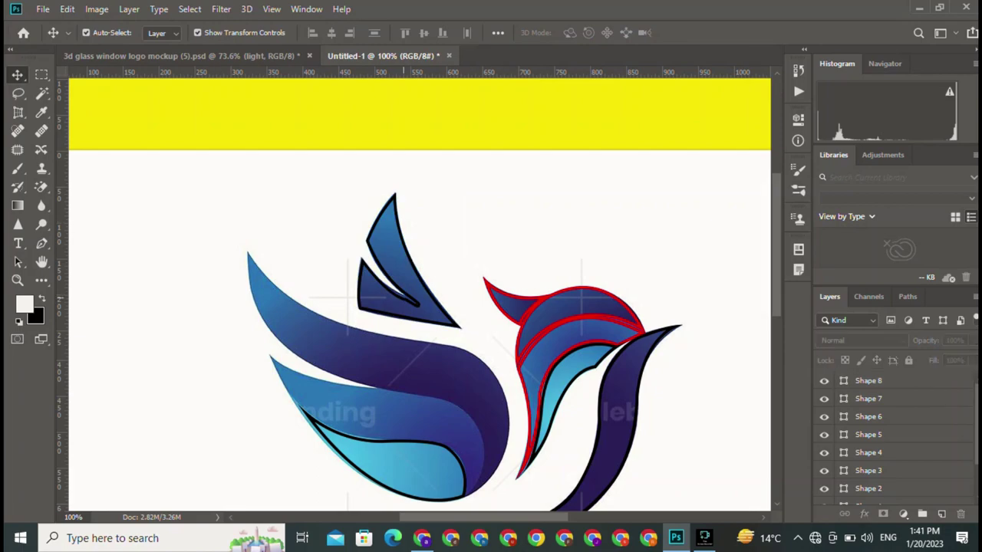
# - Zoom to 400% and select Shape 8, reshaping its anchor at the feather's inner notch
pyautogui.scroll(-2, 438, 335)
pyautogui.scroll(3, 438, 334)
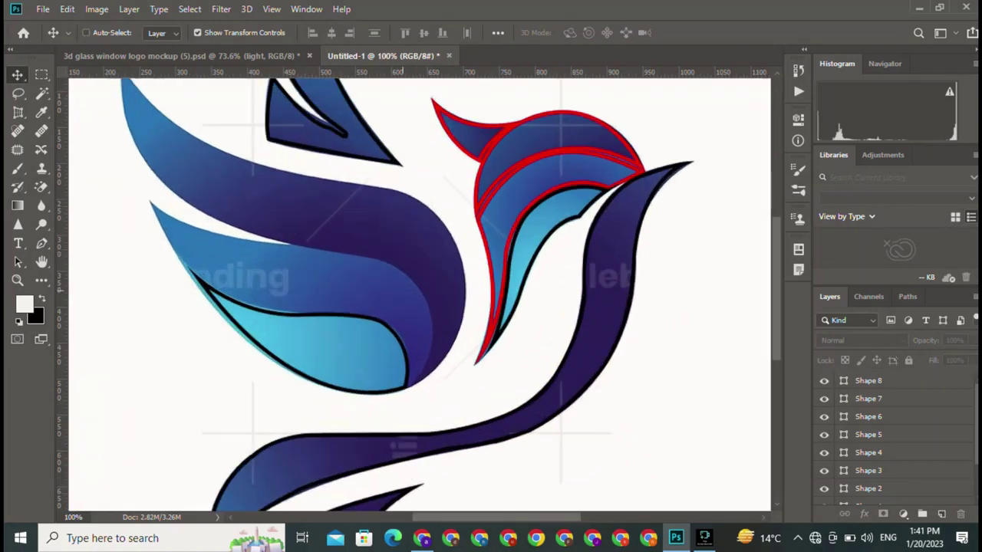
pyautogui.scroll(3, 438, 334)
pyautogui.scroll(1, 438, 335)
pyautogui.click(332, 230)
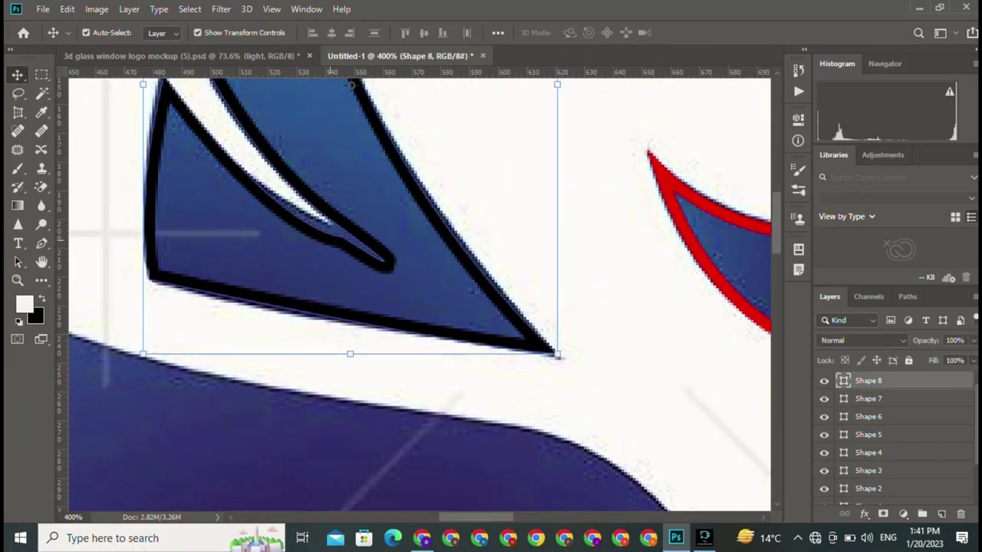
pyautogui.press('p')
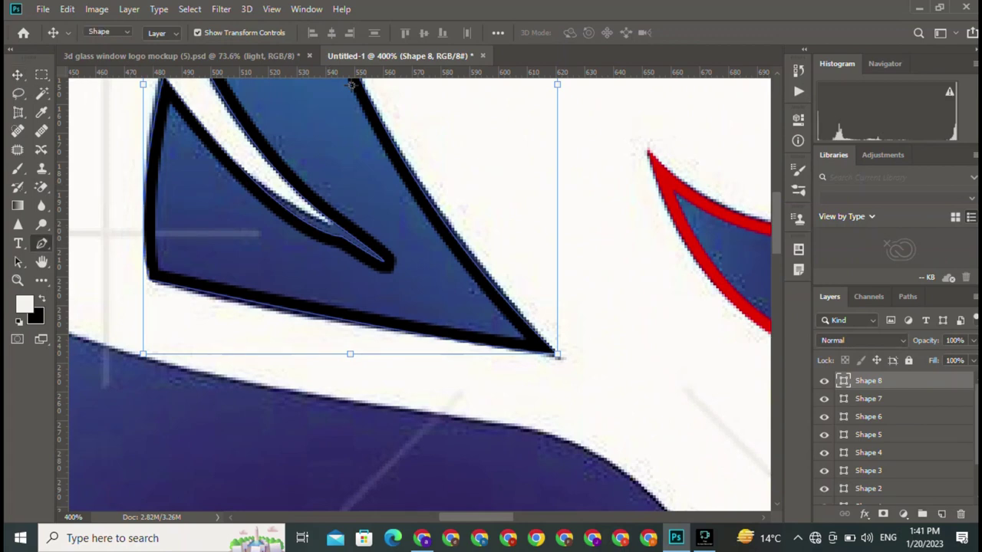
pyautogui.click(338, 240)
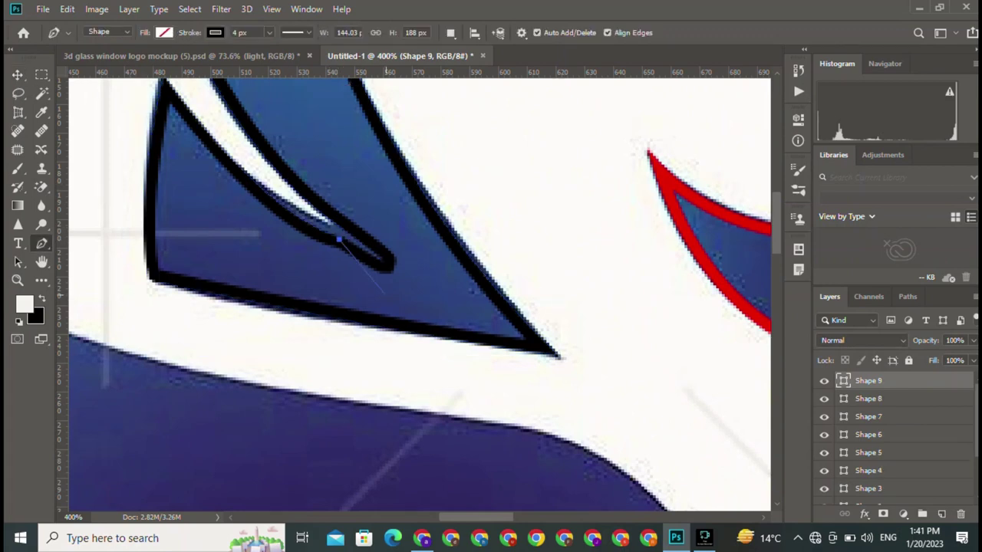
pyautogui.hotkey('ctrl', 'z')
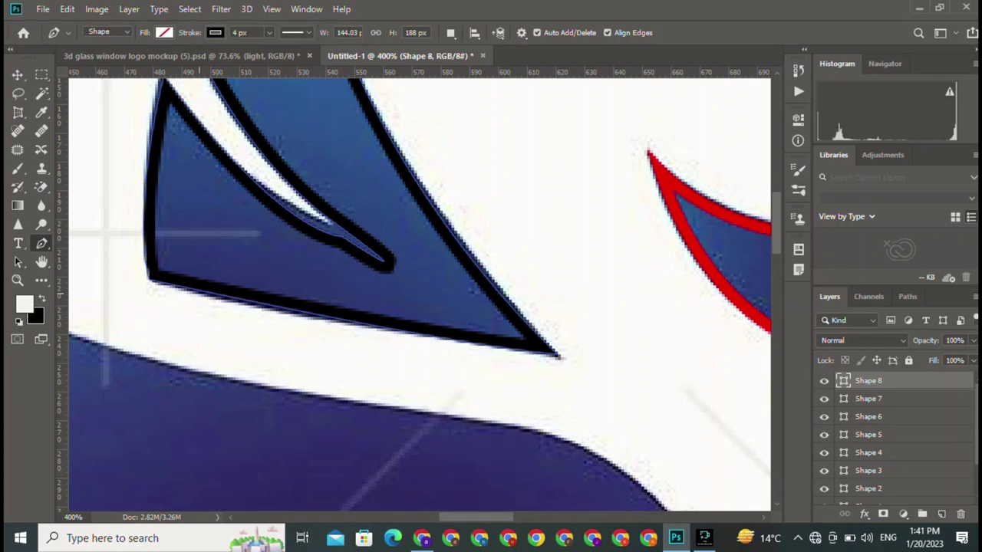
pyautogui.moveTo(314, 226)
pyautogui.mouseDown()
pyautogui.moveTo(282, 237)
pyautogui.moveTo(441, 302)
pyautogui.mouseUp()
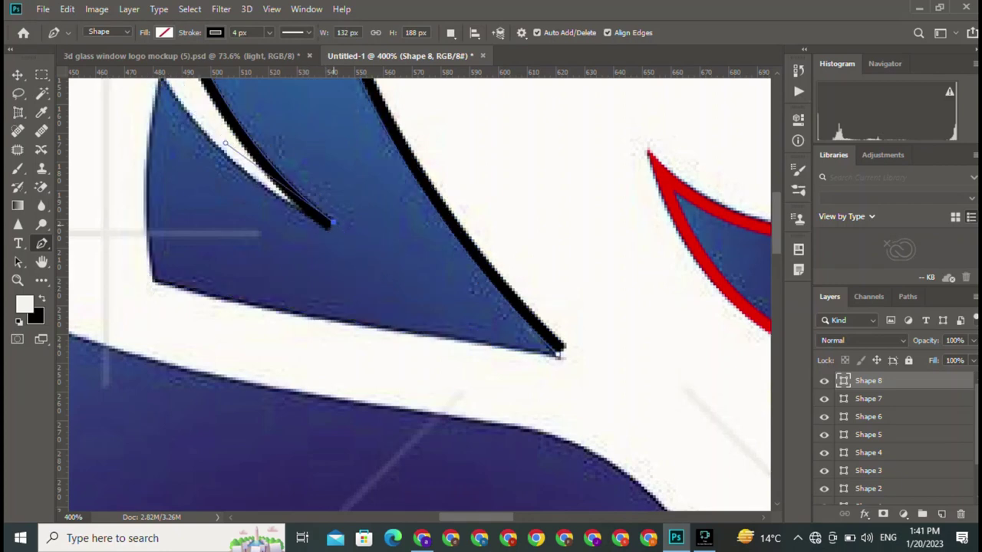
# - Curve Shape 8 around the upper notch, bow its left edge, and fit its bottom edge
pyautogui.moveTo(107, 234); pyautogui.dragTo(157, 355)
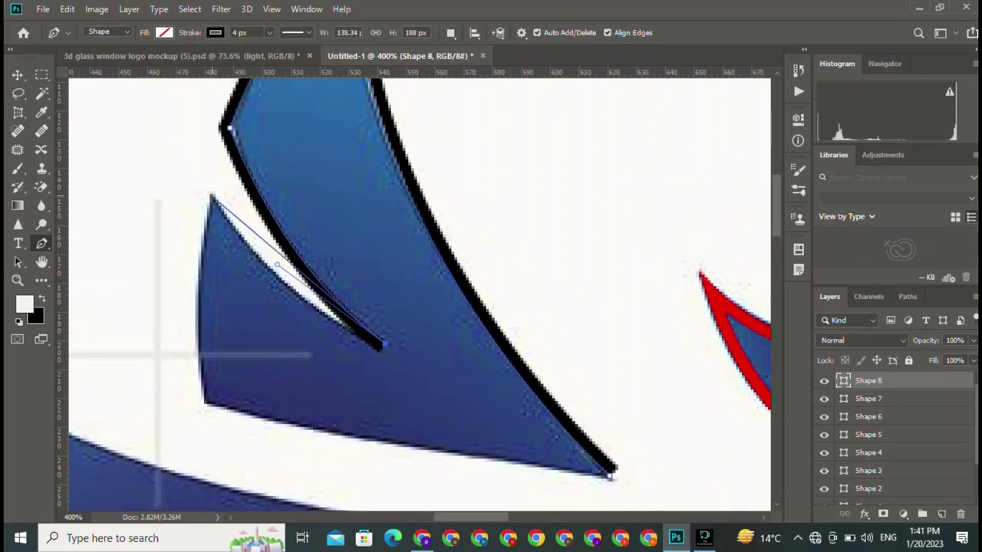
pyautogui.moveTo(212, 196)
pyautogui.mouseDown()
pyautogui.moveTo(220, 121)
pyautogui.moveTo(178, 117)
pyautogui.mouseUp()
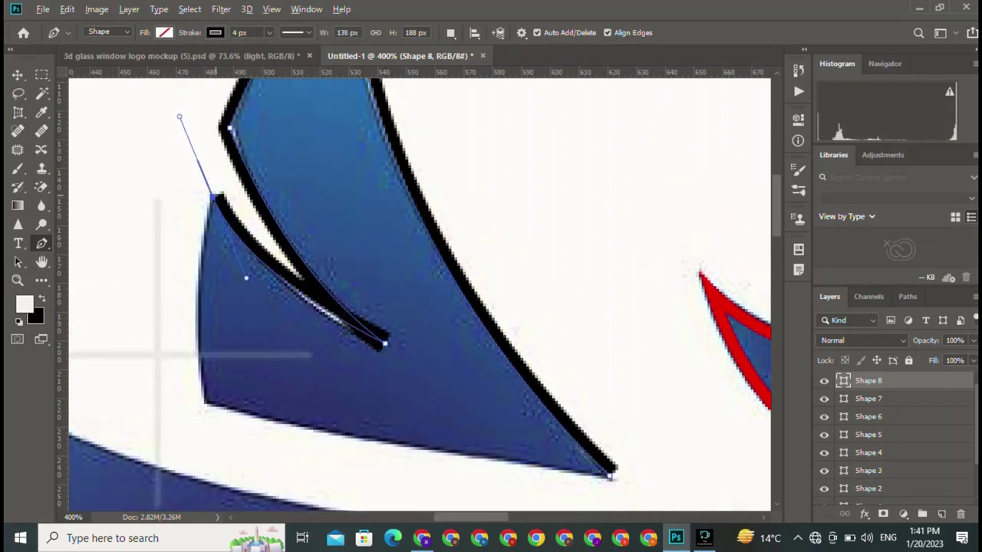
pyautogui.keyDown('alt'); pyautogui.click(213, 197); pyautogui.keyUp('alt')
pyautogui.moveTo(201, 405); pyautogui.dragTo(223, 450)
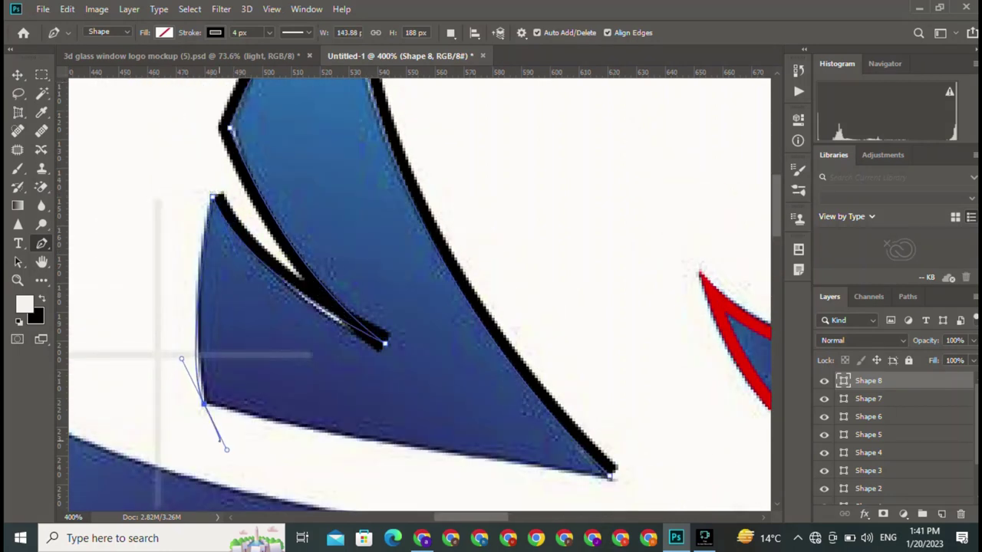
pyautogui.keyDown('alt'); pyautogui.click(201, 404); pyautogui.keyUp('alt')
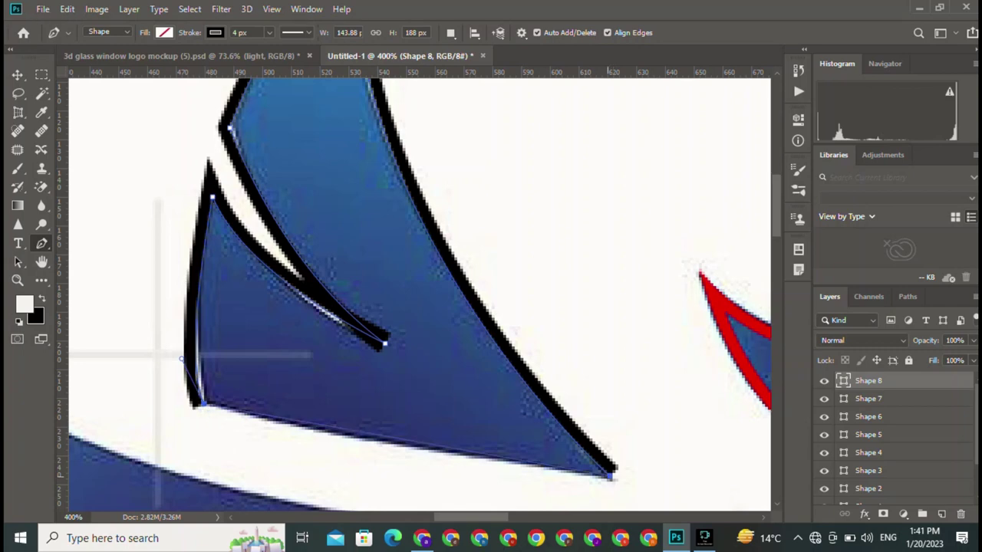
pyautogui.moveTo(610, 477); pyautogui.dragTo(568, 476)
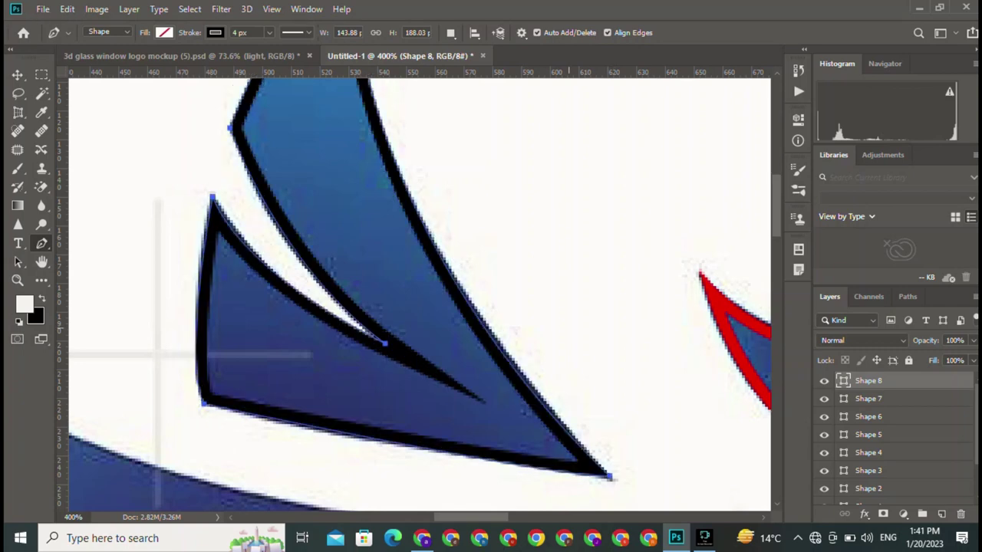
pyautogui.press('v')
pyautogui.hotkey('ctrl', '-')
# - Begin Shape 9 on the middle wing feather, anchoring its right and top edges
pyautogui.scroll(-5, 420, 295)
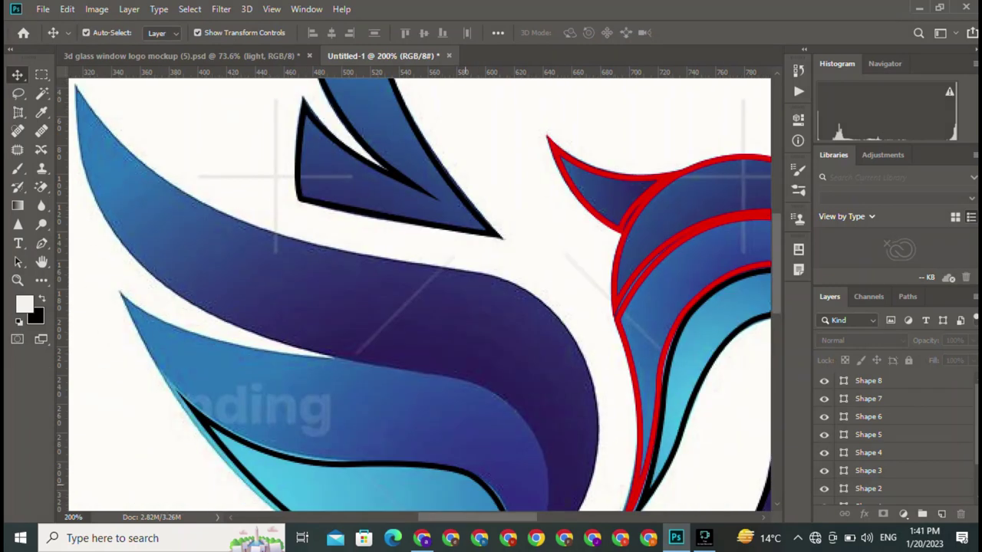
pyautogui.scroll(-1, 419, 296)
pyautogui.press('p')
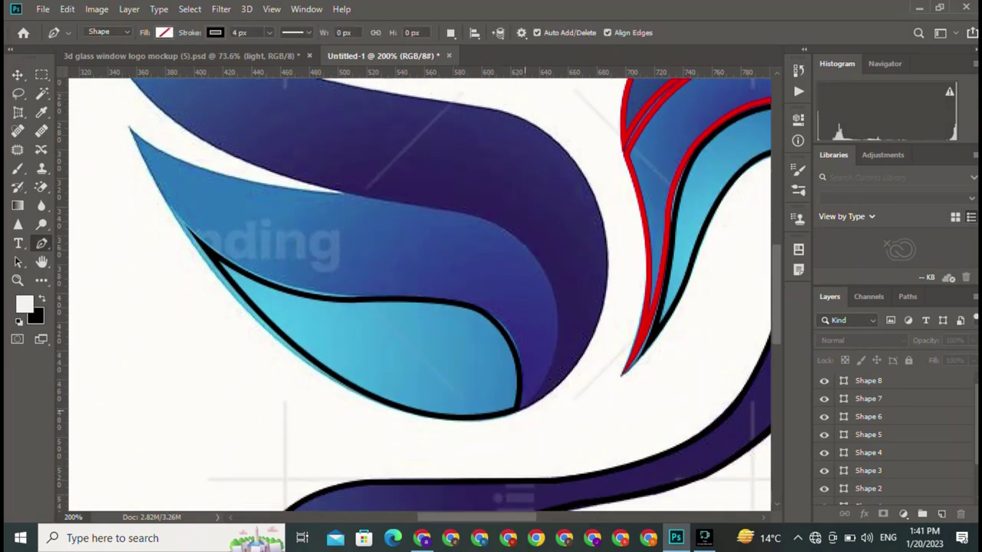
pyautogui.click(518, 412)
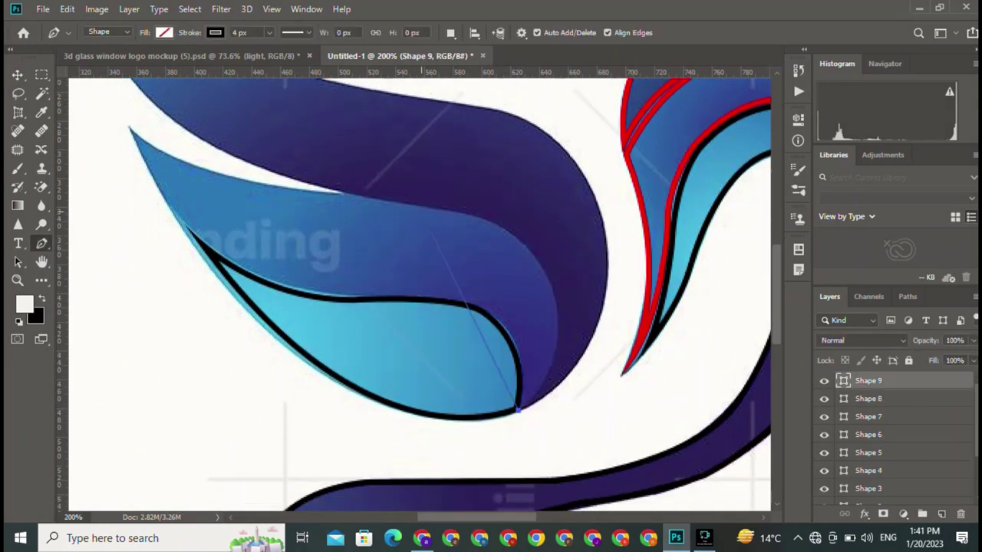
pyautogui.moveTo(419, 207)
pyautogui.mouseDown()
pyautogui.moveTo(644, 221)
pyautogui.moveTo(603, 212)
pyautogui.mouseUp()
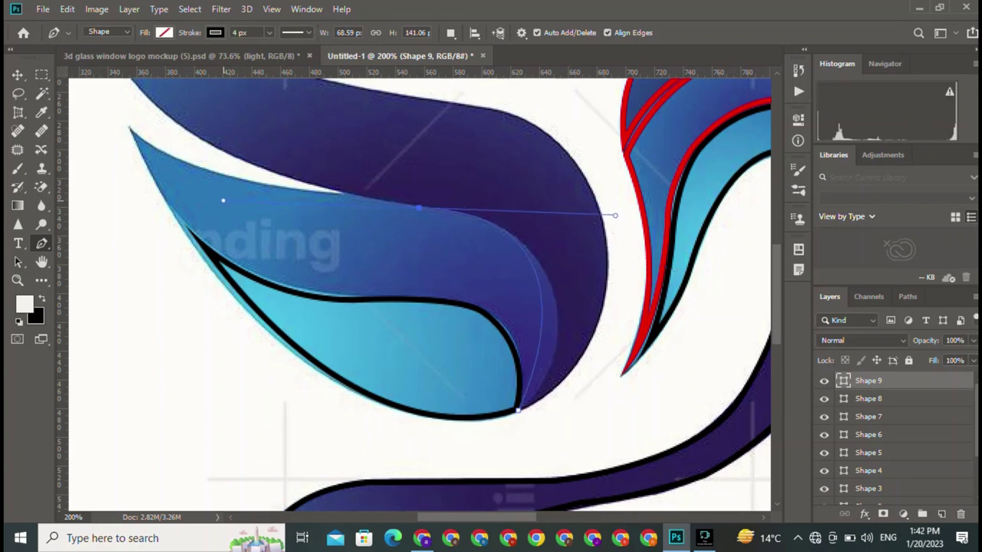
pyautogui.press('Escape')
pyautogui.hotkey('ctrl', 'z')
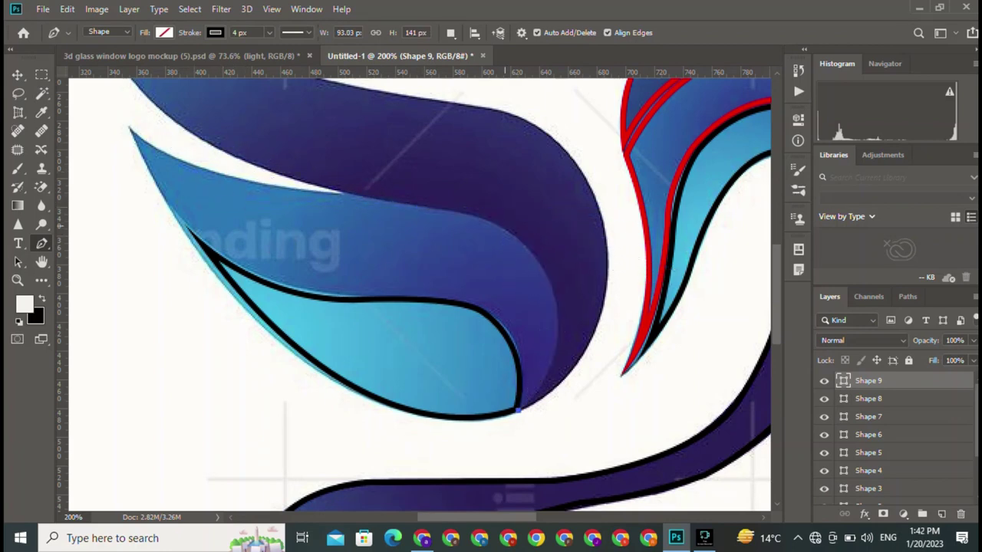
pyautogui.moveTo(505, 229); pyautogui.dragTo(621, 310)
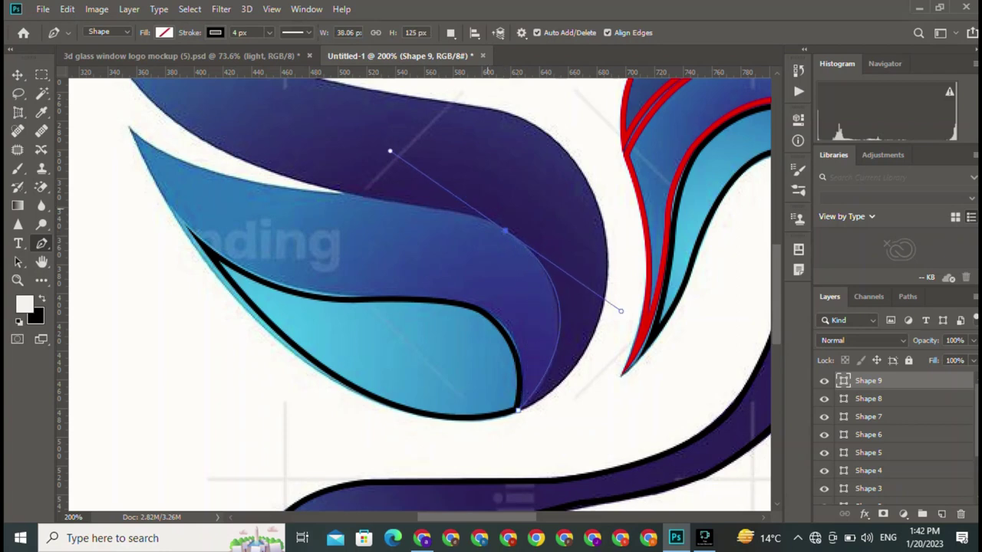
pyautogui.moveTo(342, 192); pyautogui.dragTo(236, 186)
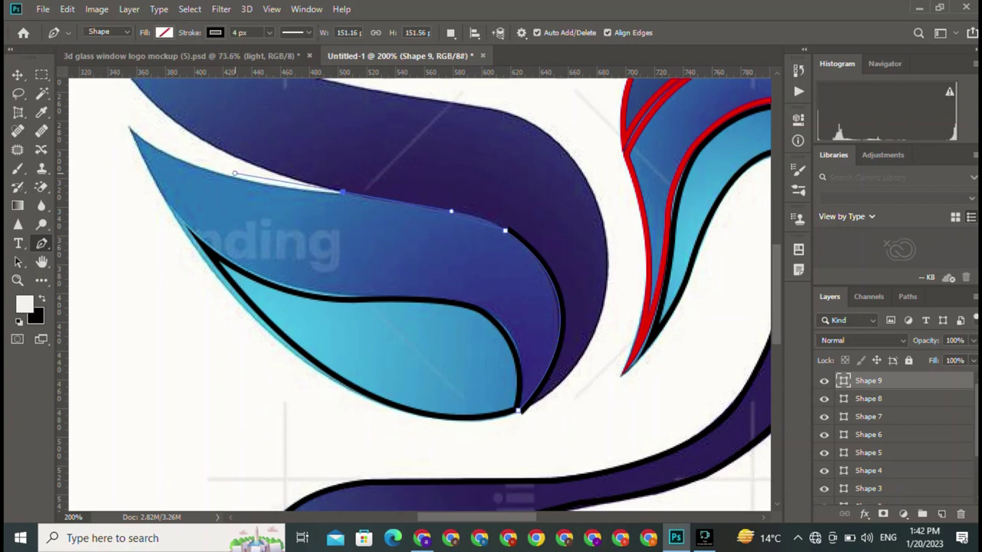
pyautogui.hotkey('ctrl', 'z')
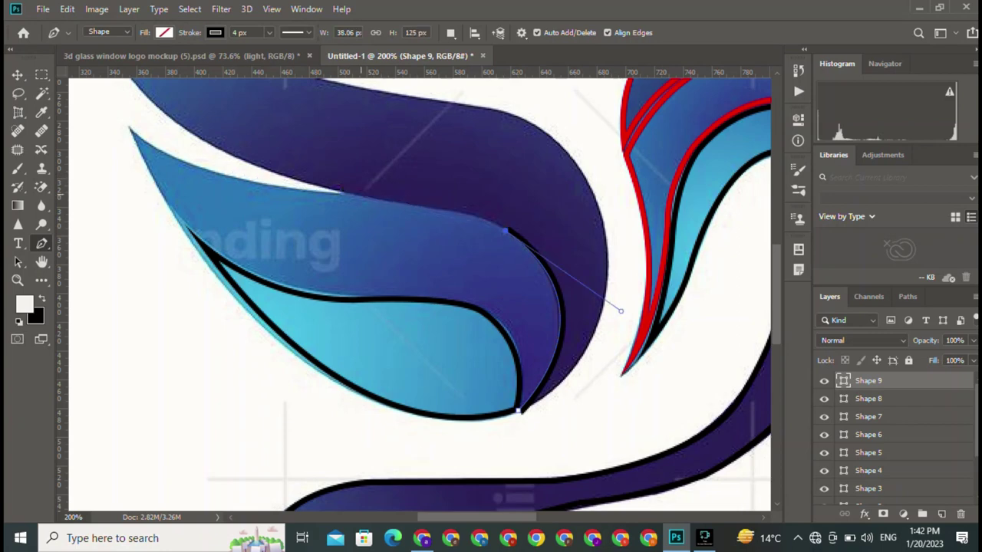
pyautogui.moveTo(396, 201); pyautogui.dragTo(301, 193)
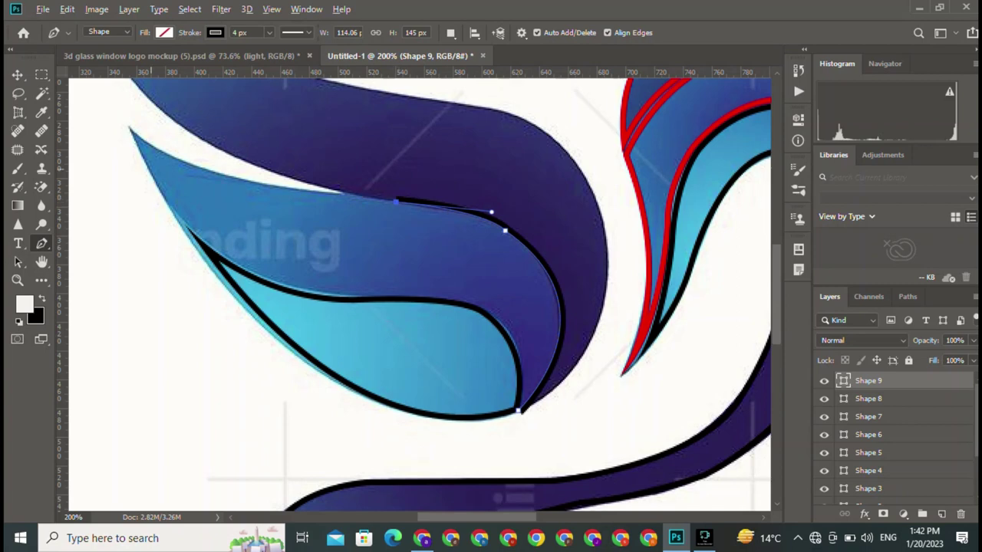
# - Continue Shape 9 along the feather's lower edge and close it at the start point
pyautogui.moveTo(131, 128); pyautogui.dragTo(77, 100)
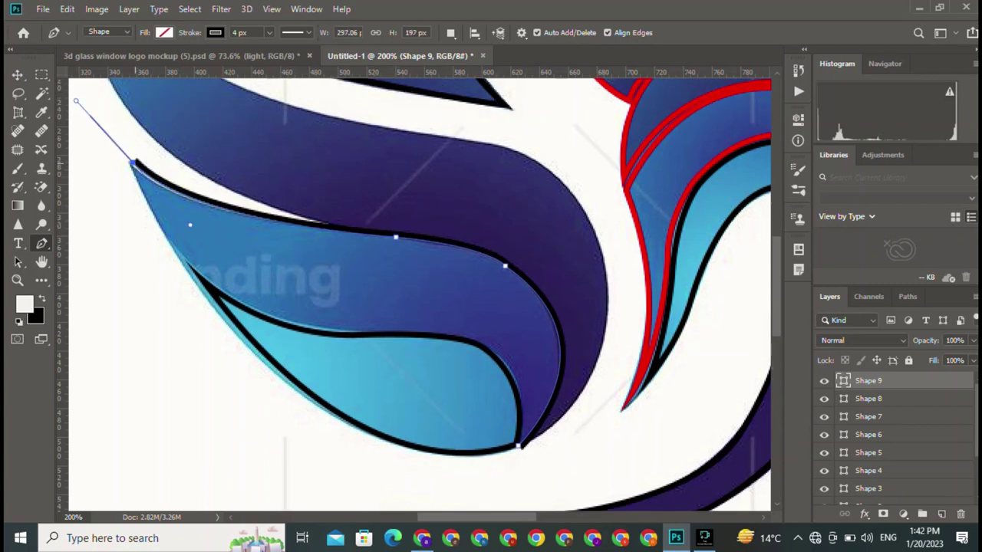
pyautogui.press('super')
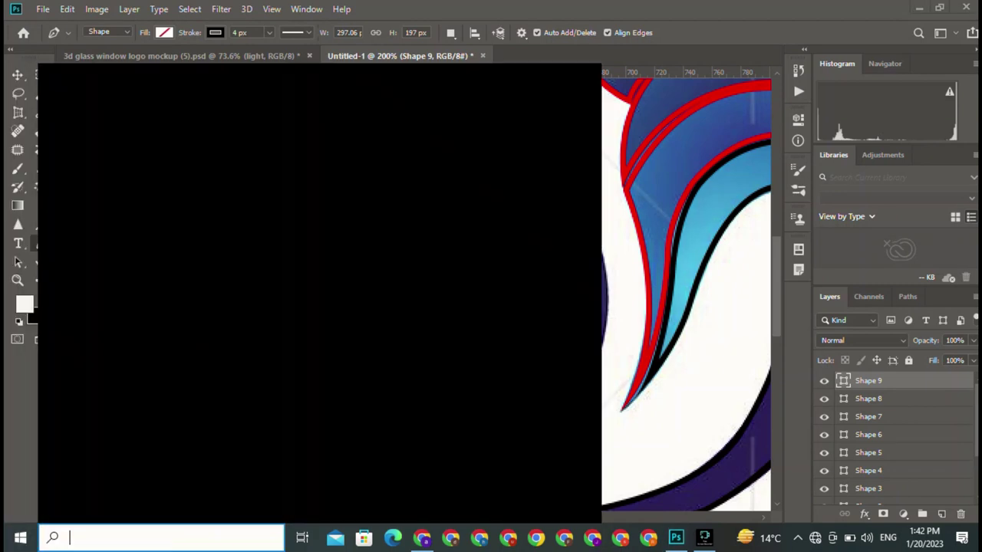
pyautogui.press('Escape')
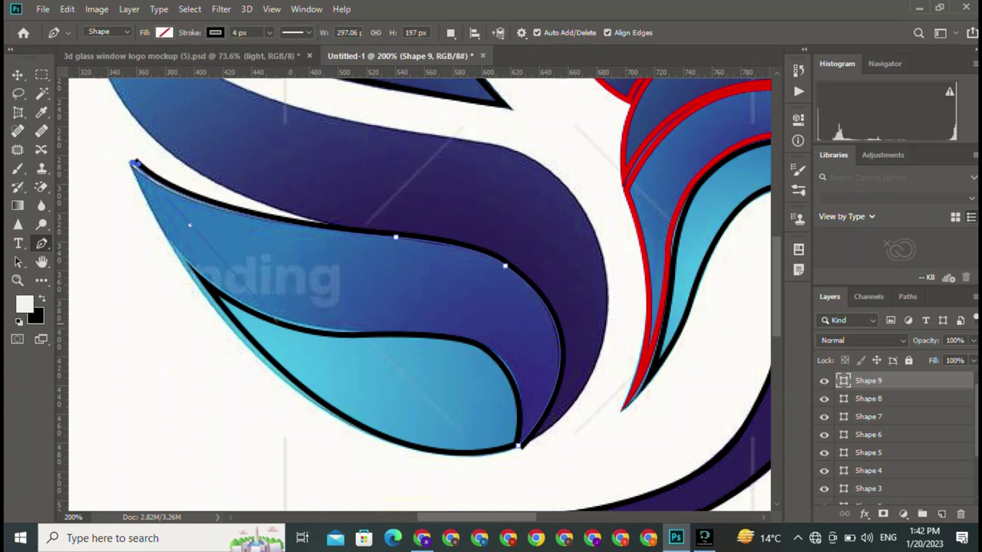
pyautogui.moveTo(278, 318); pyautogui.dragTo(419, 374)
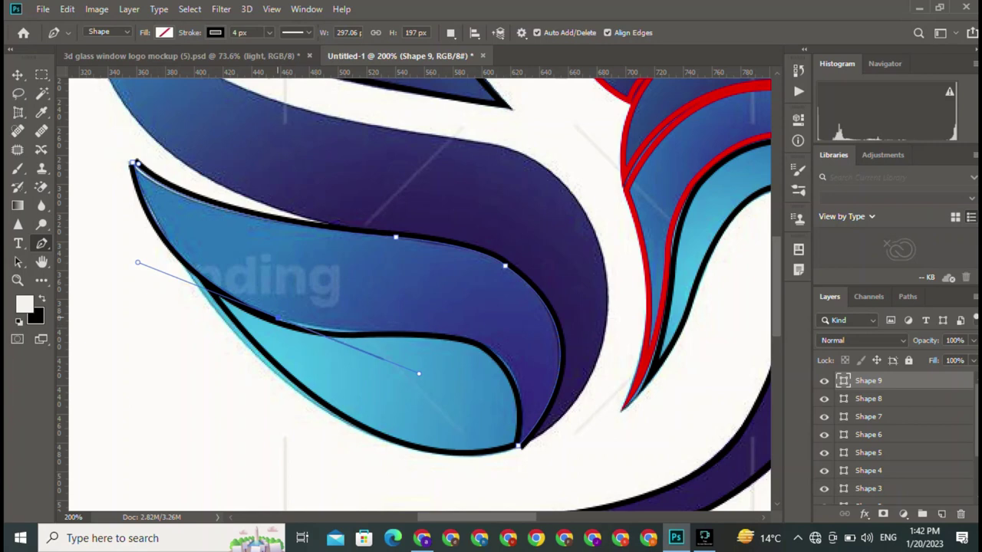
pyautogui.keyDown('alt'); pyautogui.click(278, 318); pyautogui.keyUp('alt')
pyautogui.moveTo(405, 332); pyautogui.dragTo(464, 322)
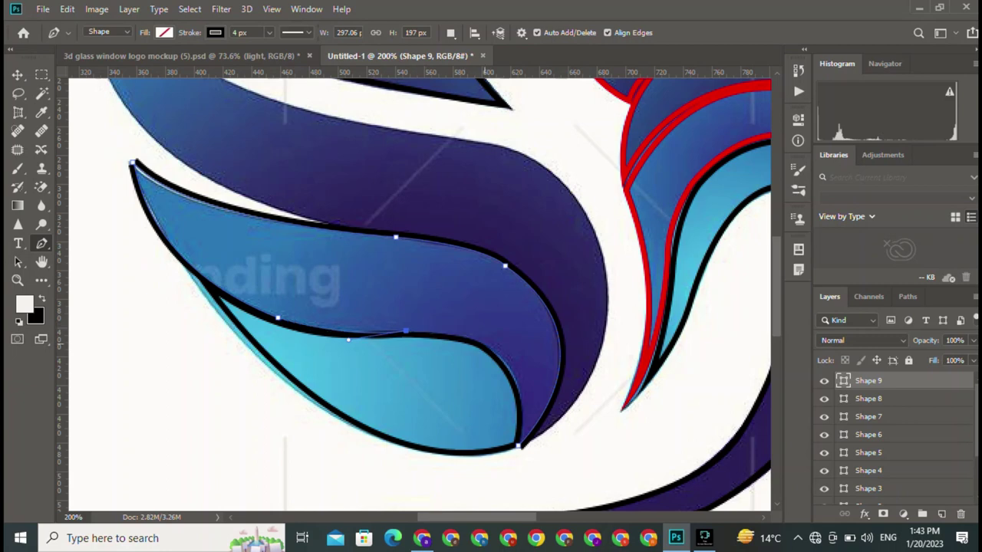
pyautogui.moveTo(515, 392); pyautogui.dragTo(497, 325)
pyautogui.moveTo(518, 446); pyautogui.dragTo(536, 410)
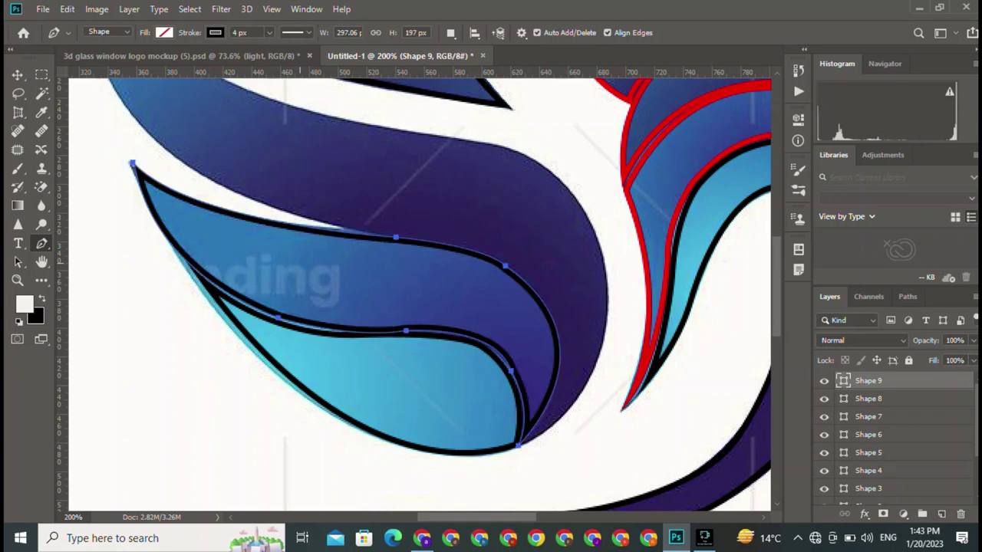
# - Pan to the dark upper wing band and start Shape 10 along its right and upper edges
pyautogui.moveTo(346, 305); pyautogui.dragTo(319, 407)
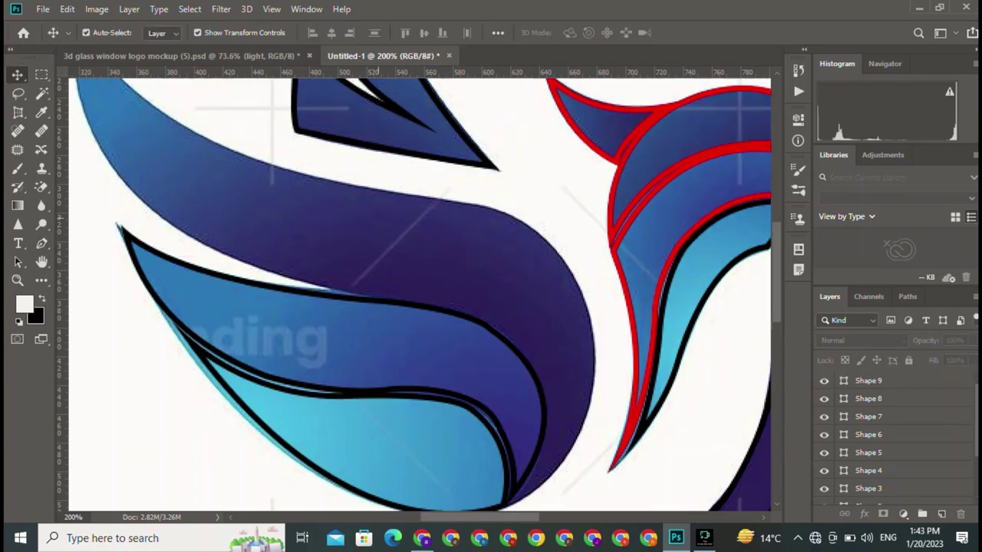
pyautogui.press('p')
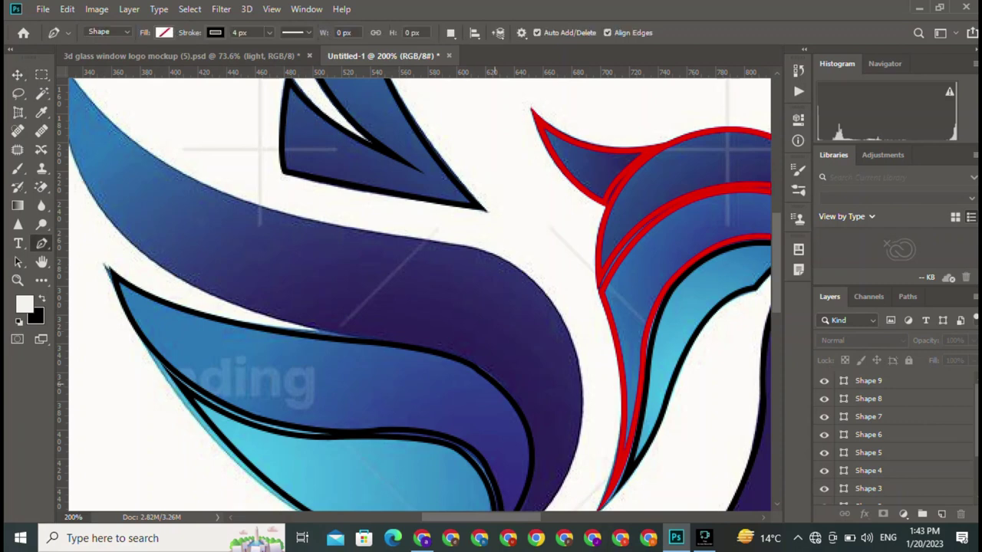
pyautogui.moveTo(422, 307); pyautogui.dragTo(389, 205)
pyautogui.click(461, 444)
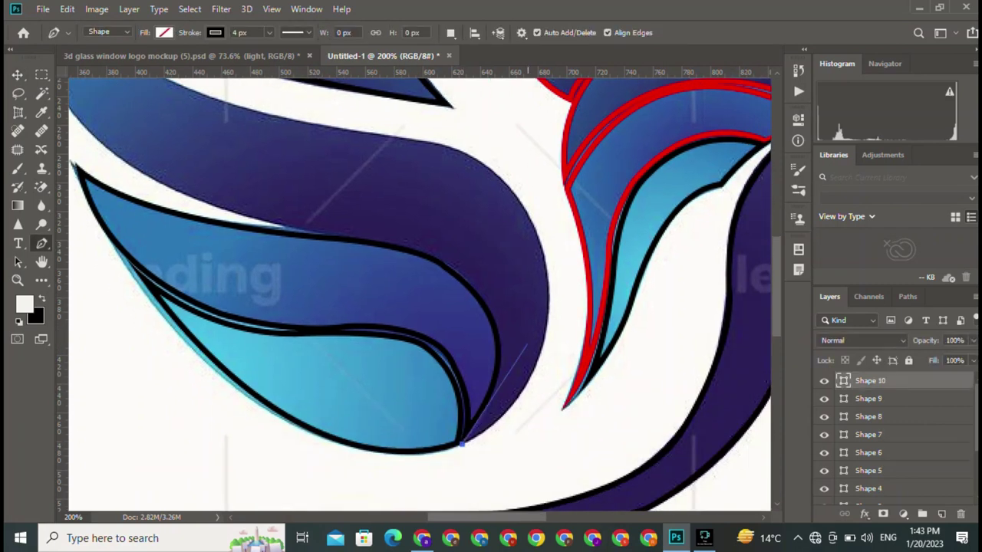
pyautogui.moveTo(524, 207); pyautogui.dragTo(599, 335)
pyautogui.scroll(3, 460, 177)
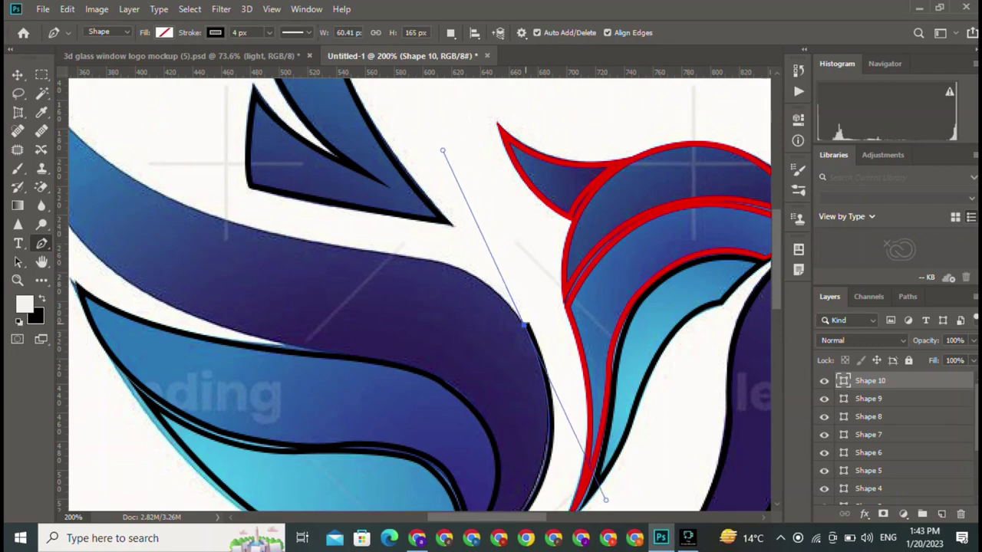
pyautogui.scroll(-3, 445, 154)
pyautogui.scroll(3, 351, 230)
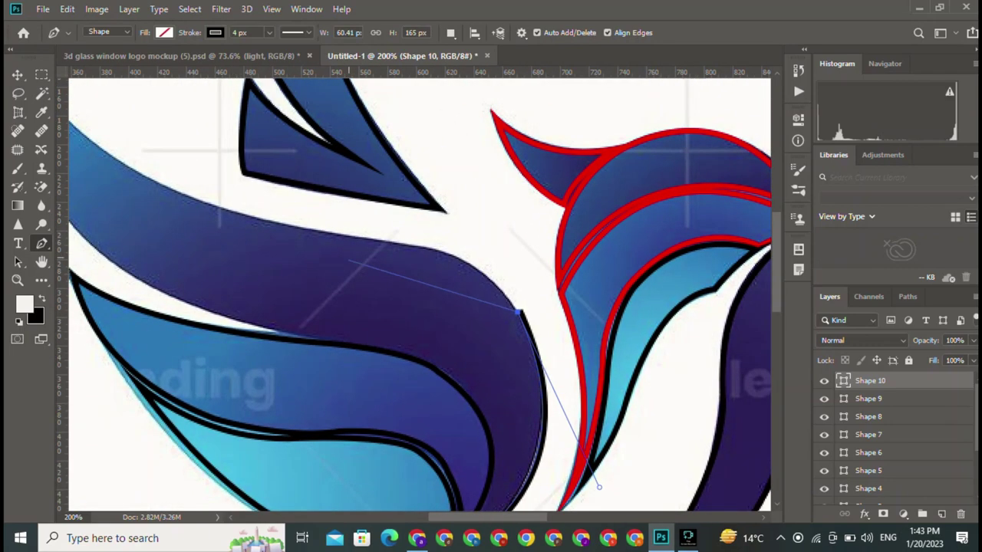
pyautogui.moveTo(414, 245)
pyautogui.mouseDown()
pyautogui.moveTo(332, 230)
pyautogui.moveTo(545, 290)
pyautogui.mouseUp()
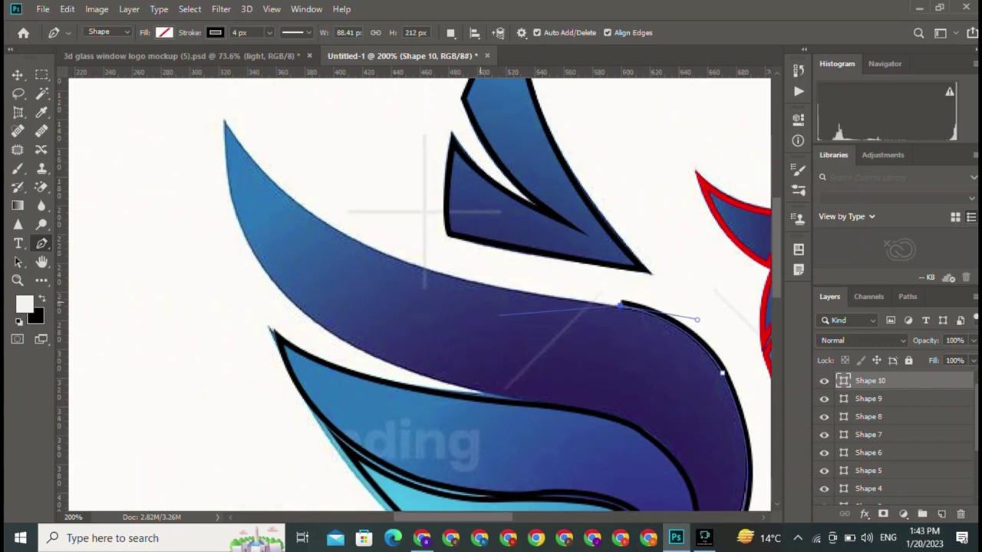
pyautogui.moveTo(453, 278); pyautogui.dragTo(418, 270)
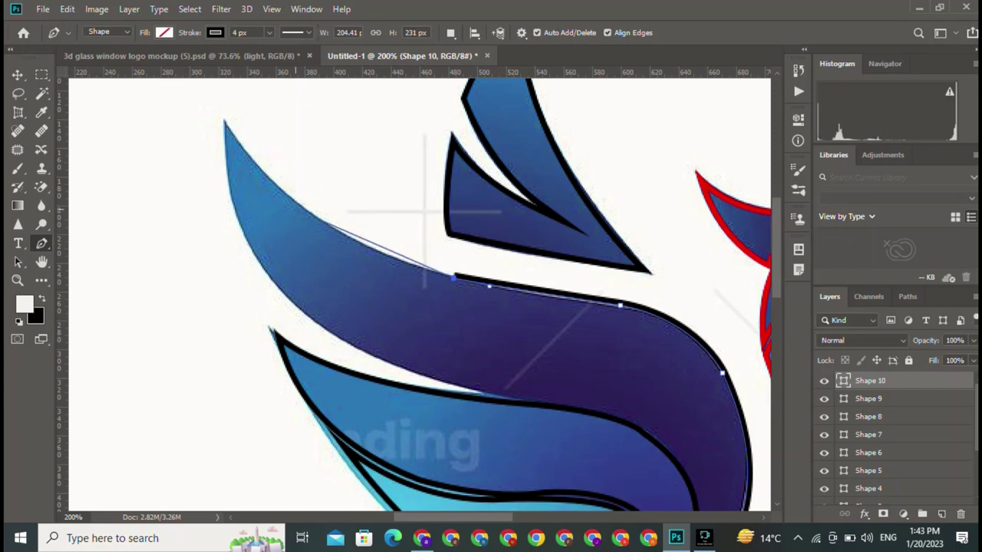
# - Trace Shape 10 to the band's pointed tip, back along its lower edge, and close it
pyautogui.moveTo(323, 236); pyautogui.dragTo(268, 172)
pyautogui.click(297, 201)
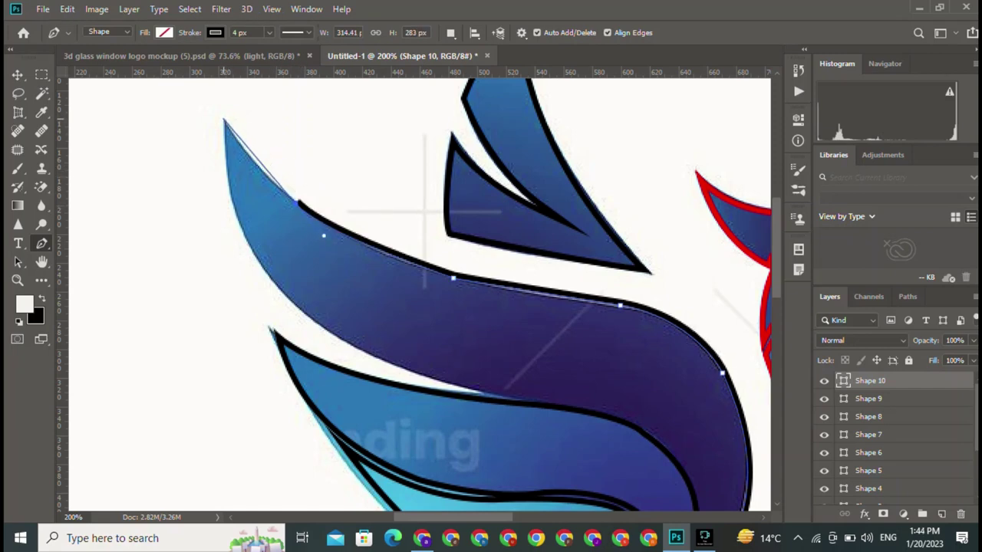
pyautogui.click(223, 121)
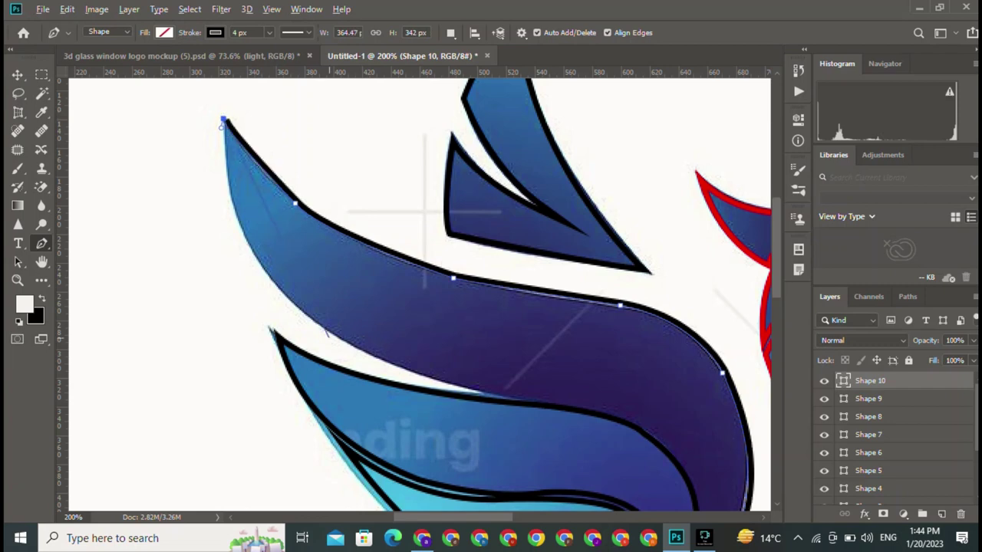
pyautogui.moveTo(290, 300)
pyautogui.mouseDown()
pyautogui.moveTo(362, 371)
pyautogui.moveTo(519, 398)
pyautogui.moveTo(659, 405)
pyautogui.mouseUp()
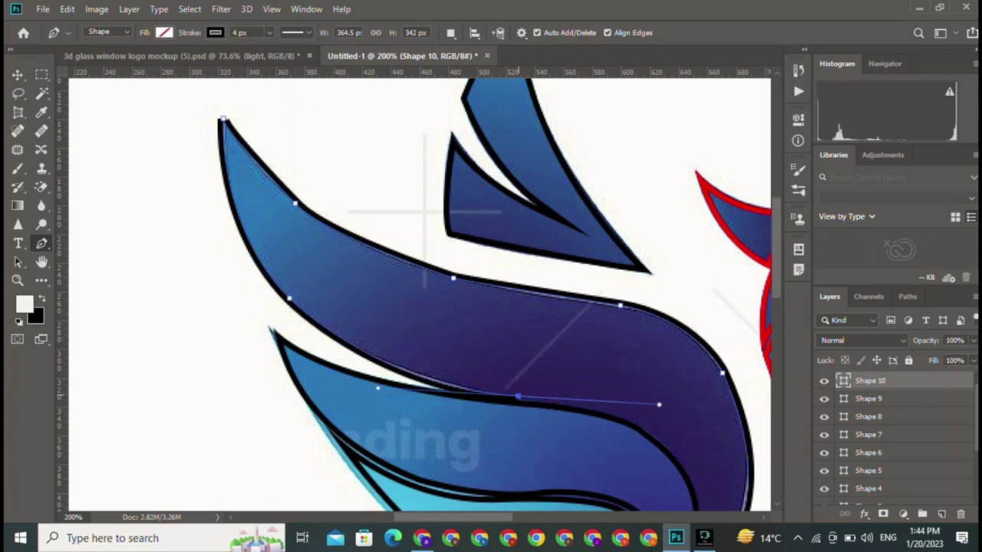
pyautogui.moveTo(664, 453); pyautogui.dragTo(468, 371)
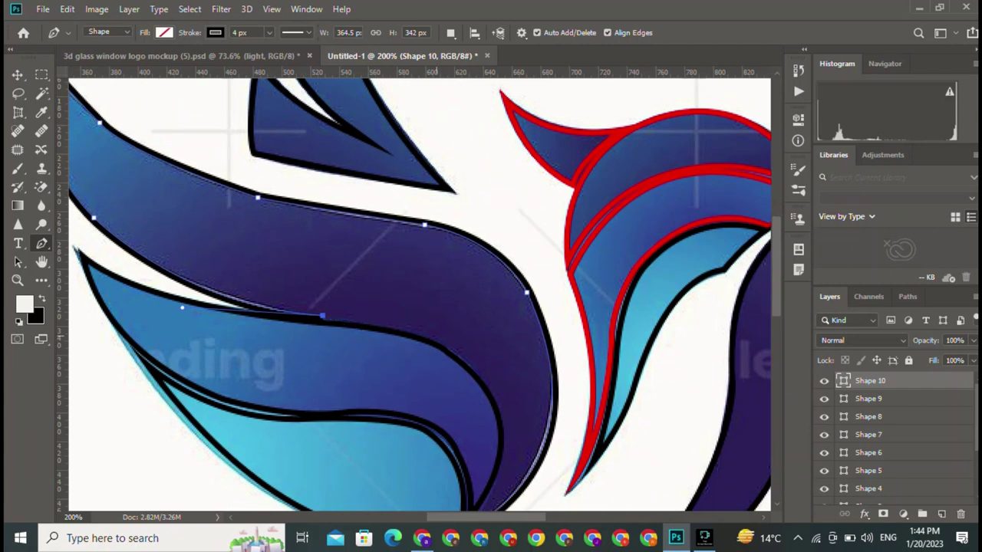
pyautogui.moveTo(424, 334)
pyautogui.mouseDown()
pyautogui.moveTo(445, 343)
pyautogui.moveTo(394, 270)
pyautogui.mouseUp()
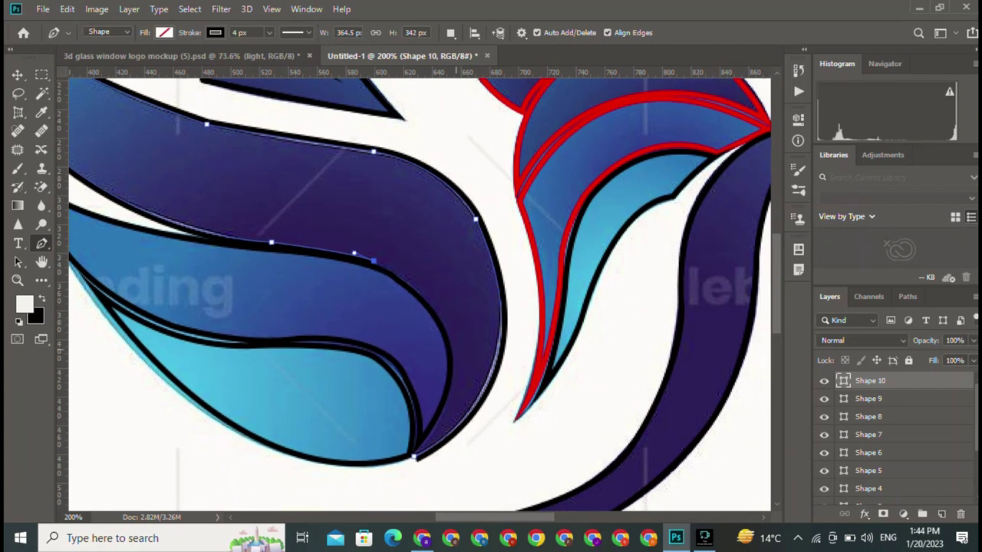
pyautogui.moveTo(453, 353); pyautogui.dragTo(461, 415)
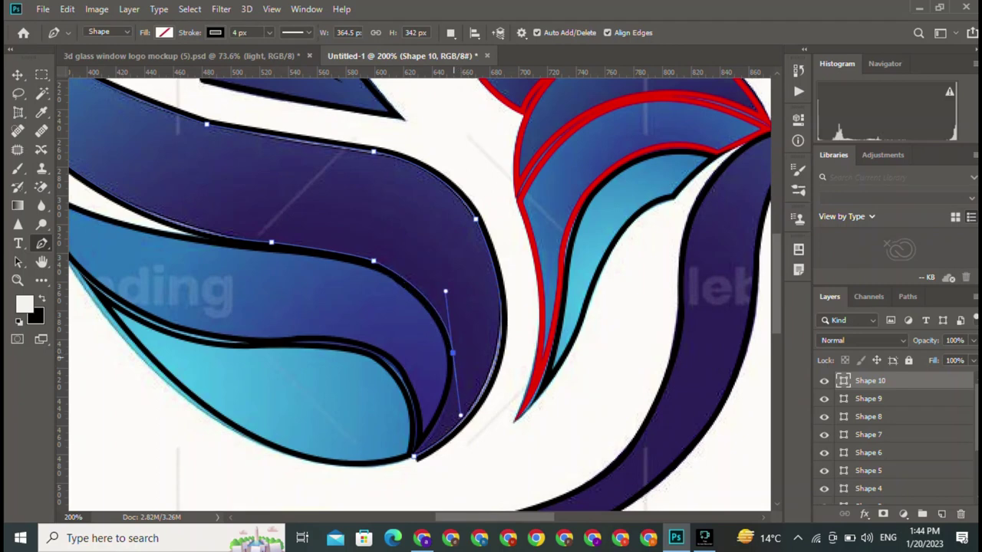
pyautogui.click(414, 458)
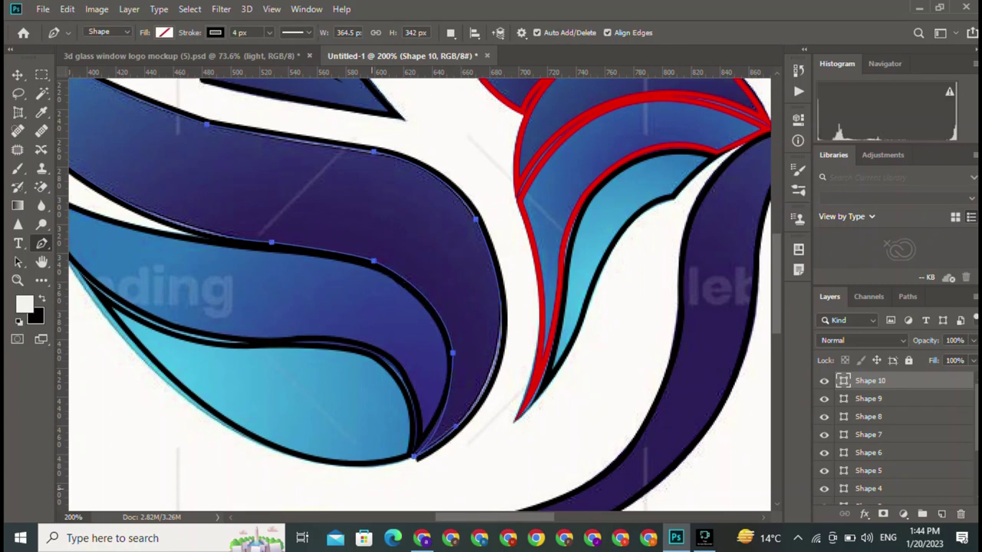
# - Fill the bird's crest shape with solid red
pyautogui.press('v')
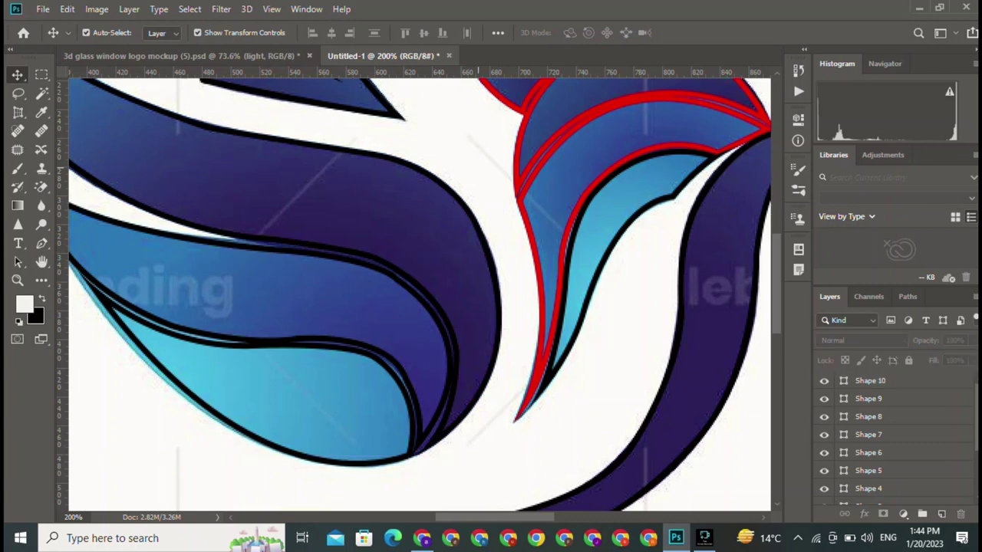
pyautogui.hotkey('ctrl', '0')
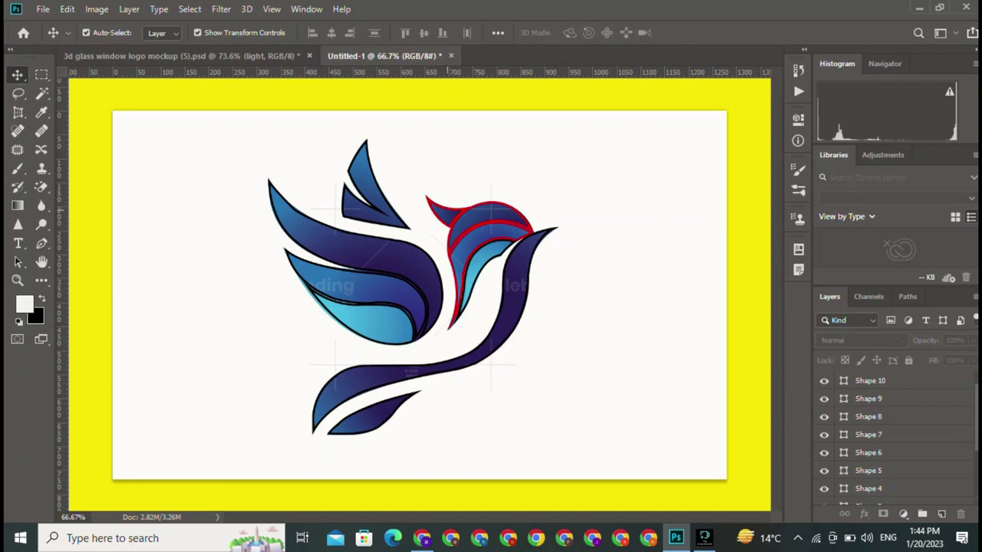
pyautogui.click(439, 207)
pyautogui.press('p')
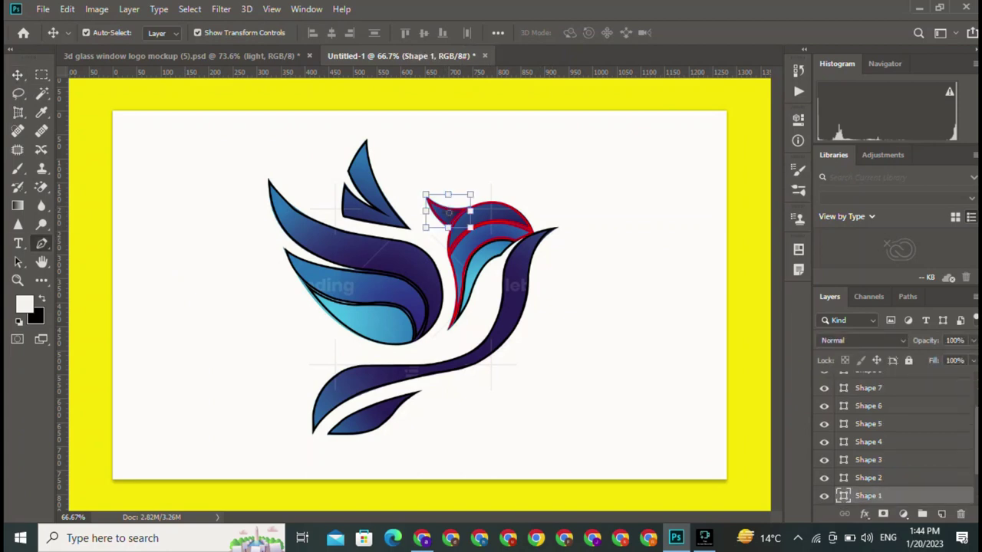
pyautogui.click(164, 33)
pyautogui.click(215, 32)
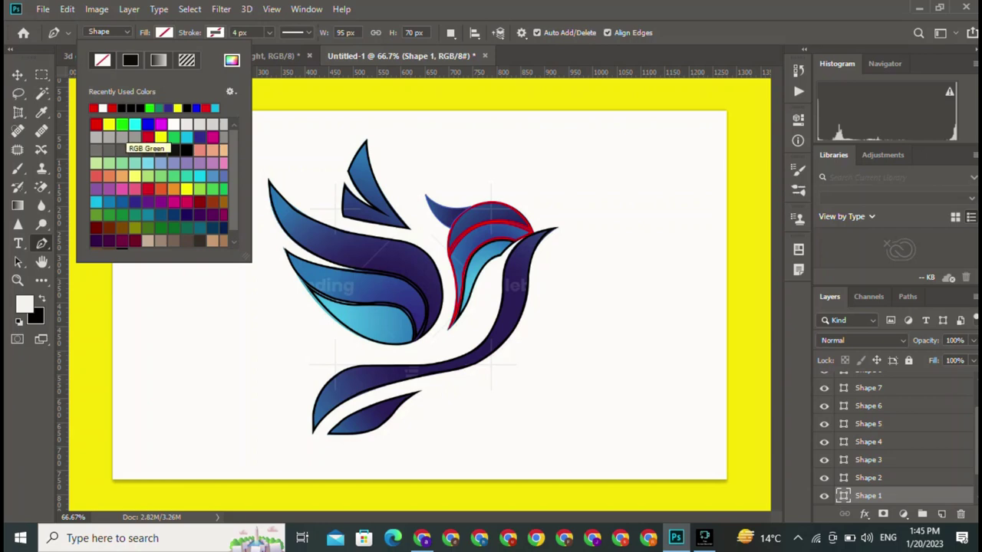
pyautogui.click(147, 137)
pyautogui.press('v')
# - Fill the round head-top Shape 2 with solid black
pyautogui.click(492, 229)
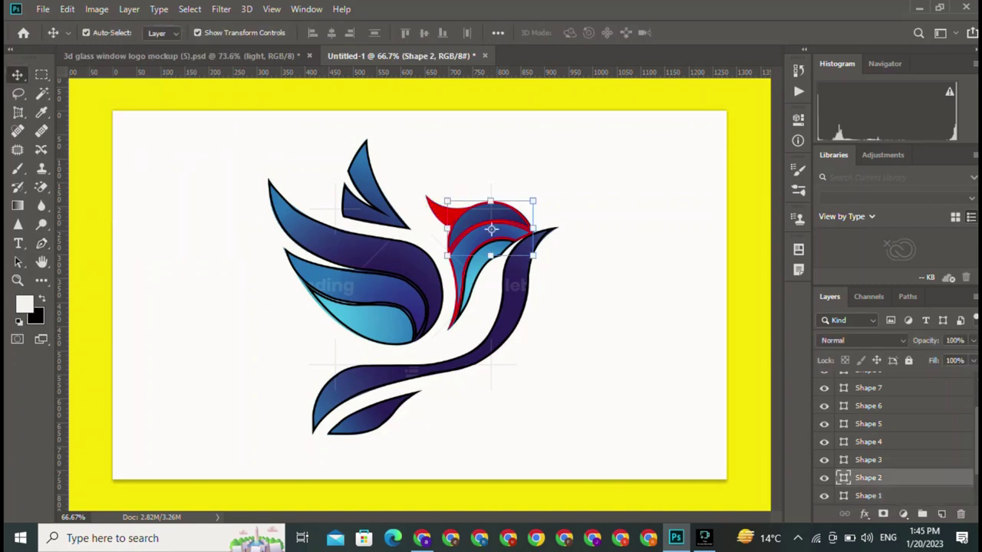
pyautogui.press('p')
pyautogui.click(163, 32)
pyautogui.click(142, 55)
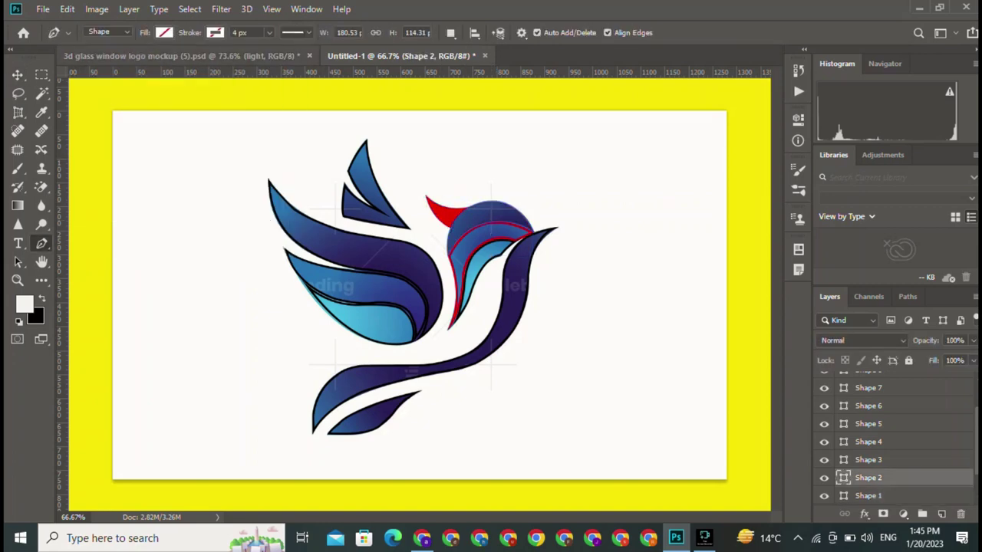
pyautogui.click(163, 32)
pyautogui.click(130, 60)
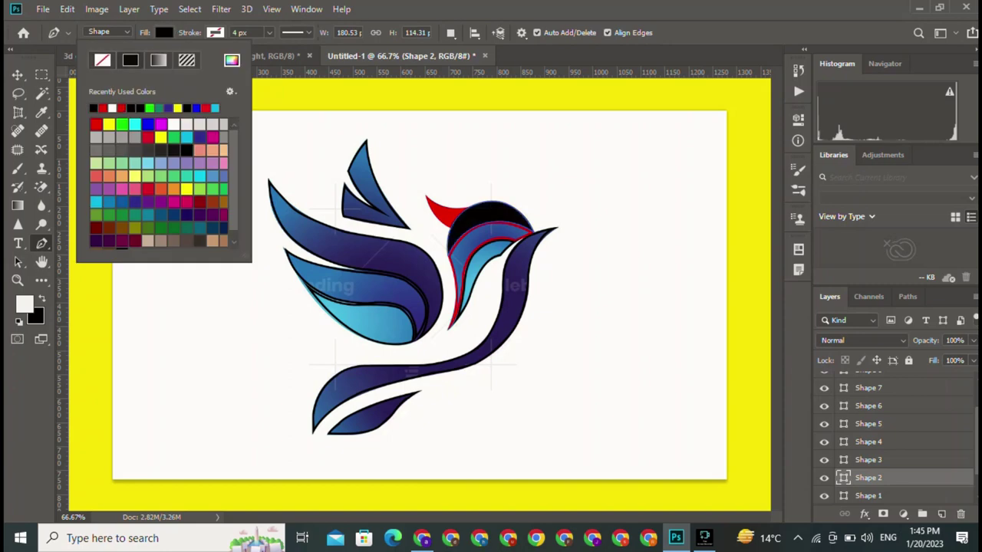
pyautogui.press('Escape')
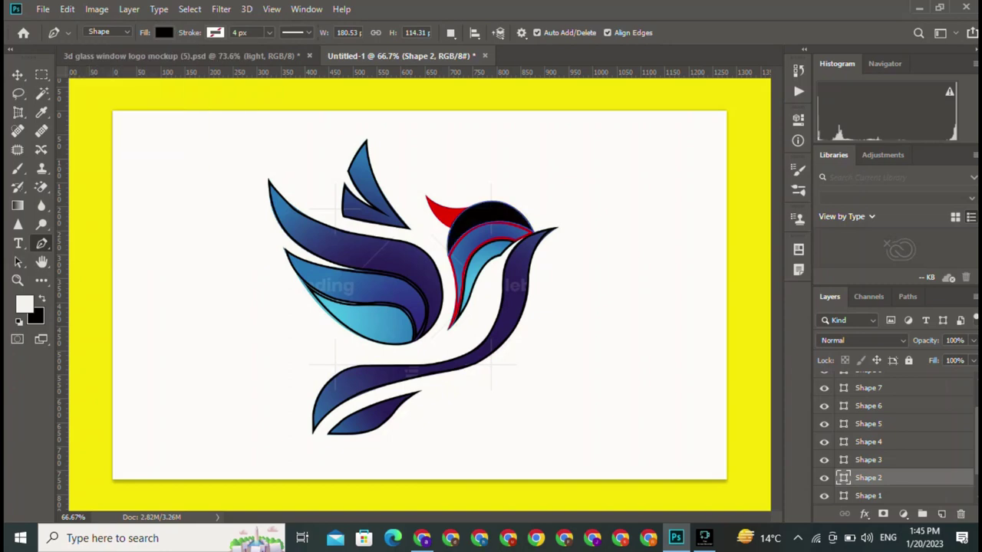
# - Remove Shape 3's red outline and fill it solid black
pyautogui.press('v')
pyautogui.click(493, 274)
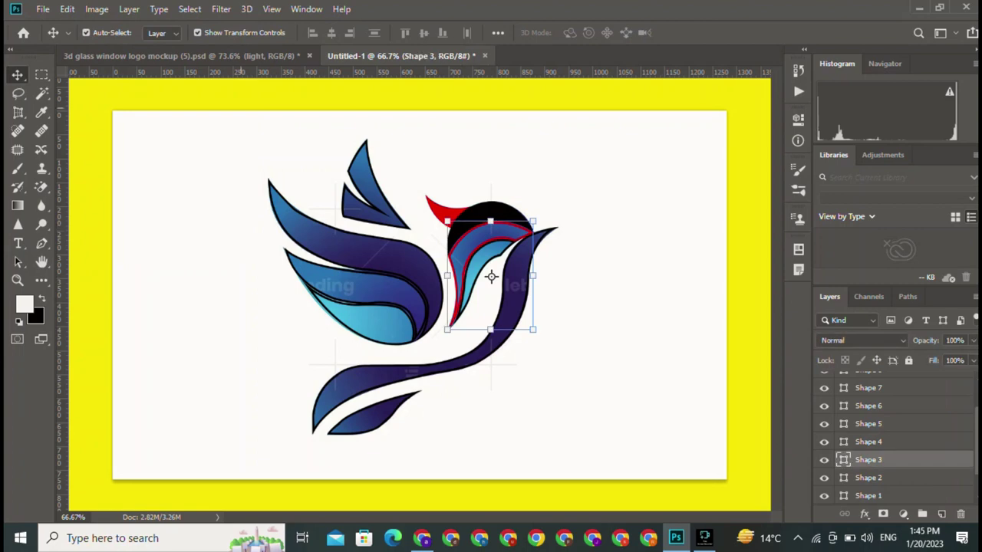
pyautogui.press('p')
pyautogui.click(164, 33)
pyautogui.click(154, 60)
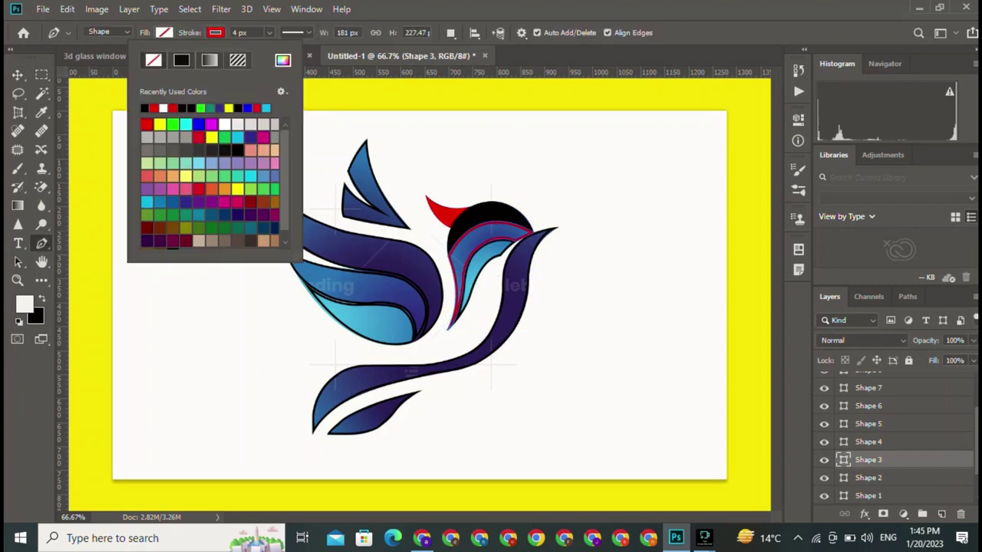
pyautogui.click(164, 33)
pyautogui.click(130, 59)
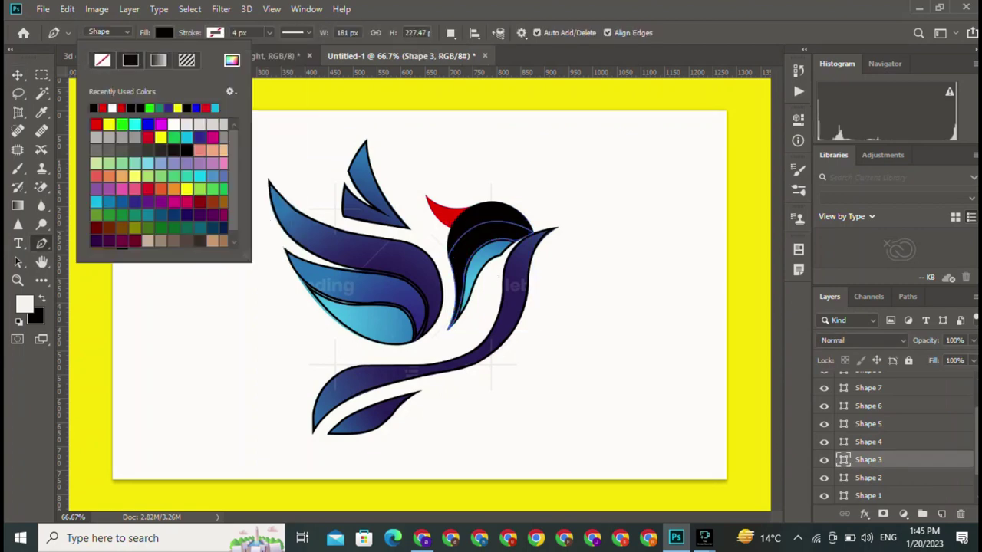
# - Fill the neck piece, Shape 4, with solid red
pyautogui.press('v')
pyautogui.click(487, 284)
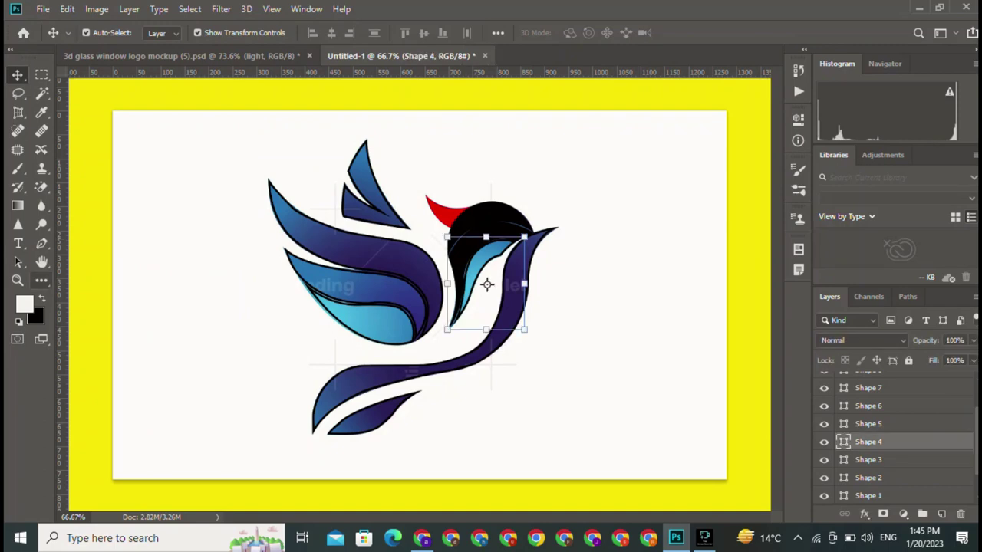
pyautogui.press('p')
pyautogui.click(165, 32)
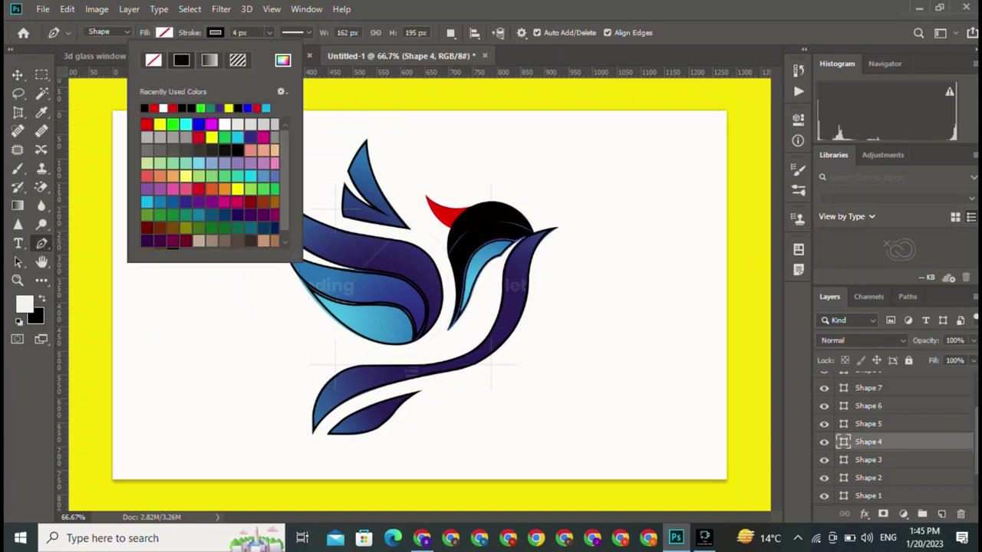
pyautogui.click(215, 32)
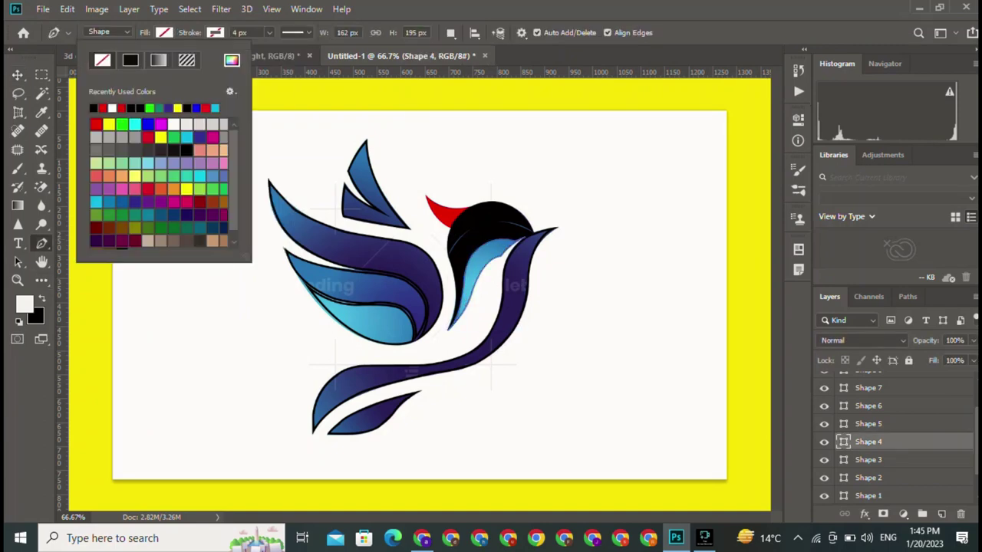
pyautogui.click(112, 108)
pyautogui.press('Escape')
pyautogui.press('v')
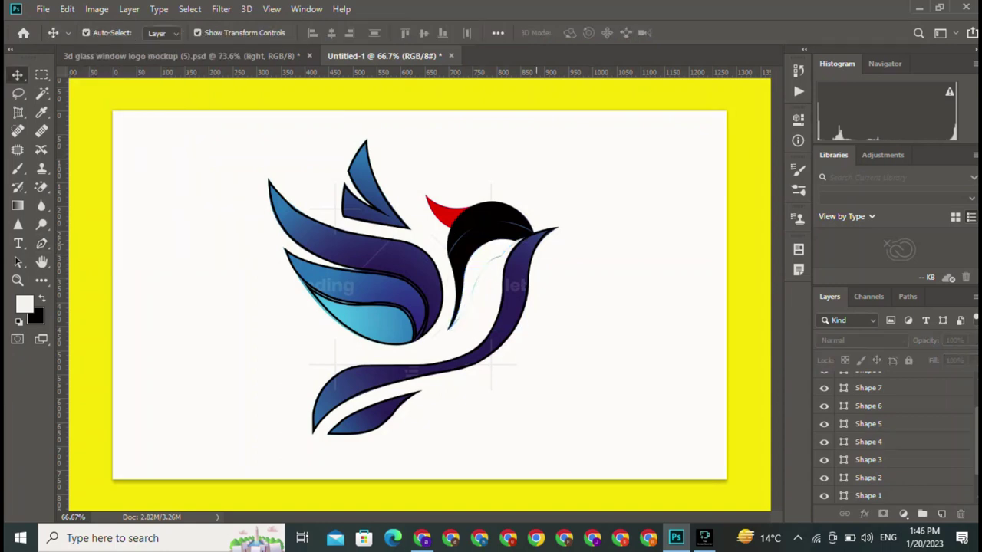
pyautogui.click(487, 285)
pyautogui.press('p')
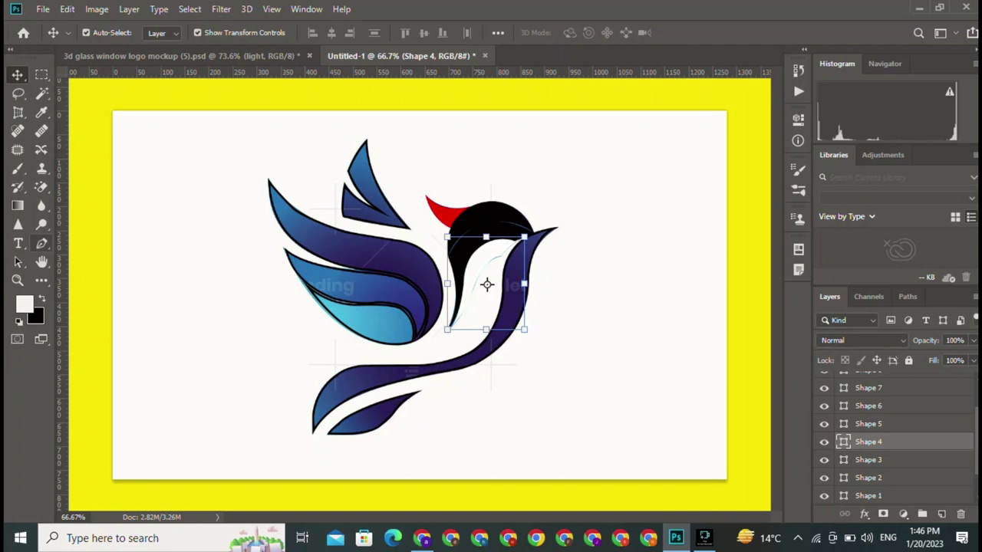
pyautogui.click(164, 33)
pyautogui.click(103, 108)
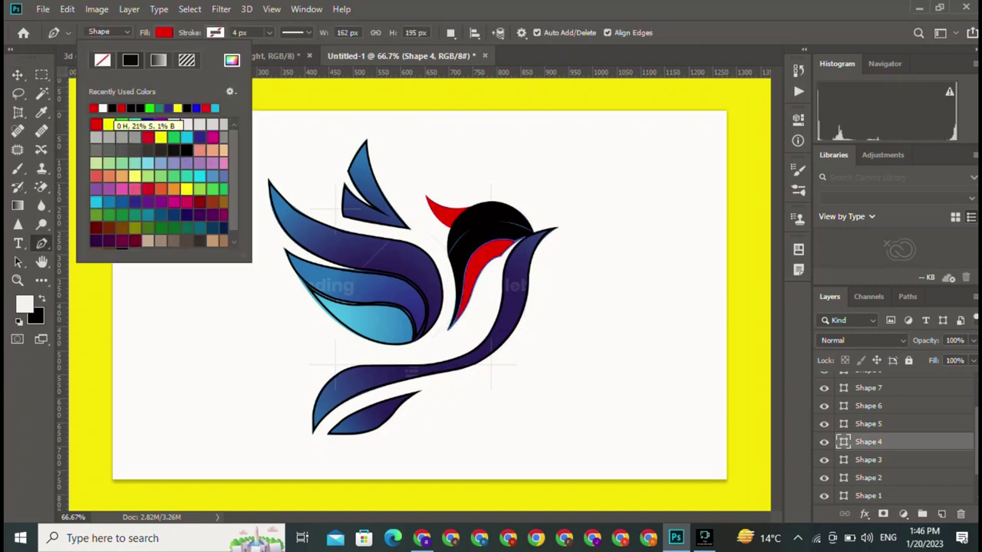
pyautogui.press('Escape')
# - Fill the long body sweep, Shape 5, with red and remove its outline
pyautogui.press('v')
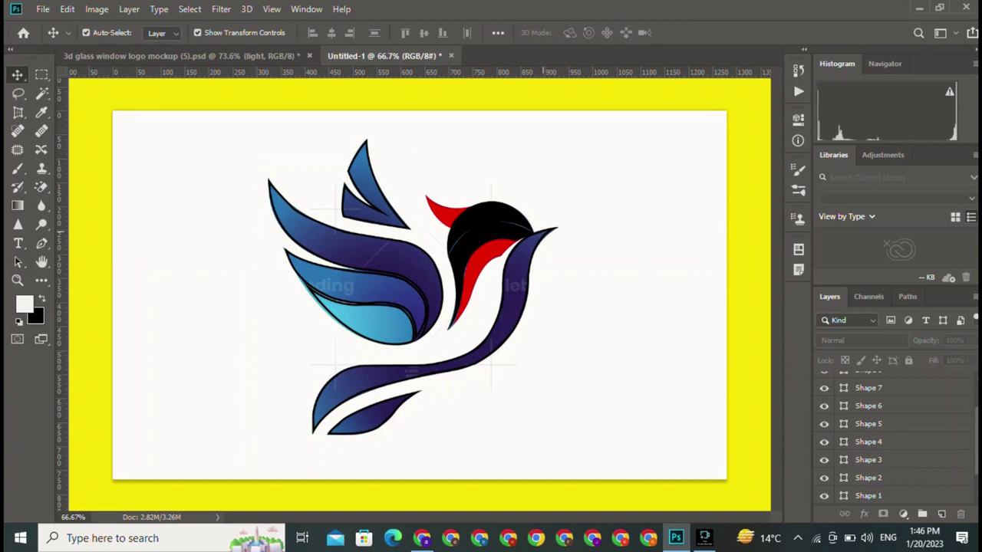
pyautogui.click(434, 329)
pyautogui.press('p')
pyautogui.click(163, 32)
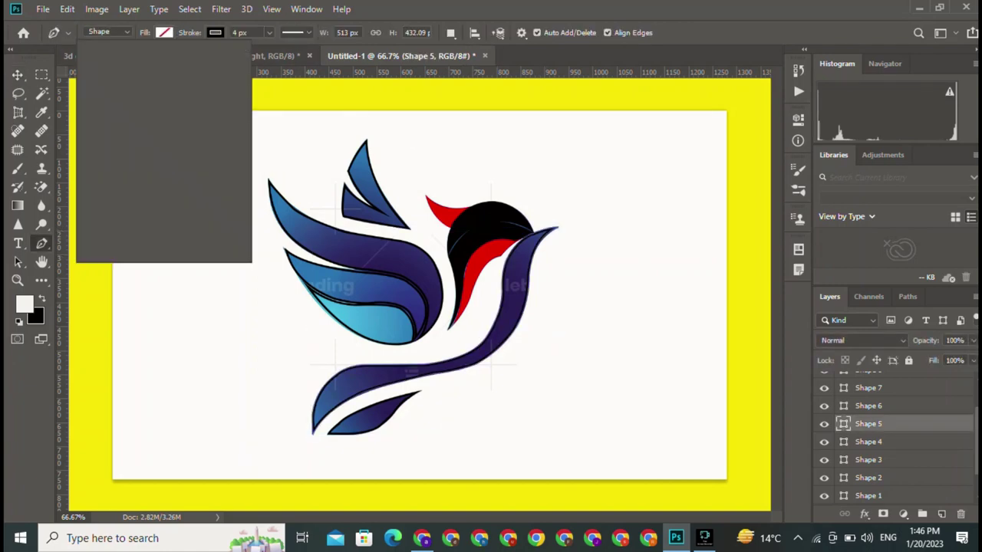
pyautogui.click(93, 108)
pyautogui.click(215, 32)
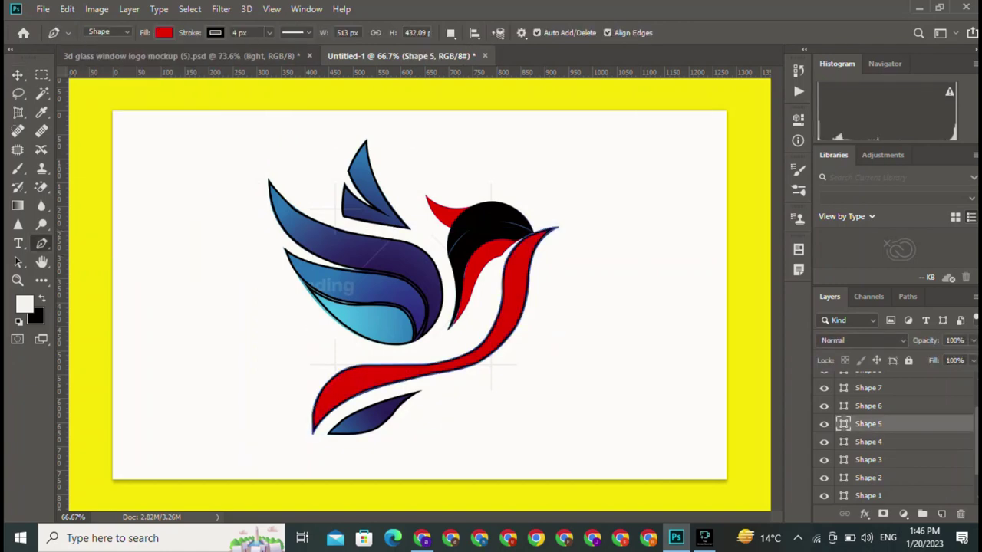
pyautogui.click(215, 32)
pyautogui.click(153, 60)
pyautogui.press('Escape')
pyautogui.press('v')
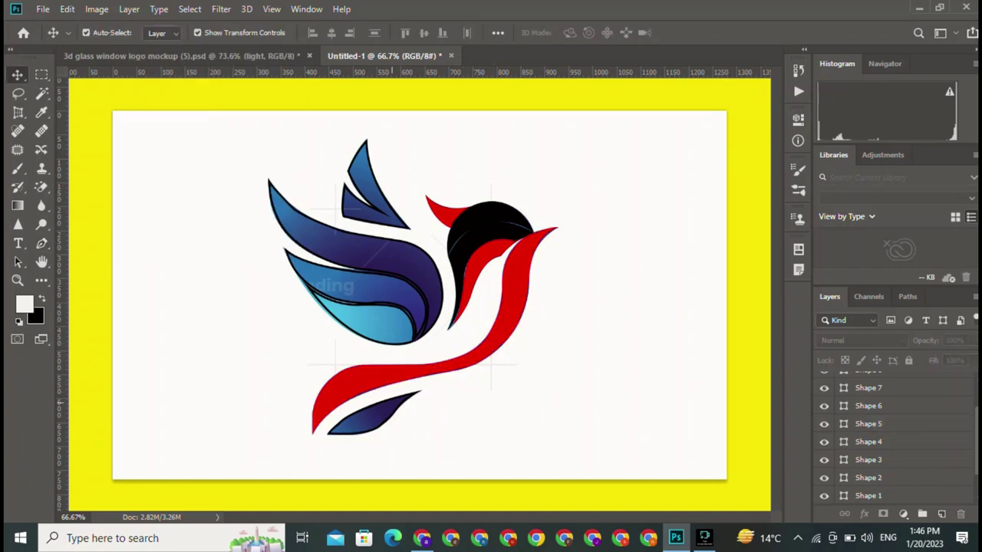
# - Fill the small bottom wing piece with solid black
pyautogui.click(375, 414)
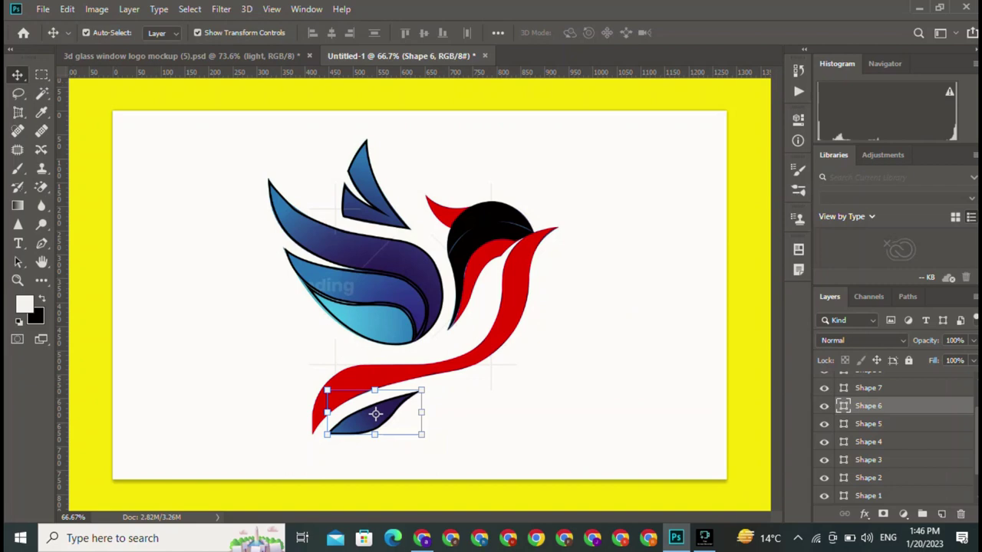
pyautogui.press('p')
pyautogui.click(164, 33)
pyautogui.click(131, 60)
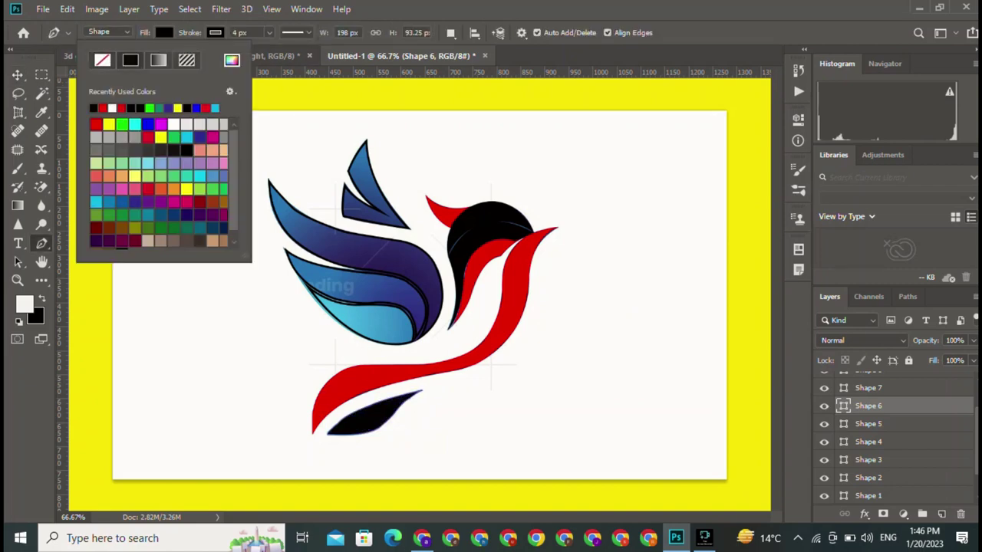
pyautogui.press('Escape')
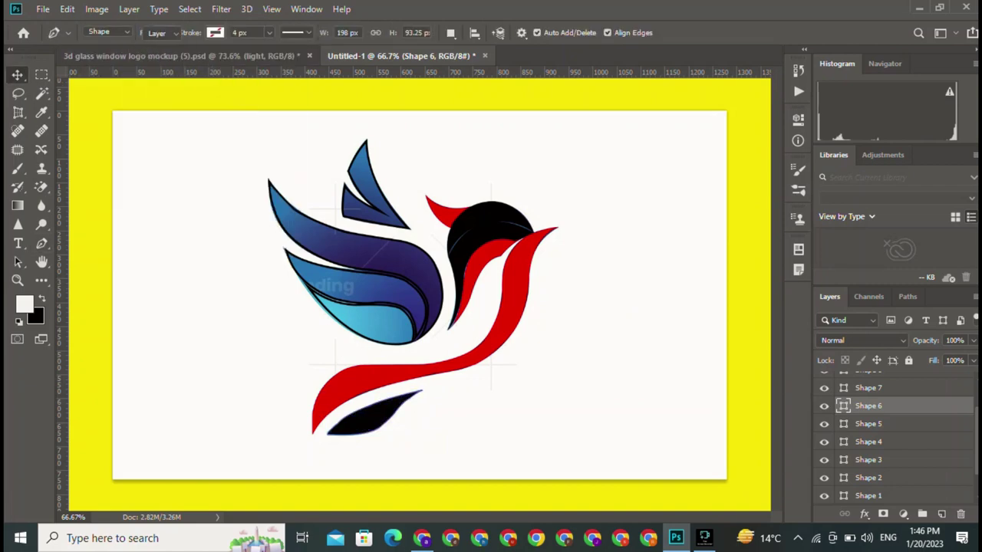
pyautogui.press('v')
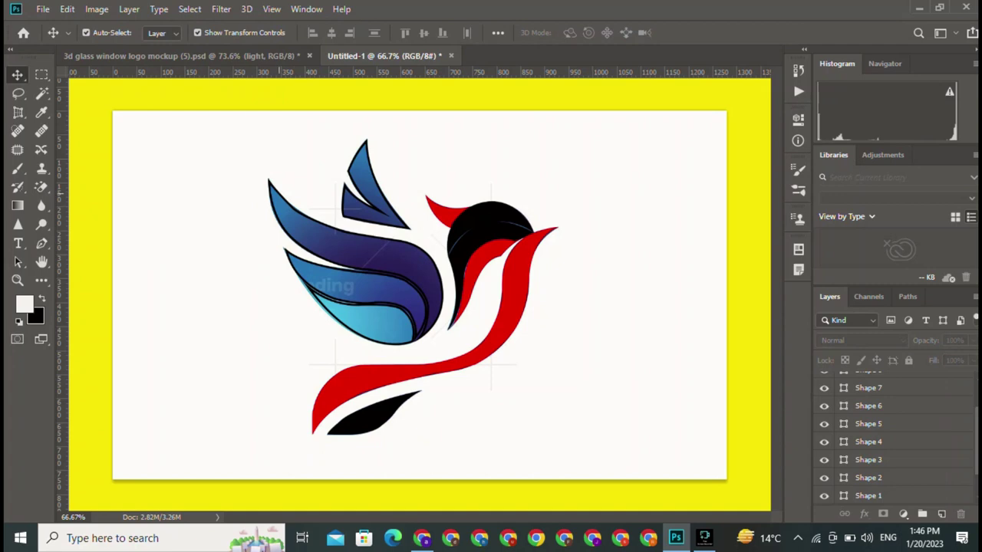
# - Fill the light-blue lower wing with solid red
pyautogui.click(358, 313)
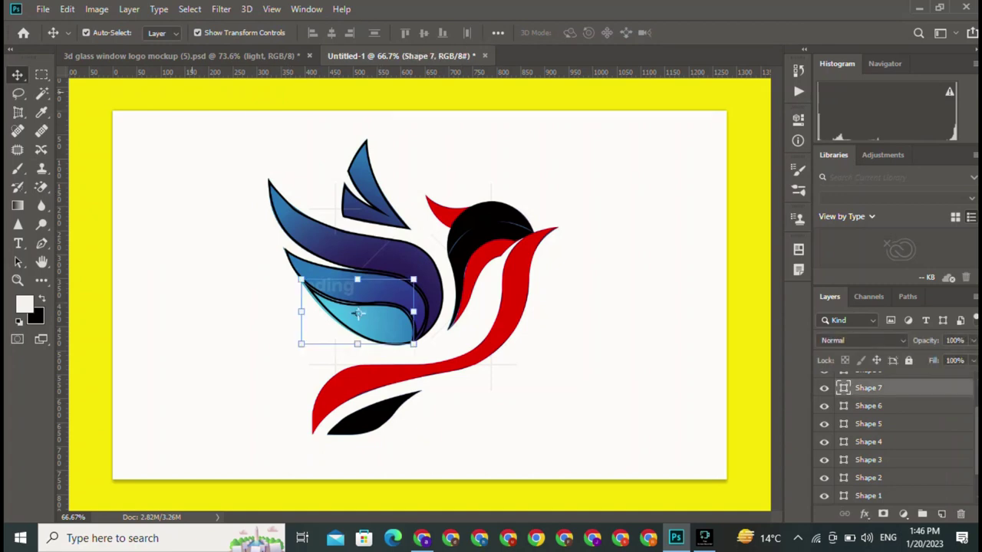
pyautogui.press('p')
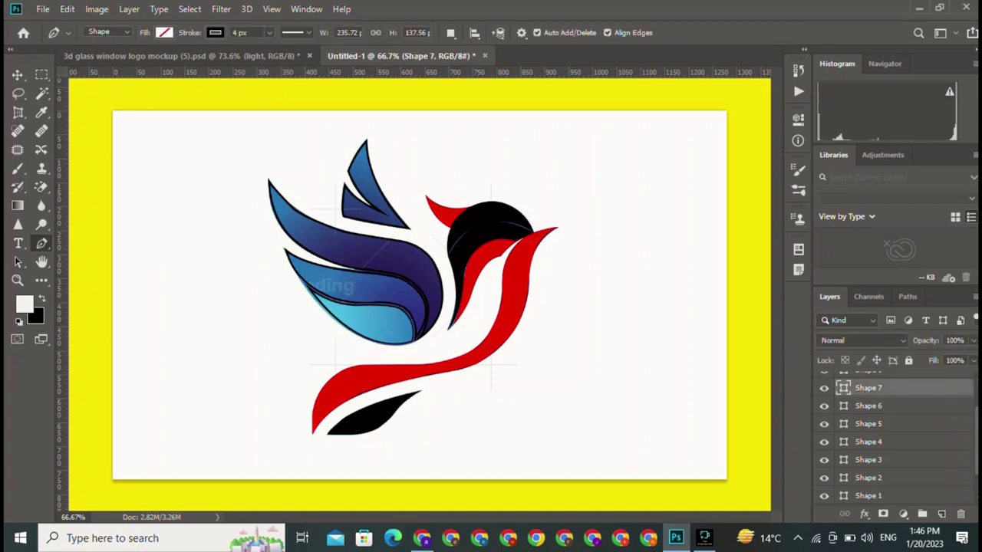
pyautogui.click(163, 32)
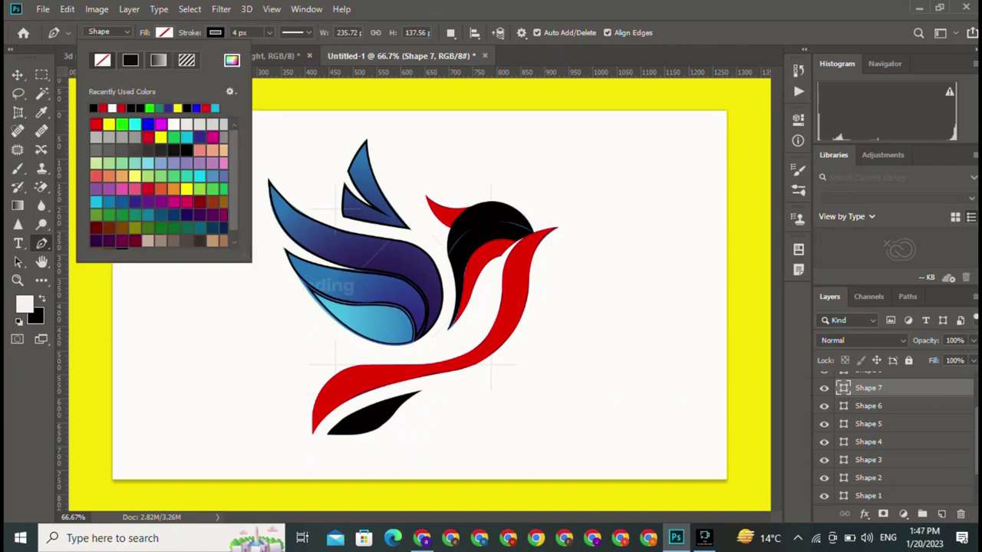
pyautogui.click(92, 107)
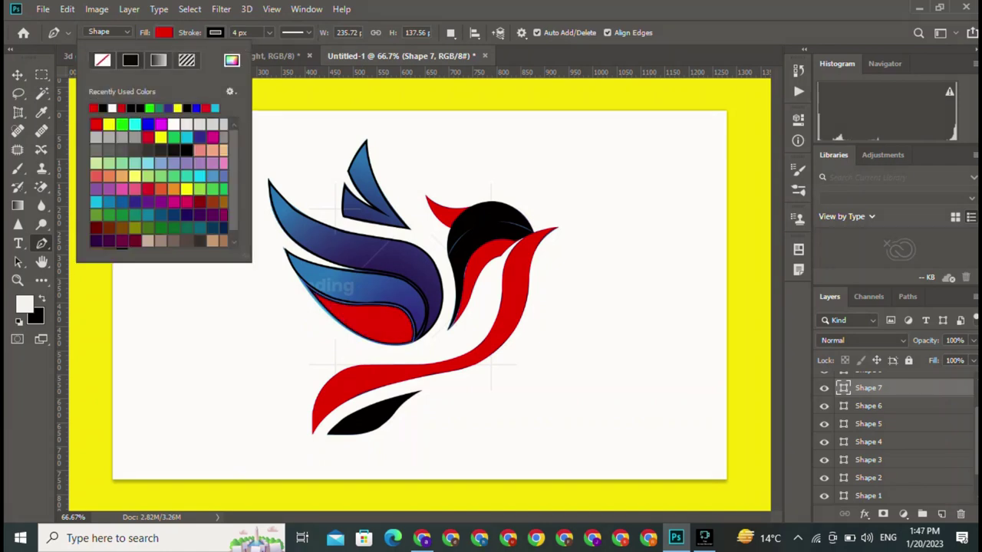
pyautogui.press('Escape')
pyautogui.press('v')
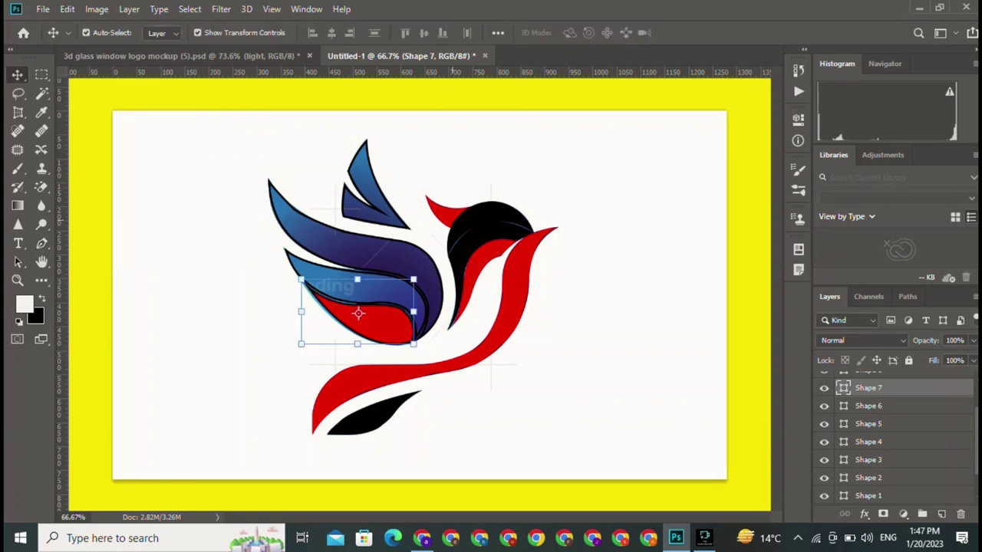
# - Recheck the lower wing's fill colour and leave it red
pyautogui.click(358, 313)
pyautogui.press('p')
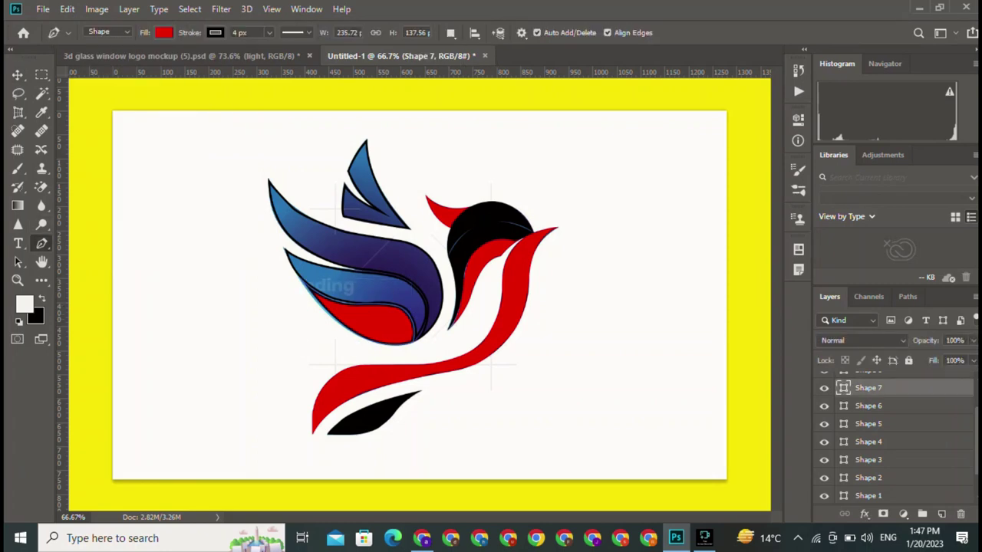
pyautogui.click(163, 32)
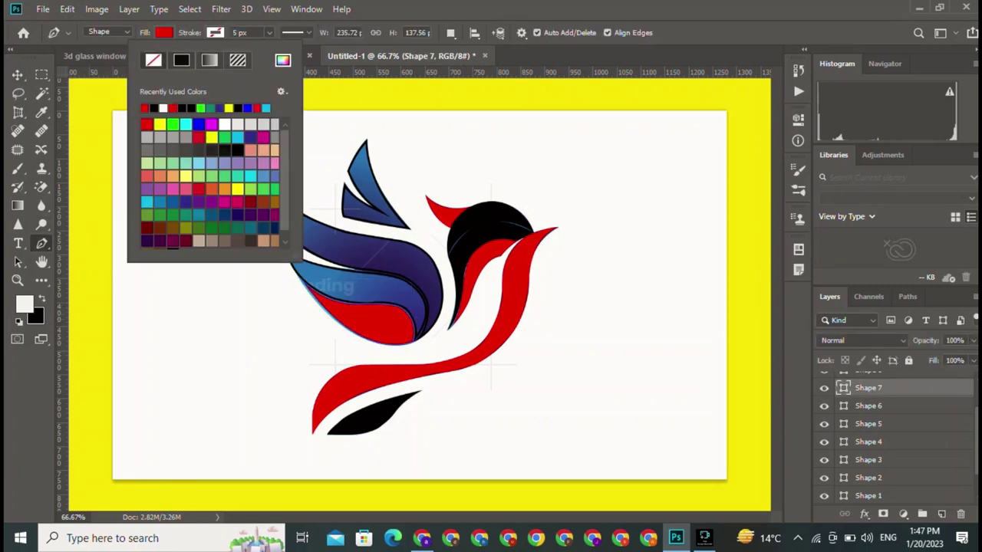
pyautogui.press('Escape')
pyautogui.press('v')
# - Fill the middle wing stripe with black
pyautogui.hotkey('ctrl', 'z')
pyautogui.press('p')
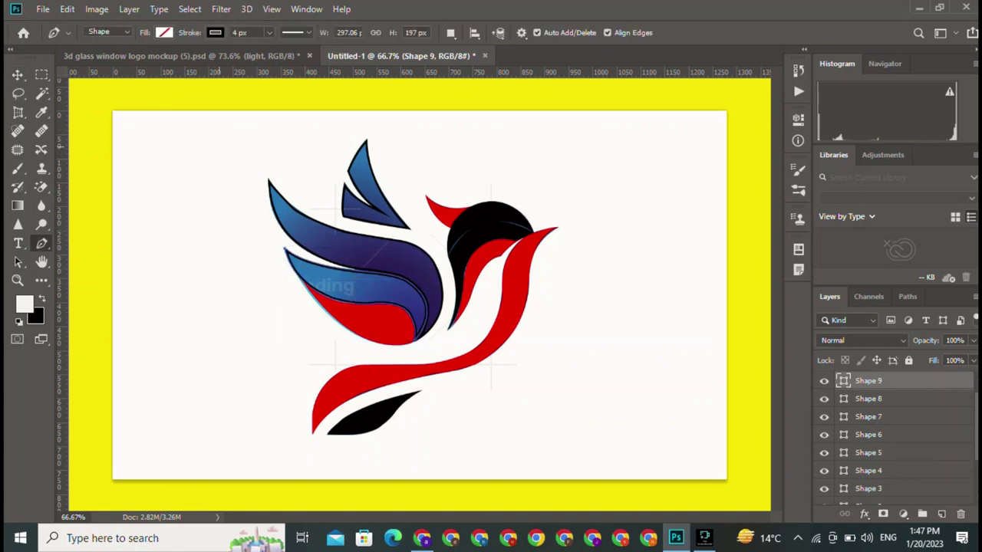
pyautogui.click(164, 32)
pyautogui.click(98, 109)
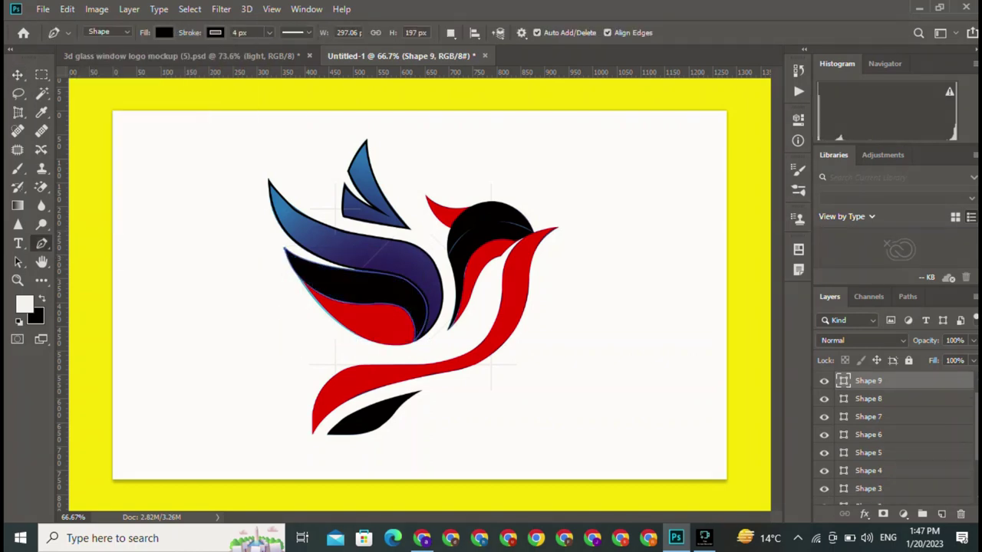
pyautogui.click(164, 32)
pyautogui.press('Escape')
# - Fill the big upper wing piece with solid black
pyautogui.hotkey('ctrl', 'j')
pyautogui.press('v')
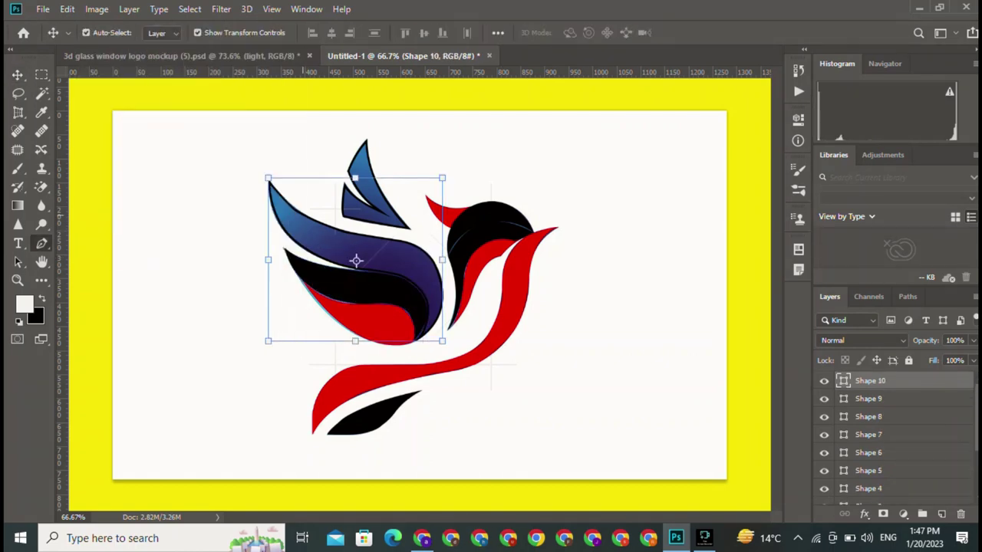
pyautogui.press('p')
pyautogui.click(164, 32)
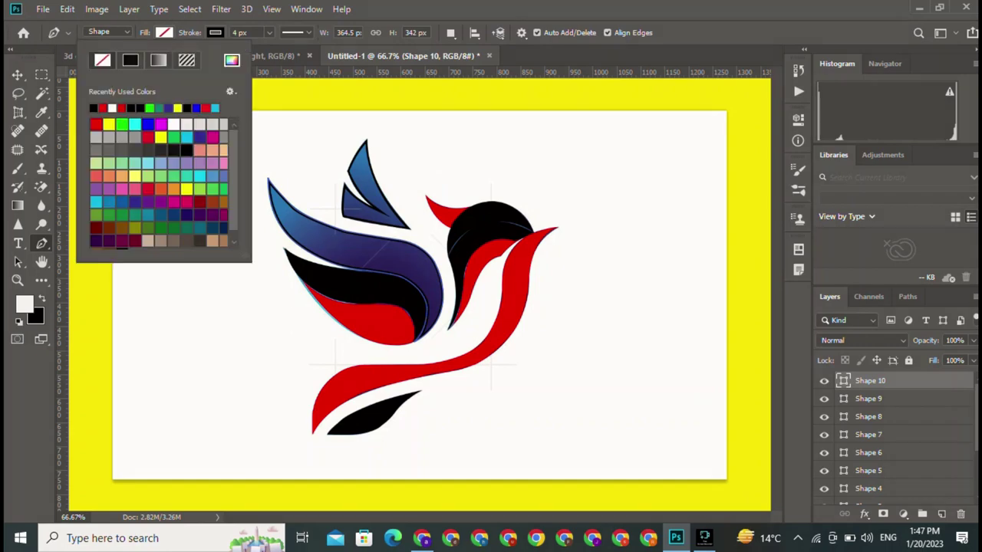
pyautogui.click(131, 60)
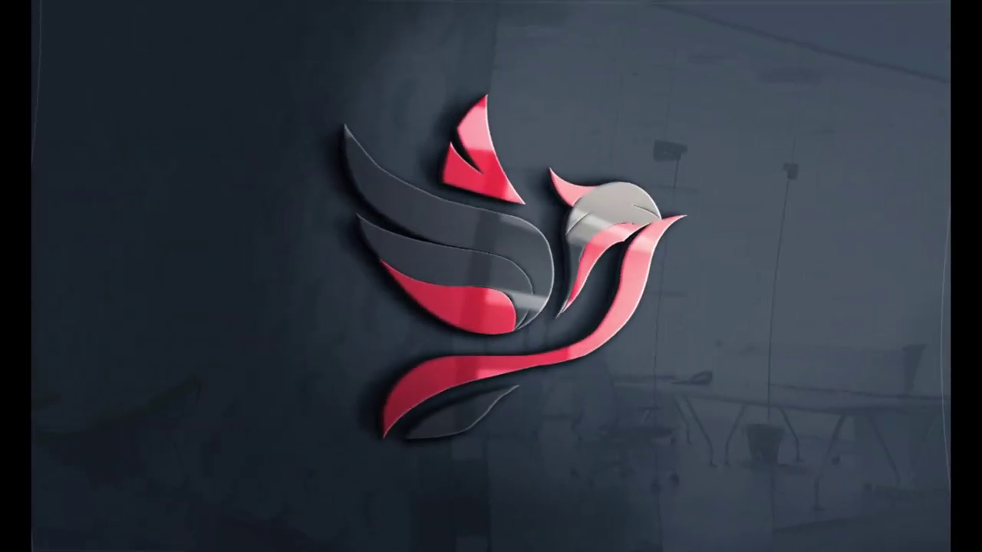